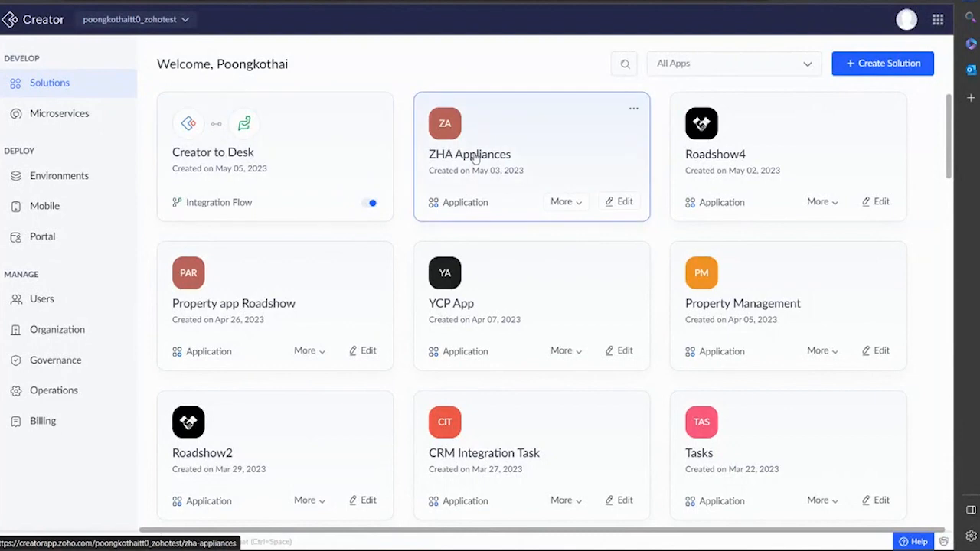
Open the ZHA Appliances app from the Solutions dashboard to reach its Order Form.
left_click(511, 156)
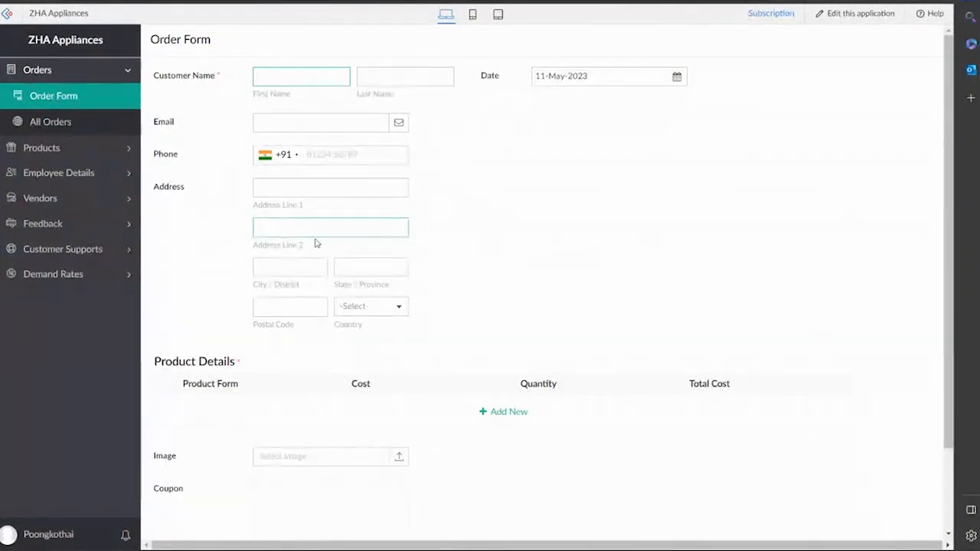
Add two Product Details rows: Air Conditioner (1,500.00) and Dish Washer (350.00).
scroll(494, 208, "down", 2)
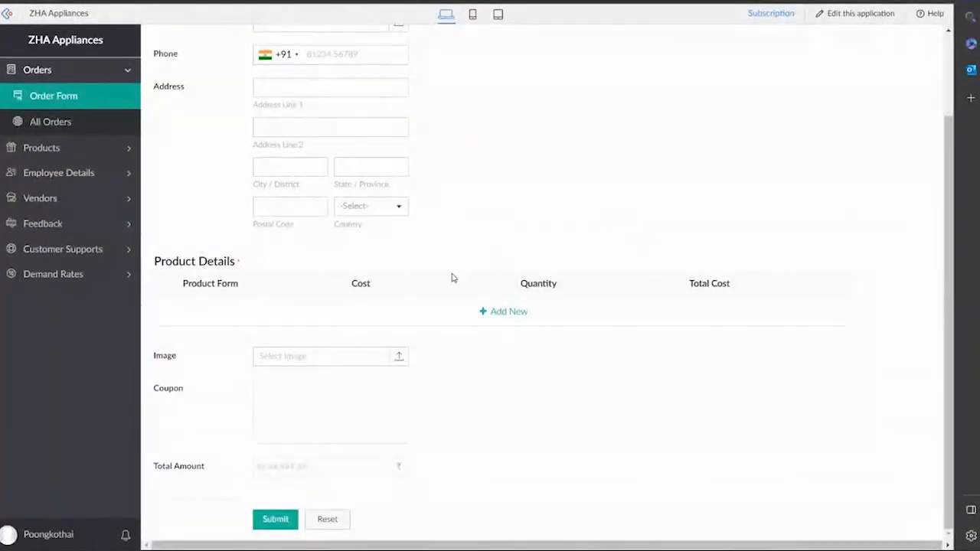
left_click(509, 314)
left_click(236, 314)
left_click(245, 356)
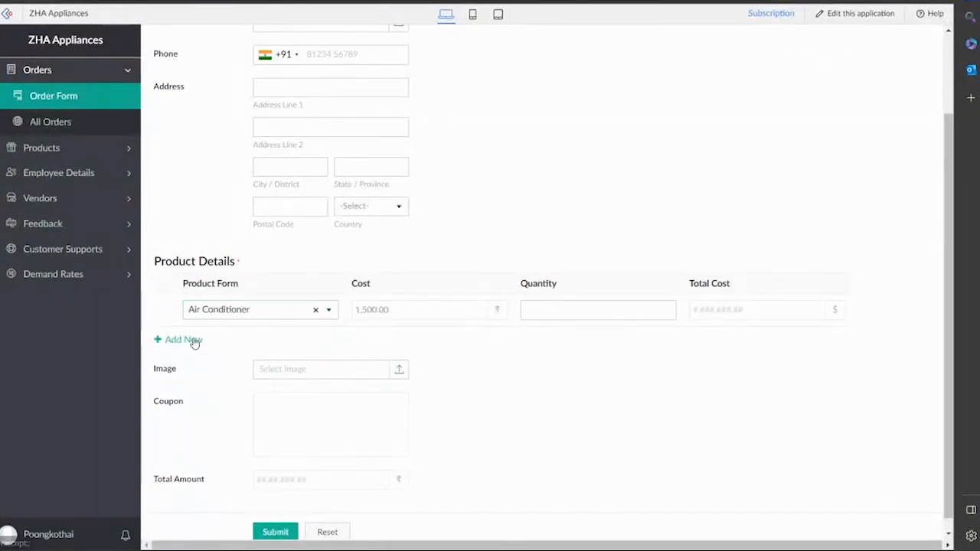
left_click(191, 339)
left_click(237, 343)
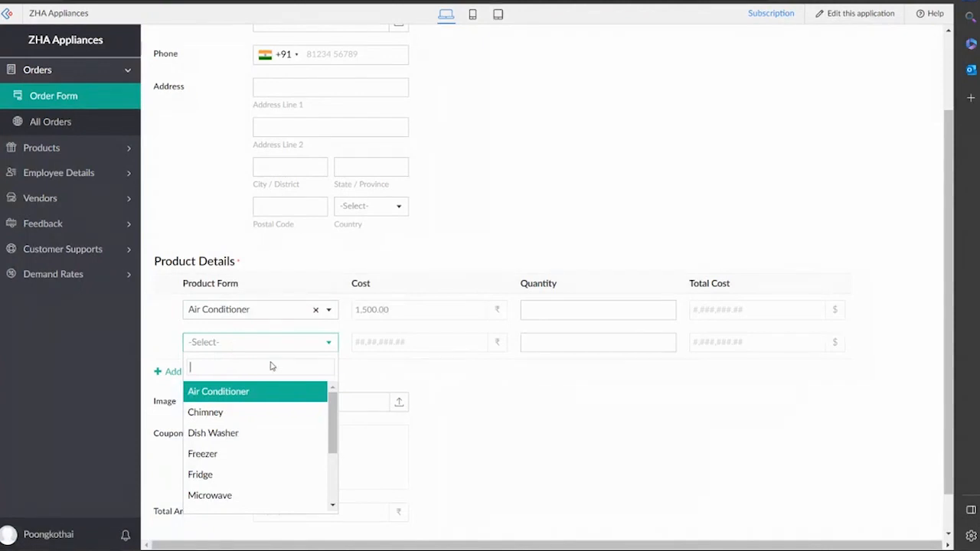
left_click(275, 432)
scroll(459, 304, "down", 1)
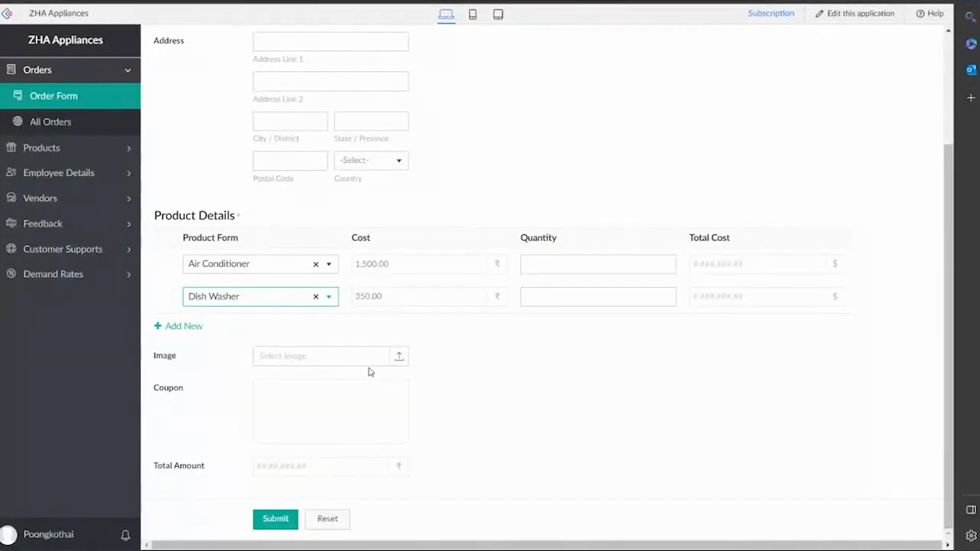
Upload images (1) from Downloads > Coupons into the order's Image field for a 20% coupon.
left_click(397, 361)
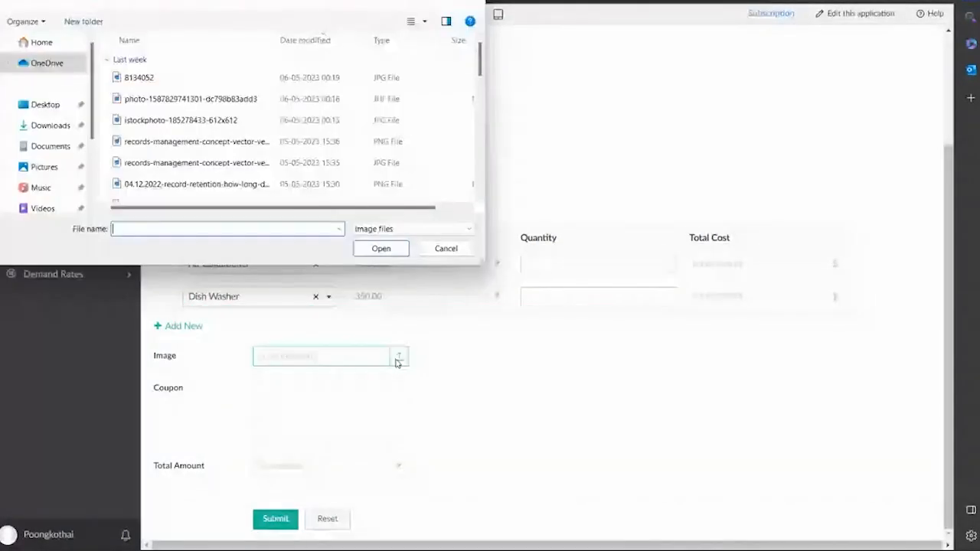
left_click(53, 126)
scroll(171, 116, "down", 10)
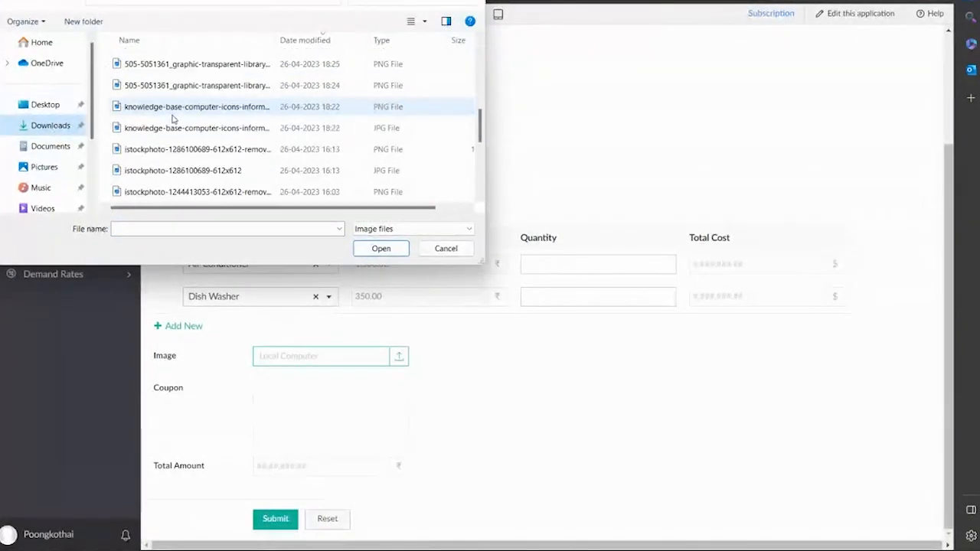
scroll(153, 125, "up", 10)
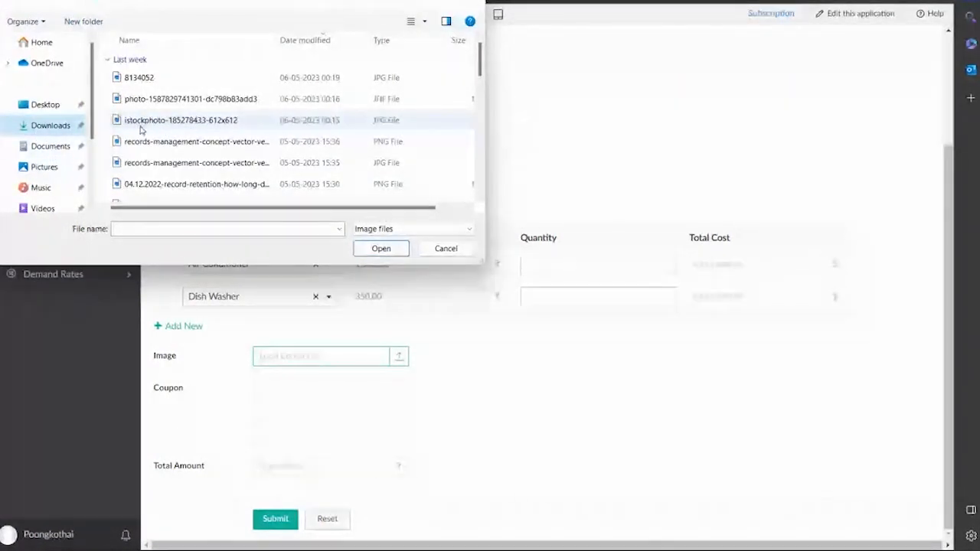
scroll(182, 105, "down", 10)
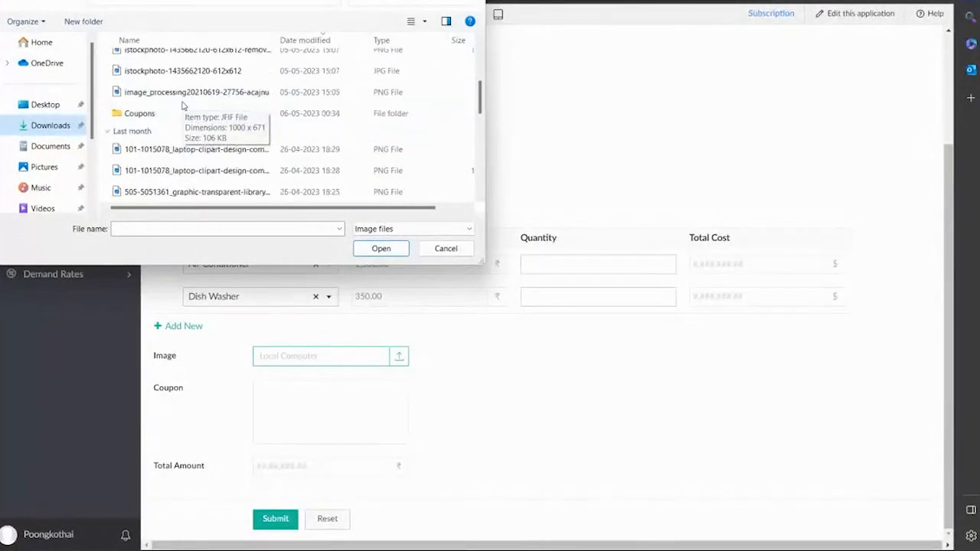
scroll(182, 105, "up", 8)
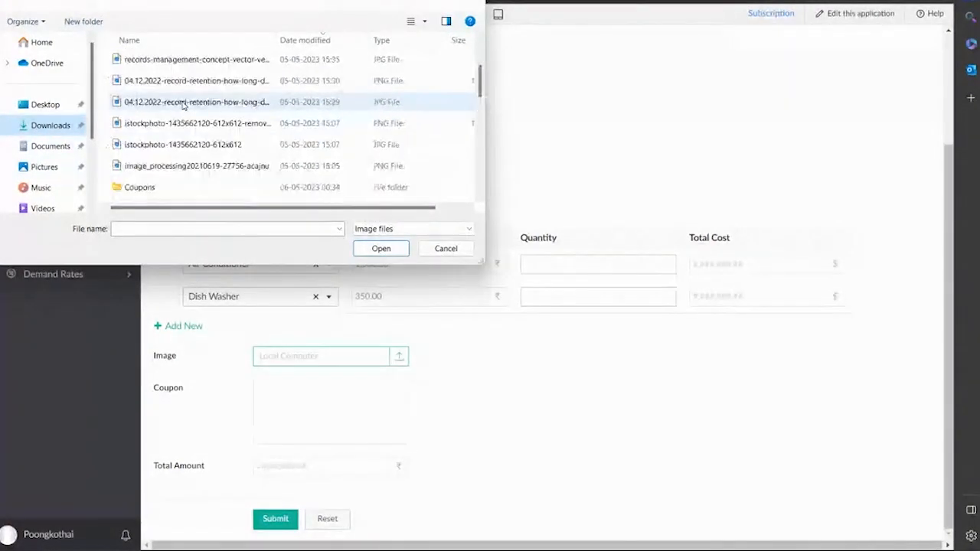
left_click(182, 136)
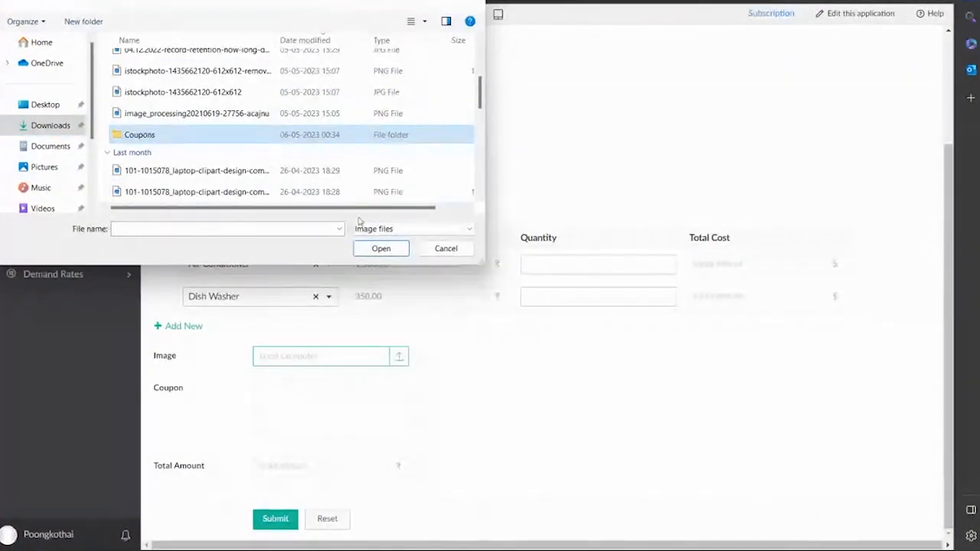
left_click(378, 251)
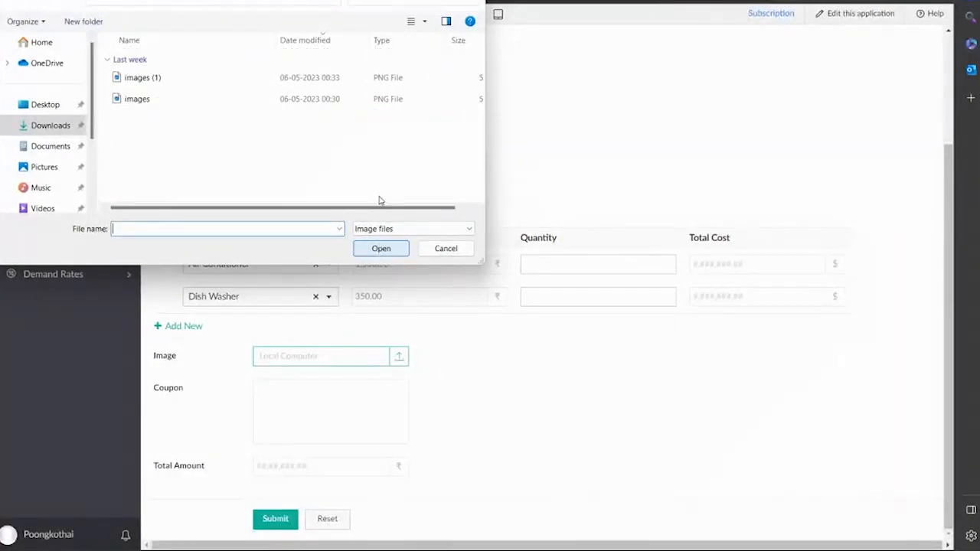
left_click(204, 83)
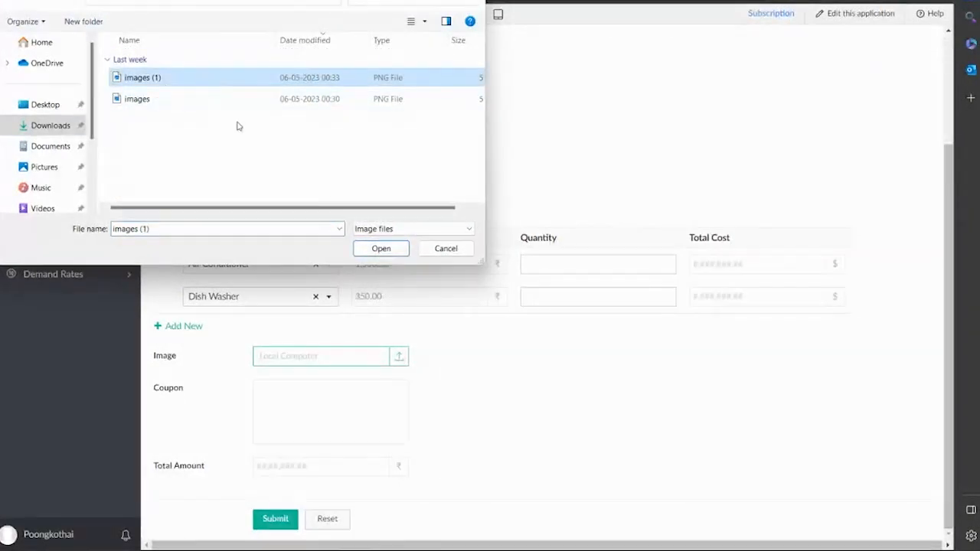
left_click(381, 249)
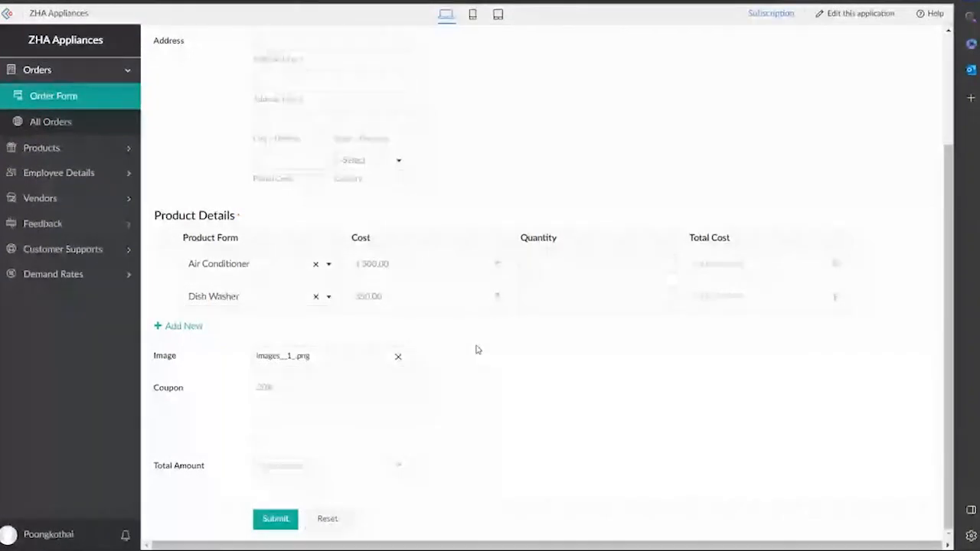
left_click(380, 361)
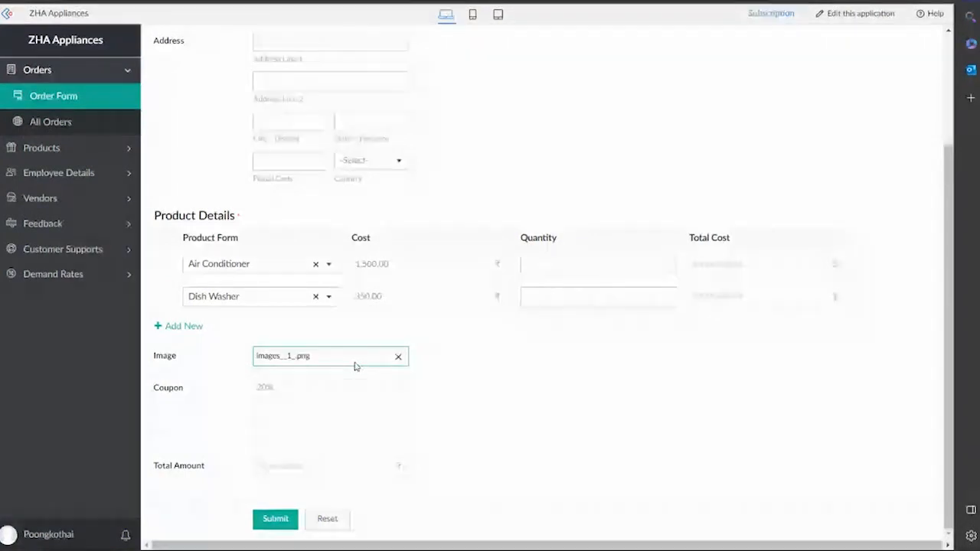
left_click(63, 149)
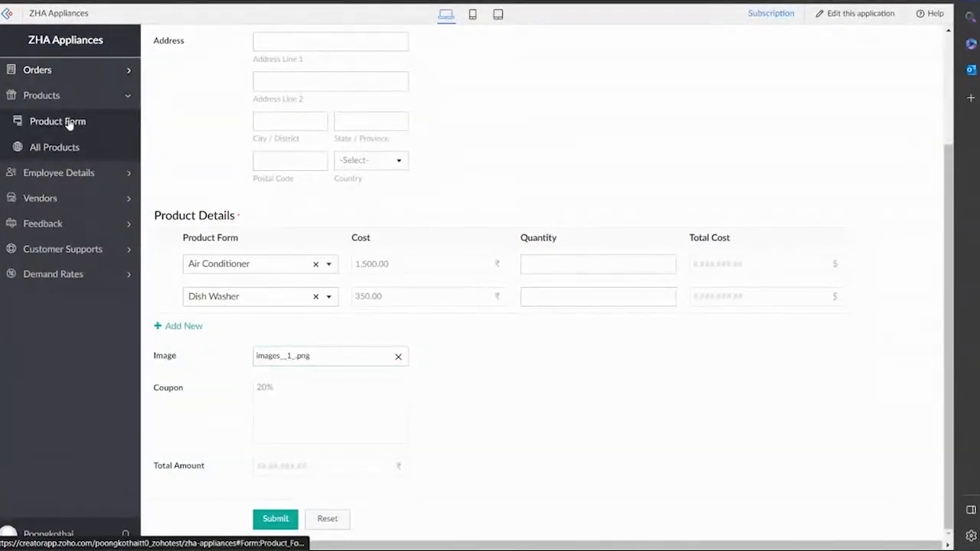
Open the Product Form and start an image upload for the product.
left_click(77, 122)
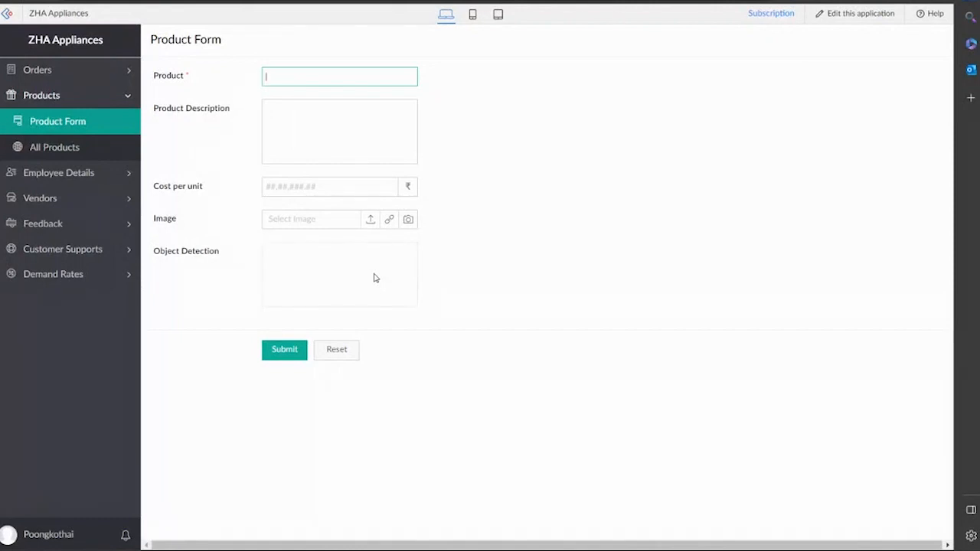
left_click(368, 222)
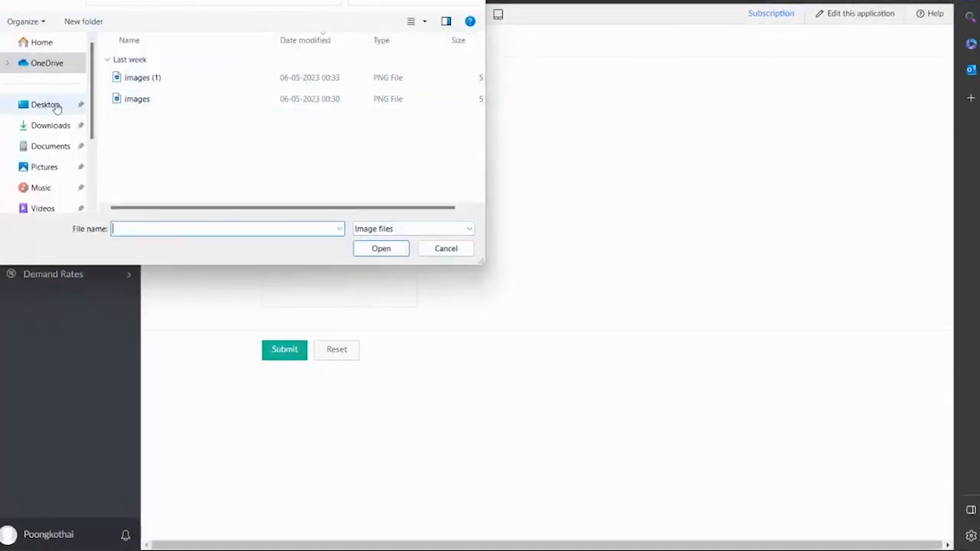
left_click(425, 21)
left_click(467, 14)
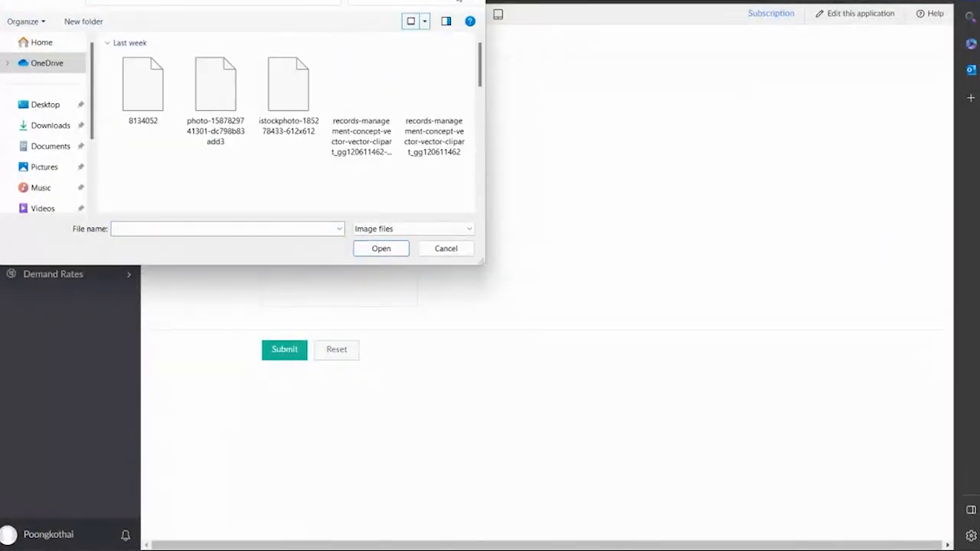
scroll(303, 94, "down", 2)
scroll(299, 93, "up", 2)
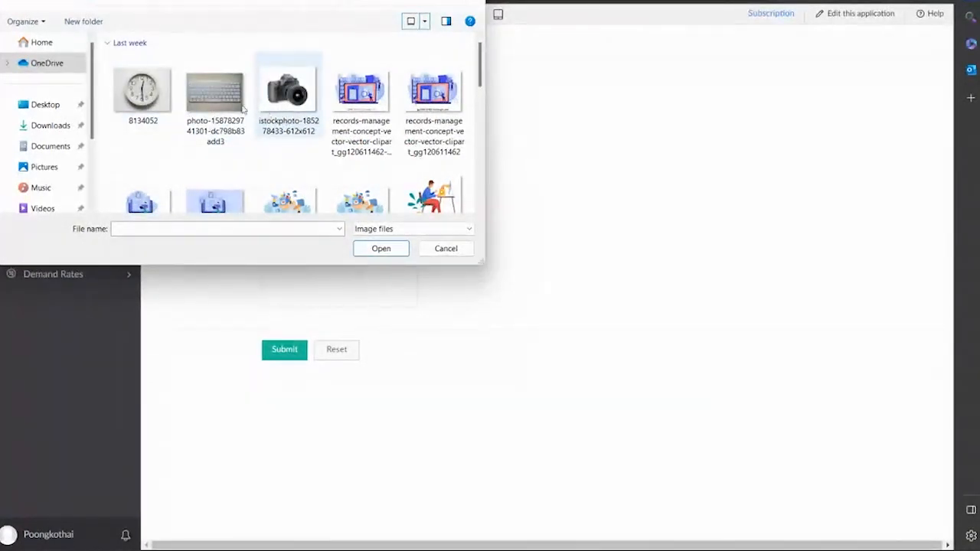
left_click(274, 101)
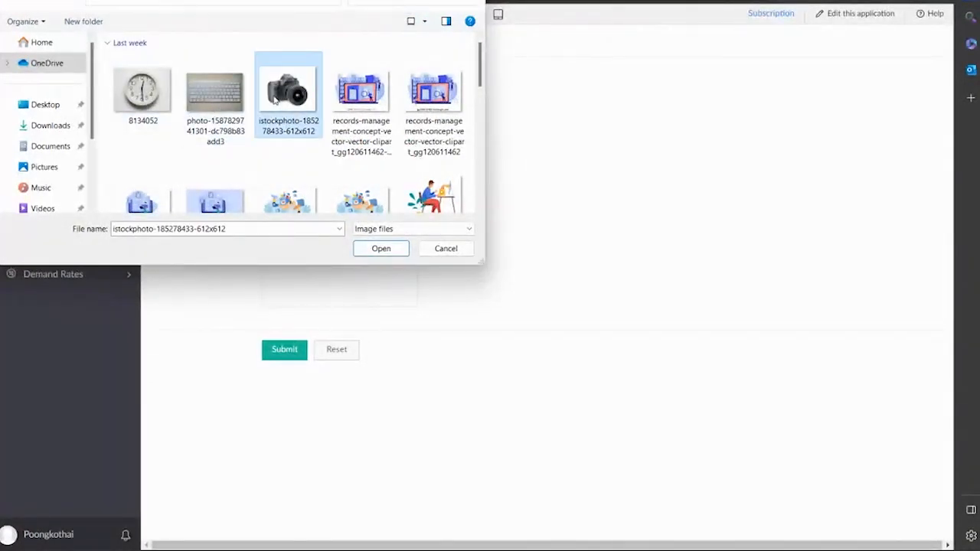
left_click(381, 249)
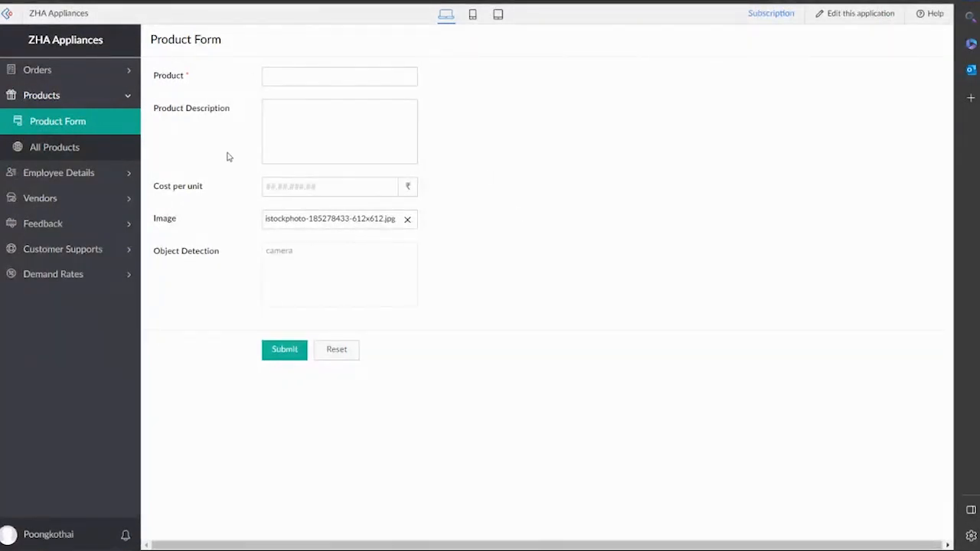
In the Feedback Form, enter 'Service was good and looking forward for more purchase'.
left_click(68, 222)
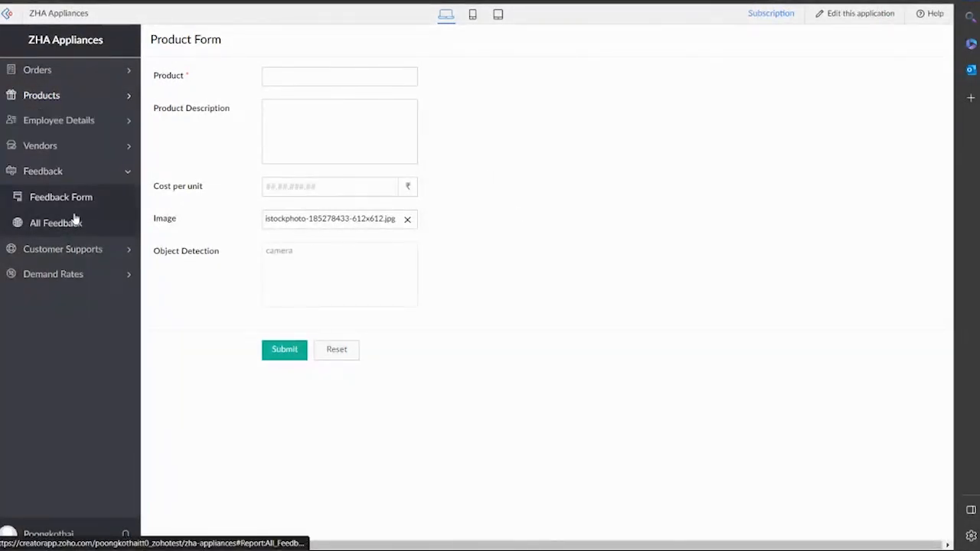
left_click(81, 201)
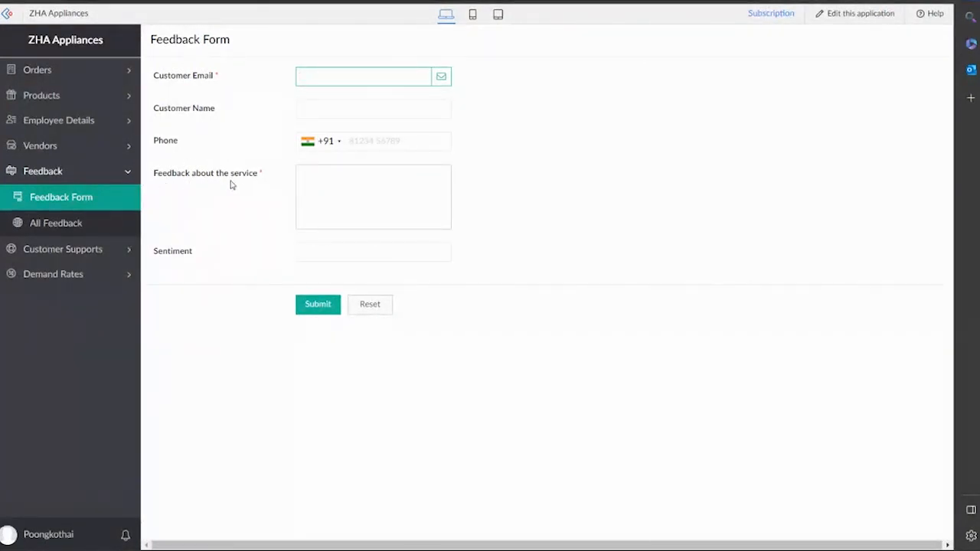
left_click(346, 186)
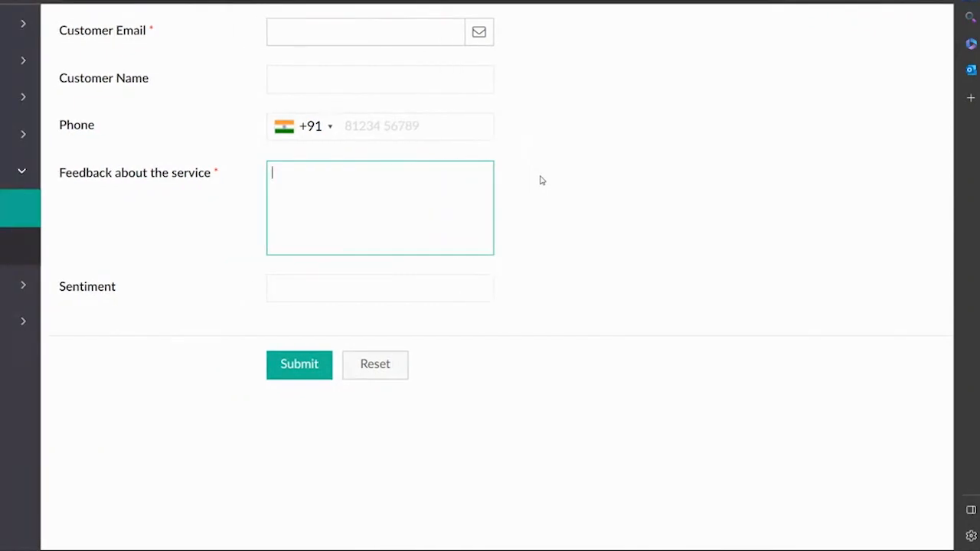
type("Service was goo")
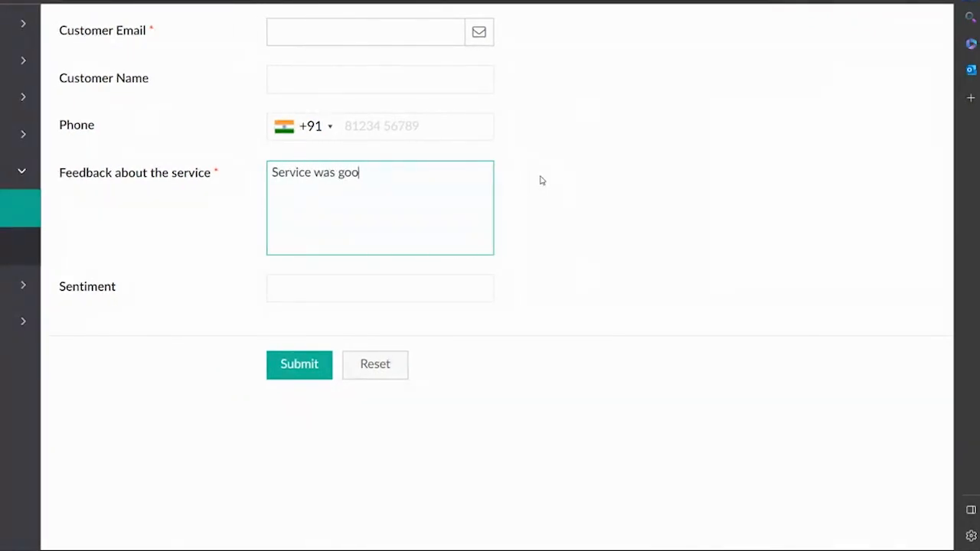
type("d and looking for")
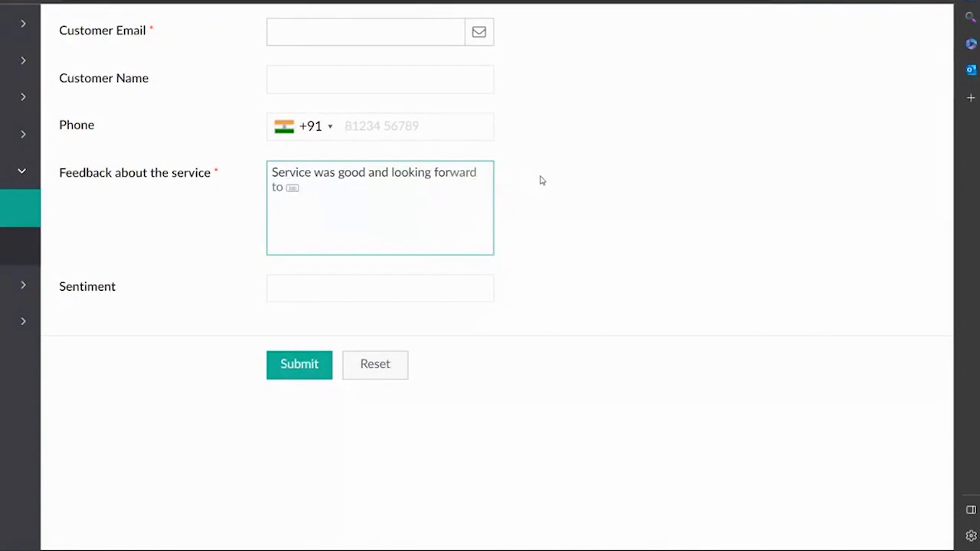
type("ward for more purch")
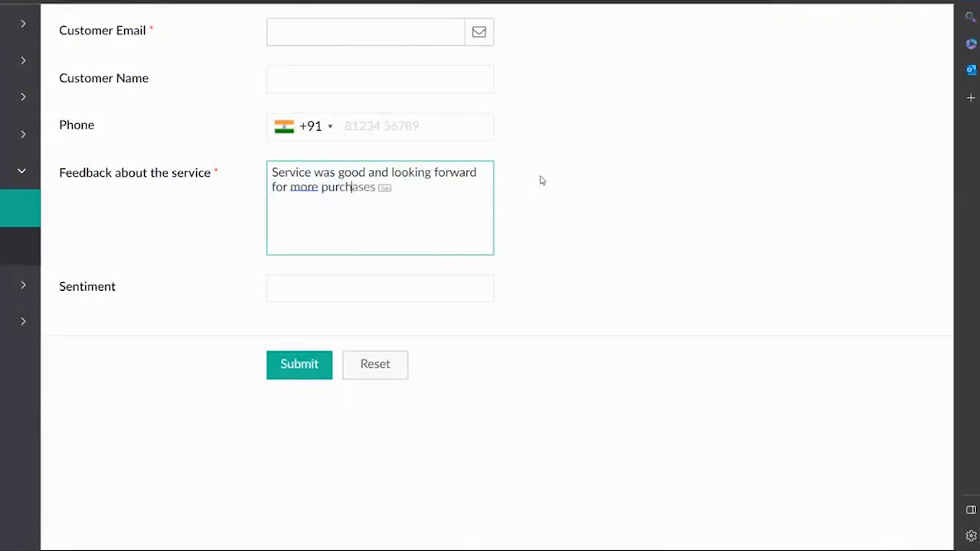
type("se")
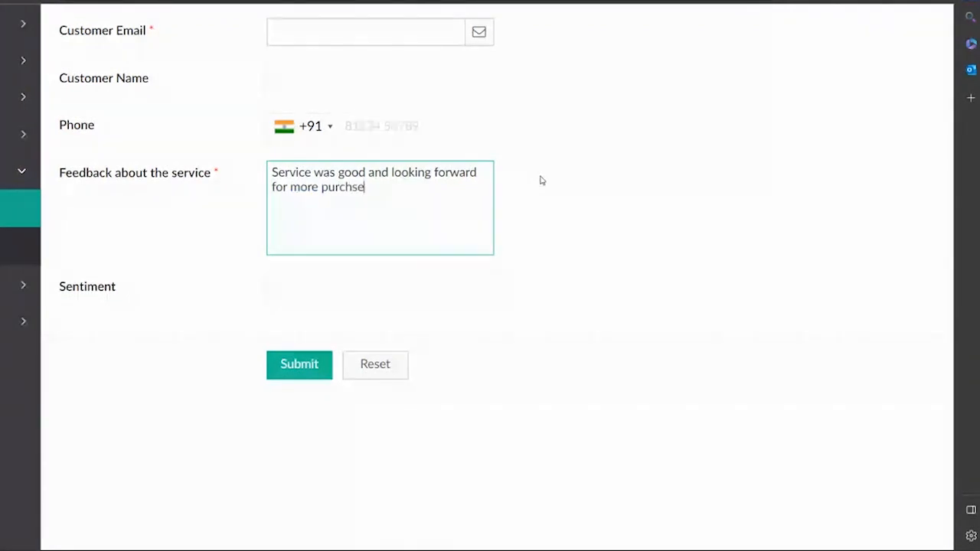
key("BackSpace")
key("BackSpace")
type("ase")
key("ctrl+minus")
key("ctrl+minus")
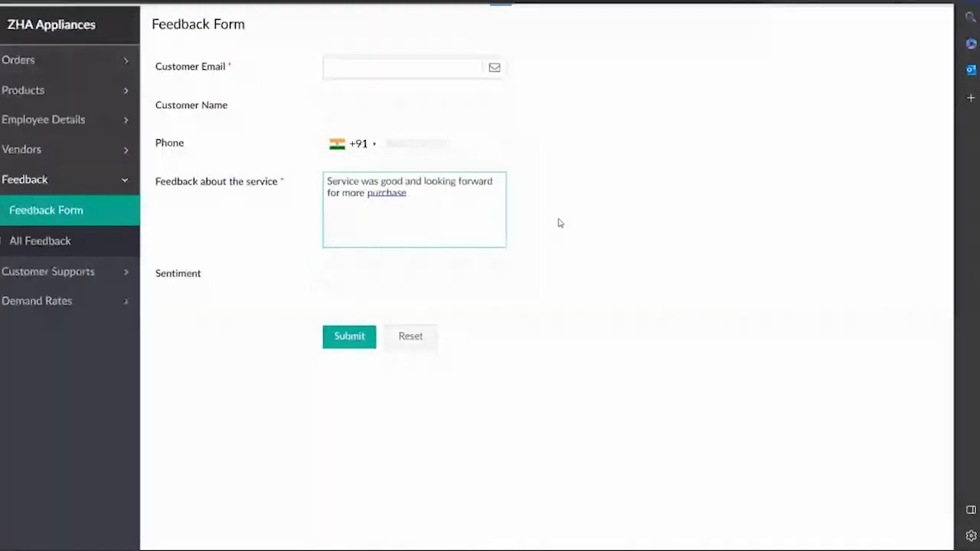
left_click(551, 251)
Trim the feedback to 'Service was good' so Sentiment shows Neutral.
scroll(542, 253, "up", 5)
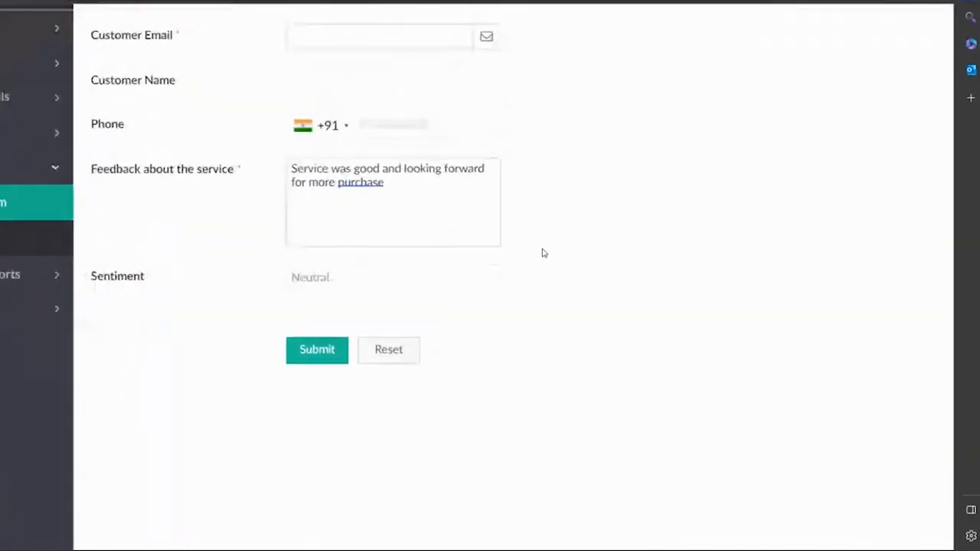
left_click(378, 161)
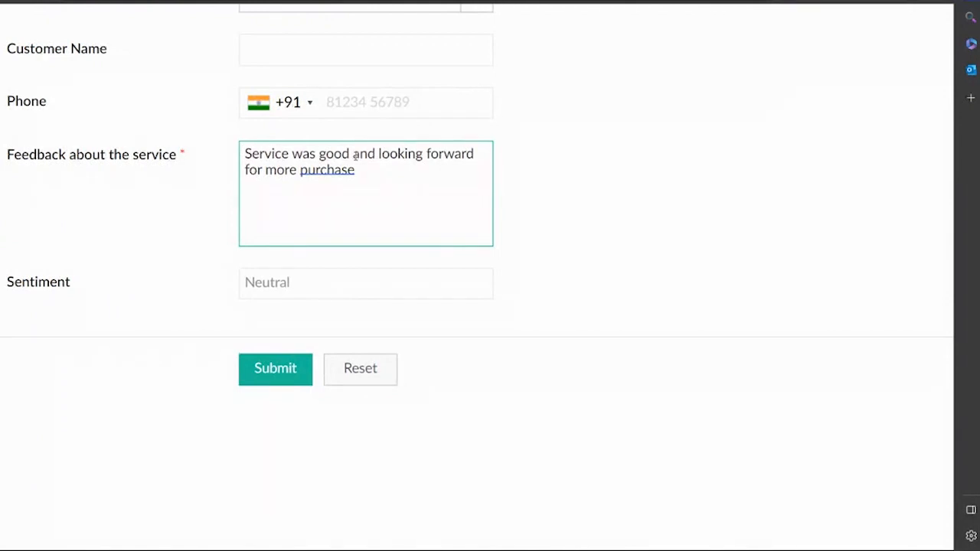
left_click_drag(349, 154, 363, 173)
key("BackSpace")
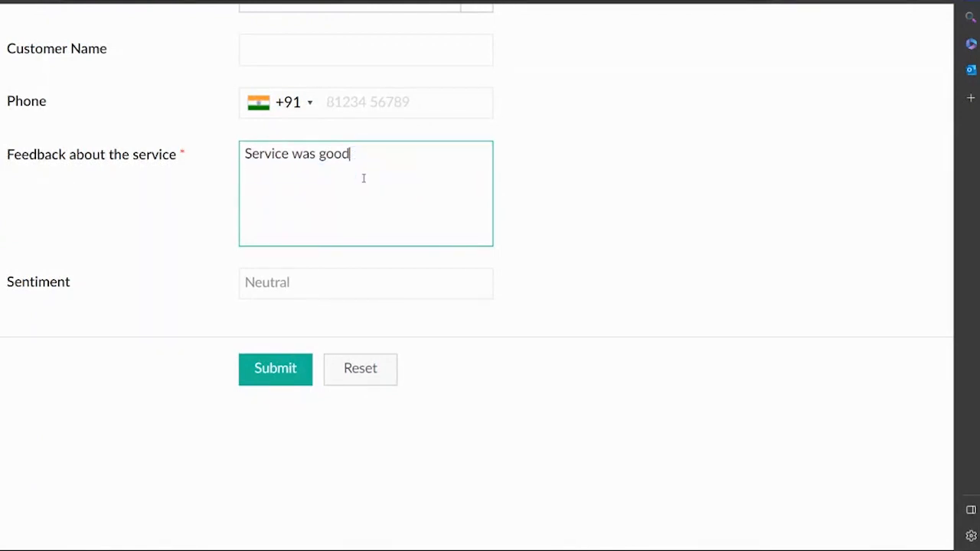
left_click(590, 229)
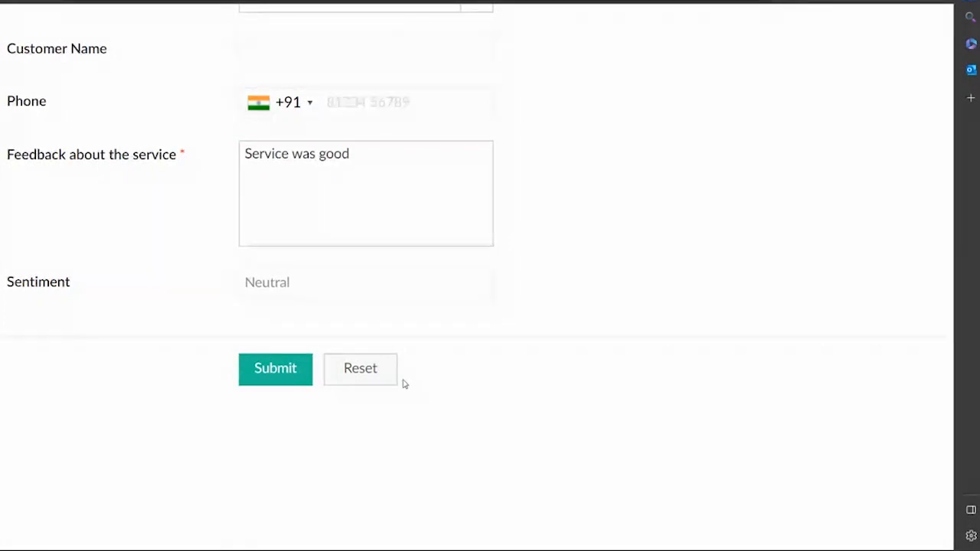
Enter the feedback 'Service was very good' and see it rated Positive.
left_click(338, 205)
type("S")
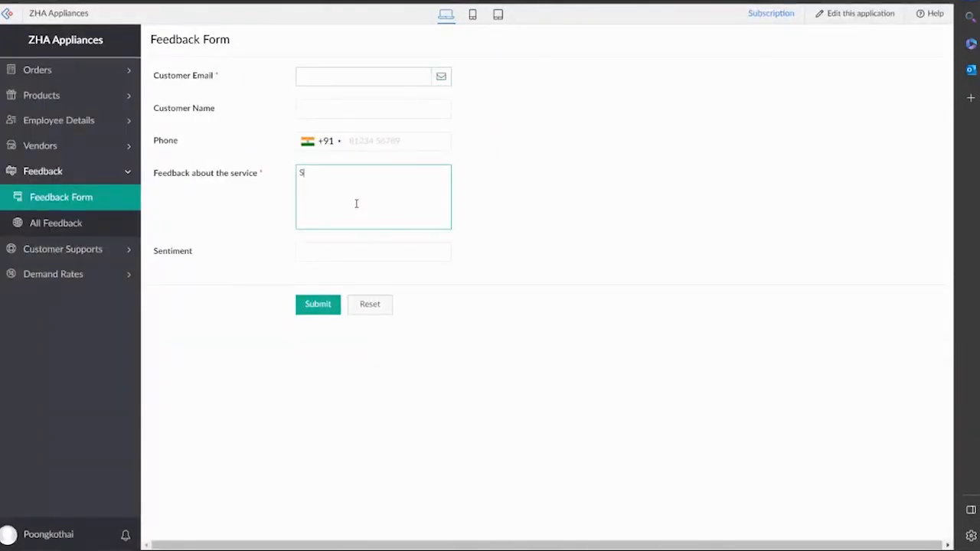
type("ervic")
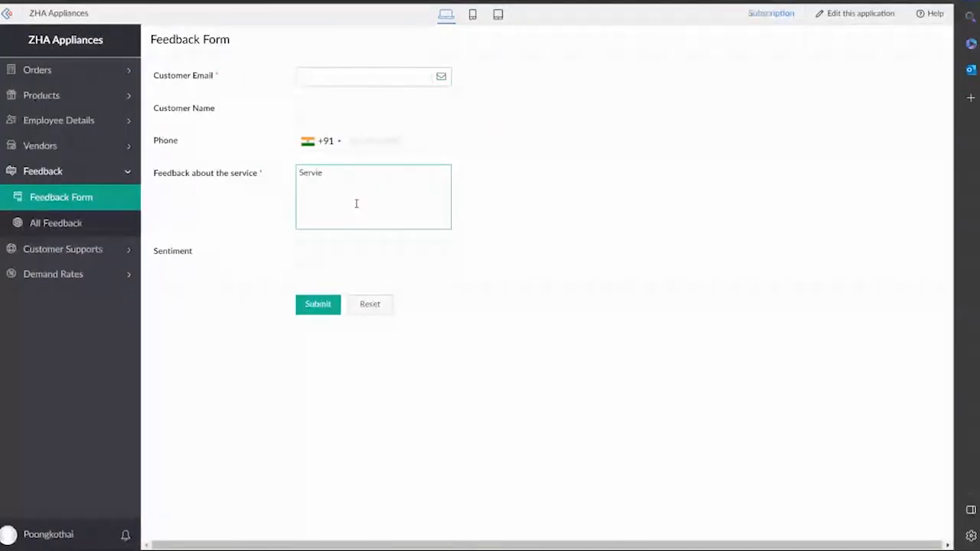
type("e was")
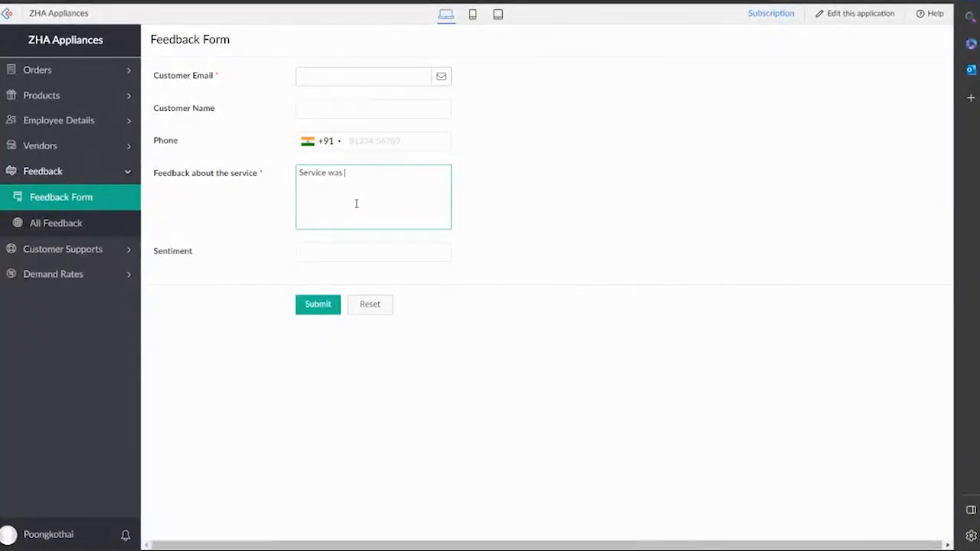
type(" very good")
left_click(536, 210)
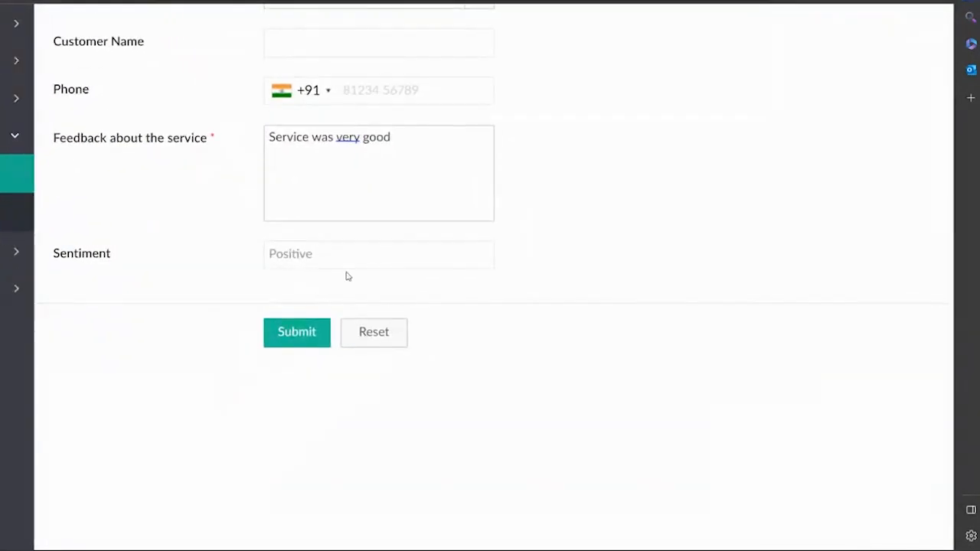
left_click(429, 165)
left_click(404, 141)
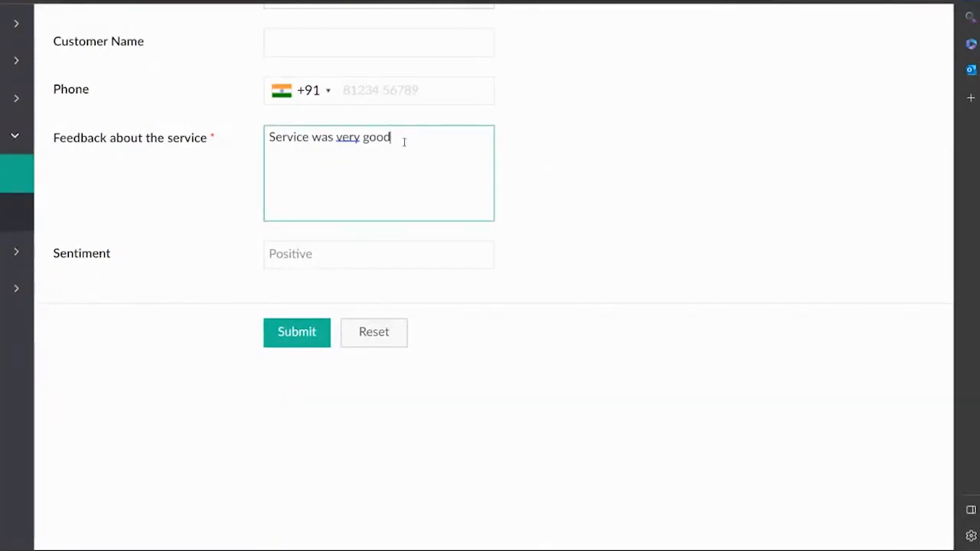
key("BackSpace")
key("BackSpace")
Reset the form and enter 'Service was very bad' to get a Negative sentiment.
left_click(376, 334)
left_click(325, 162)
type("Service")
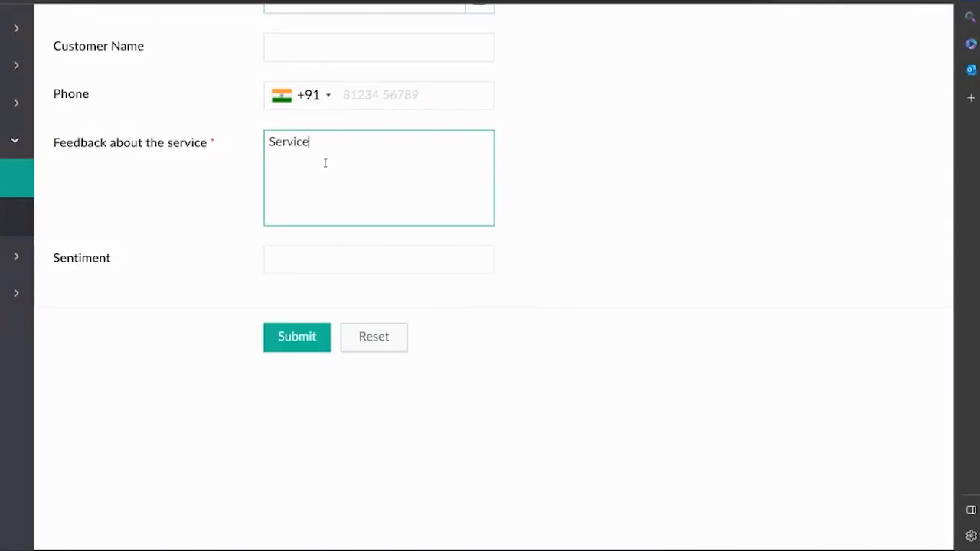
type(" was very bad")
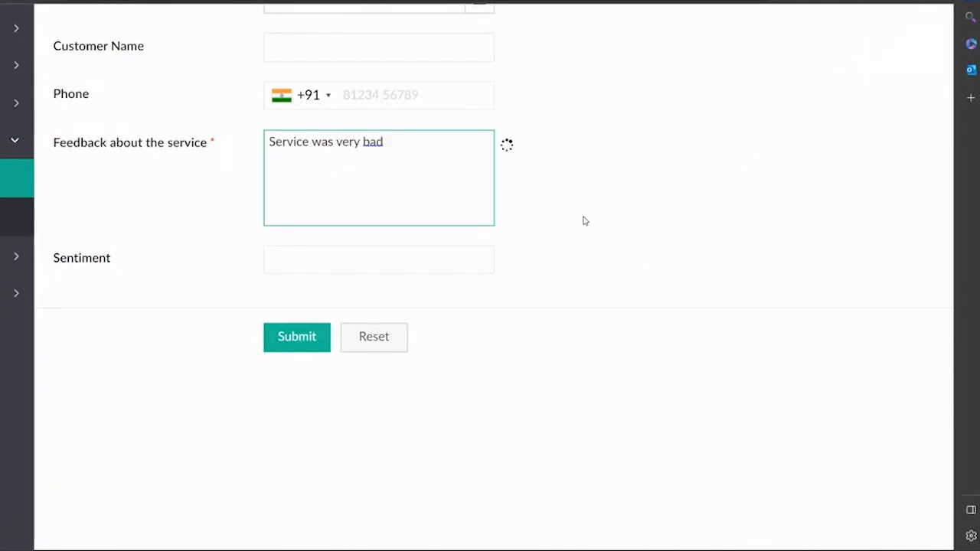
left_click(584, 220)
left_click(338, 213)
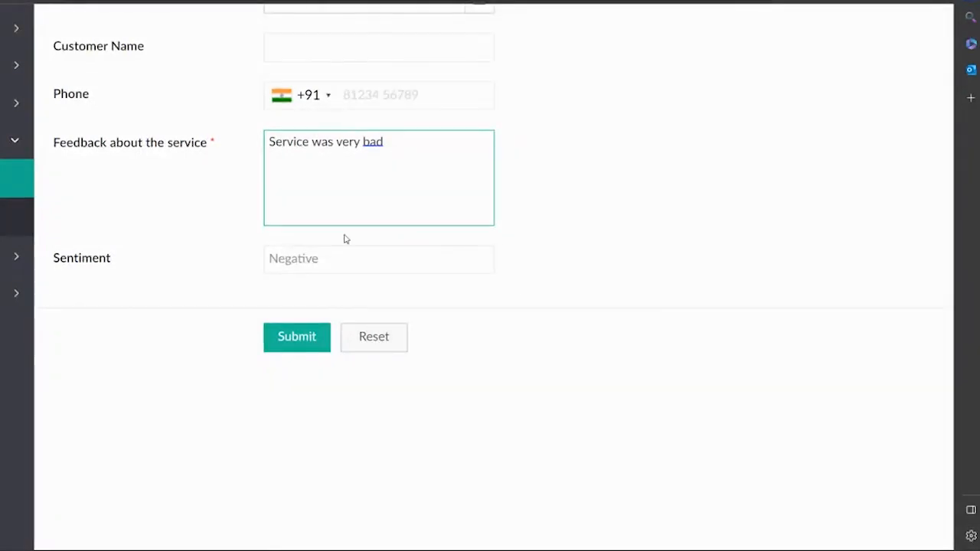
scroll(408, 209, "down", 3)
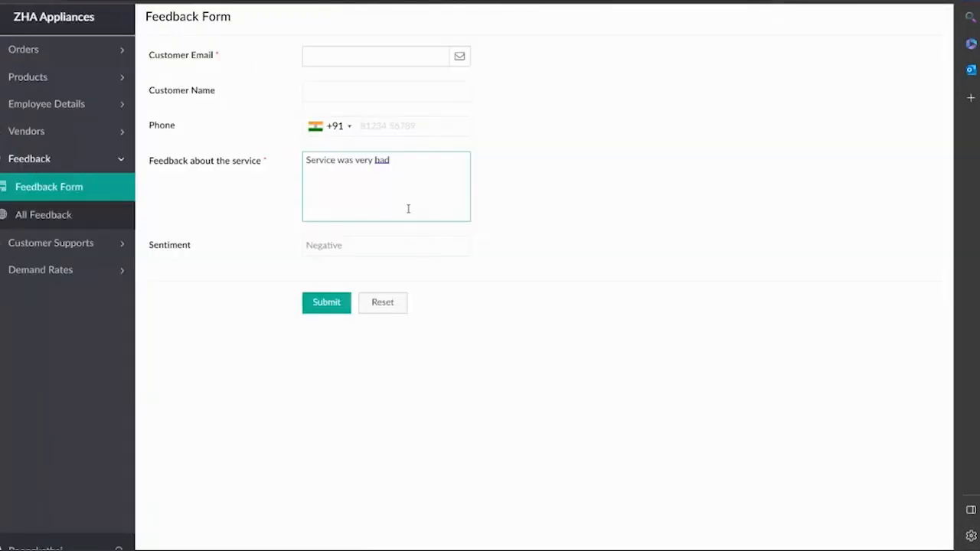
scroll(408, 209, "down", 2)
left_click(463, 224)
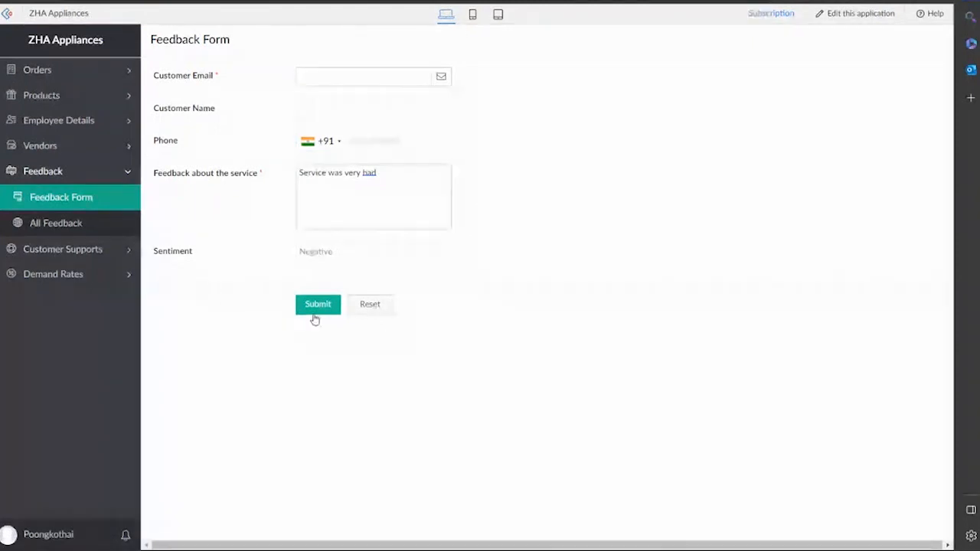
left_click(66, 251)
left_click(78, 226)
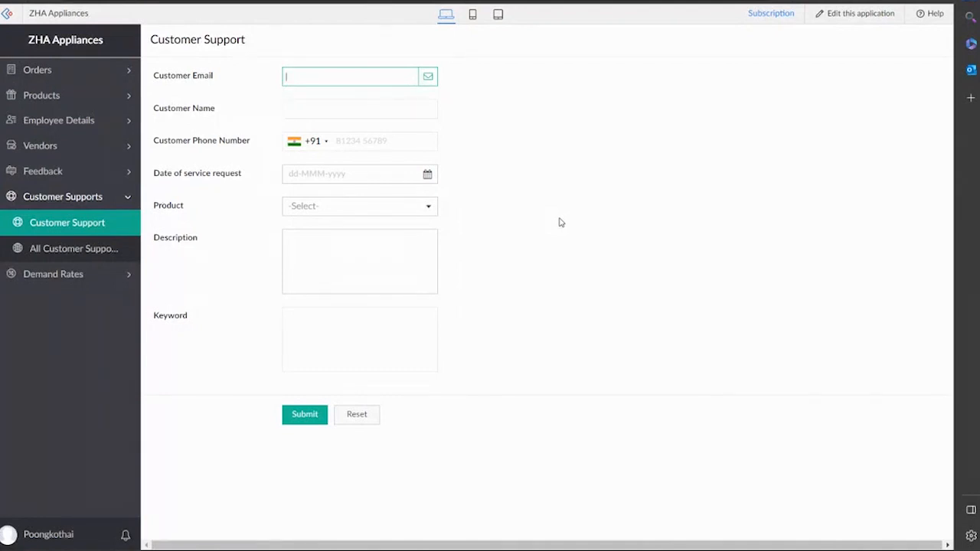
Describe the issue as 'Laptop issues, charger problem' so its keywords are extracted.
left_click(377, 249)
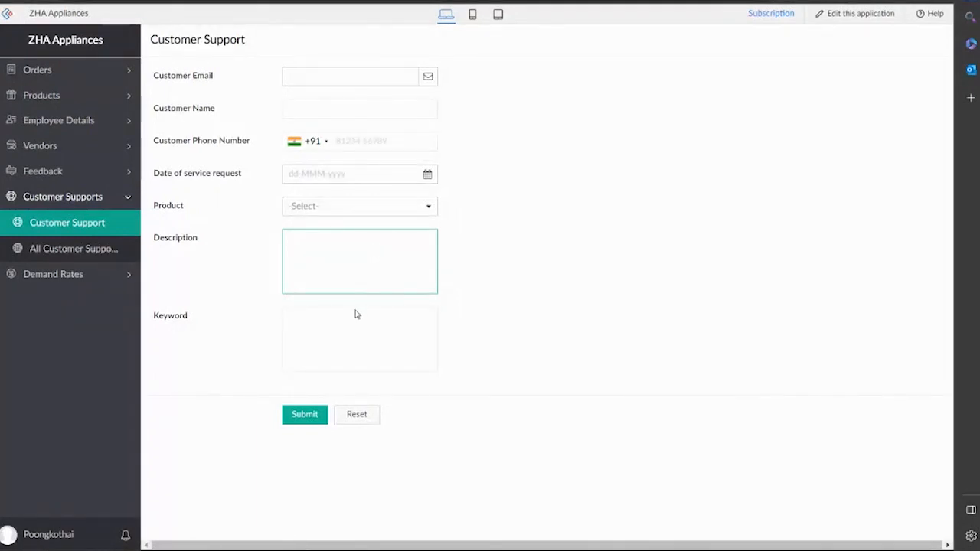
left_click(346, 333)
left_click(337, 255)
scroll(448, 310, "up", 3, "ctrl")
scroll(448, 310, "down", 3, "ctrl")
scroll(449, 310, "up", 2, "ctrl")
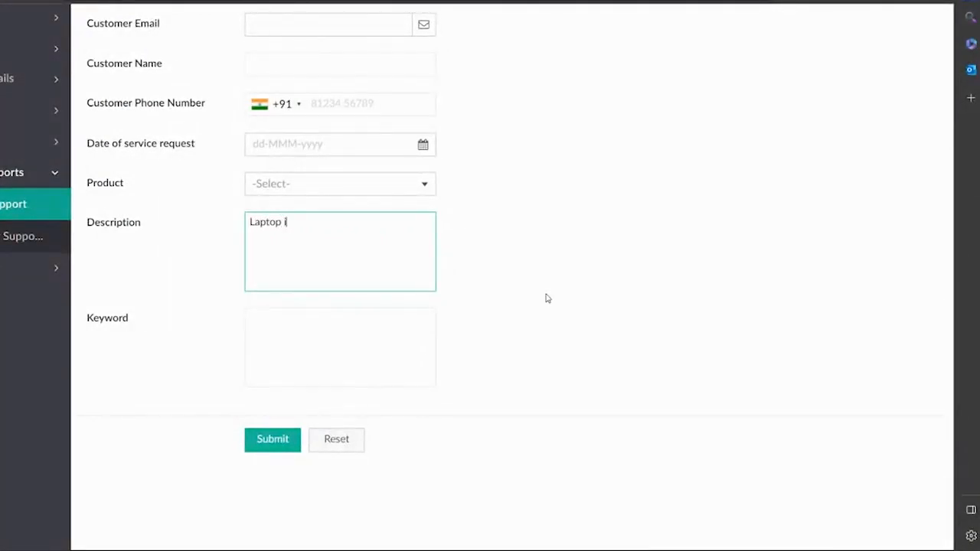
type(", charger problems")
left_click(547, 298)
Reset the Customer Support form to clear the description.
left_click(307, 270)
left_click(338, 341)
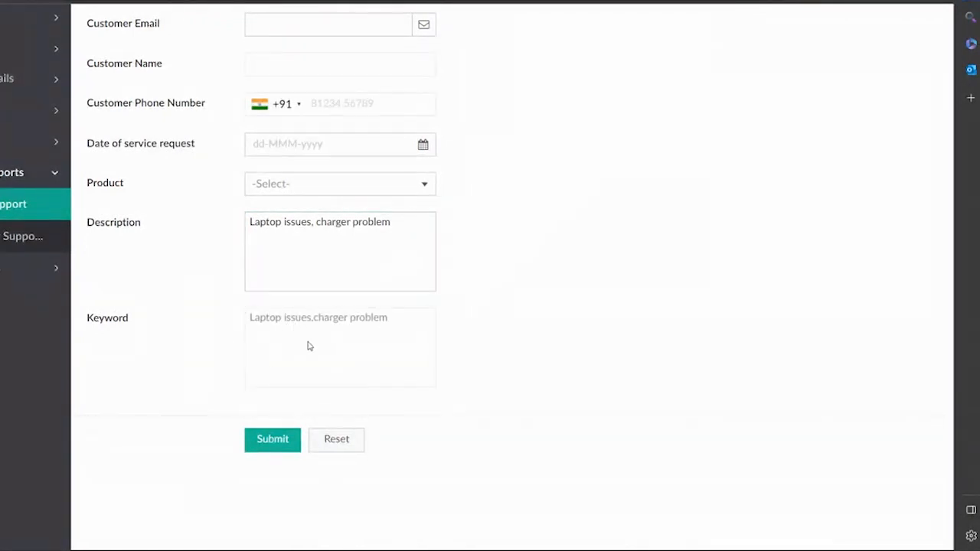
left_click_drag(392, 223, 244, 222)
left_click(344, 442)
left_click(344, 256)
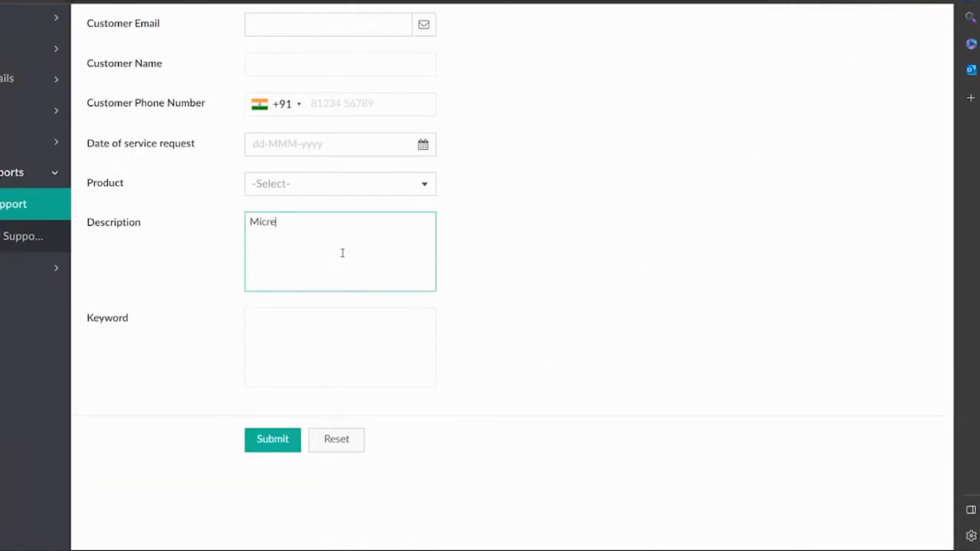
Enter 'Microwave is not working' as the description so Keyword fills with Microwave.
type("Microwave is not working")
left_click(463, 263)
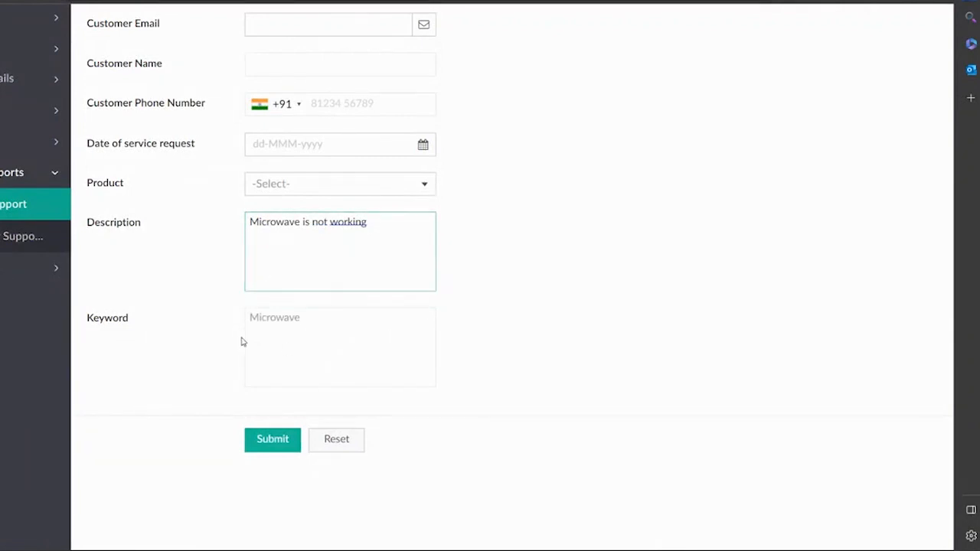
left_click(404, 267)
left_click(574, 314)
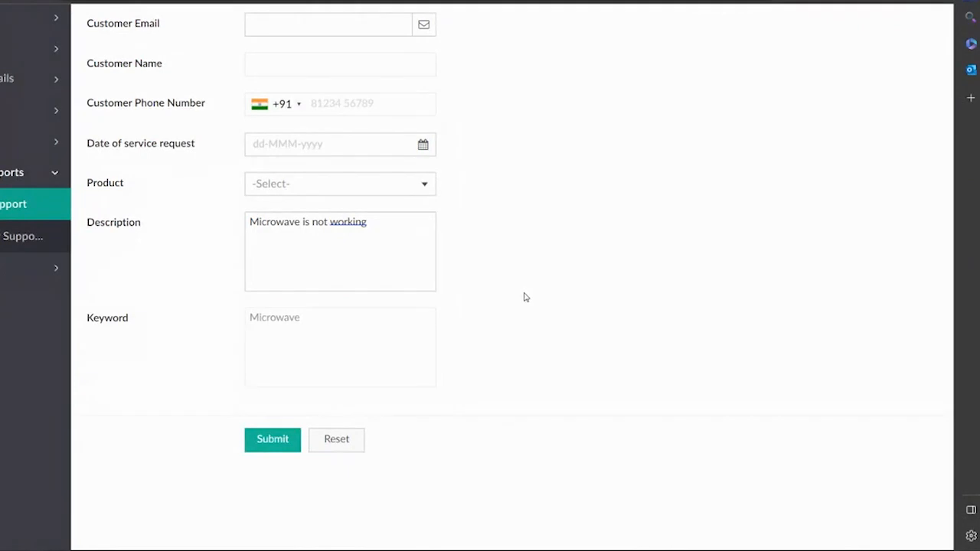
scroll(459, 245, "down", 1)
left_click(396, 223)
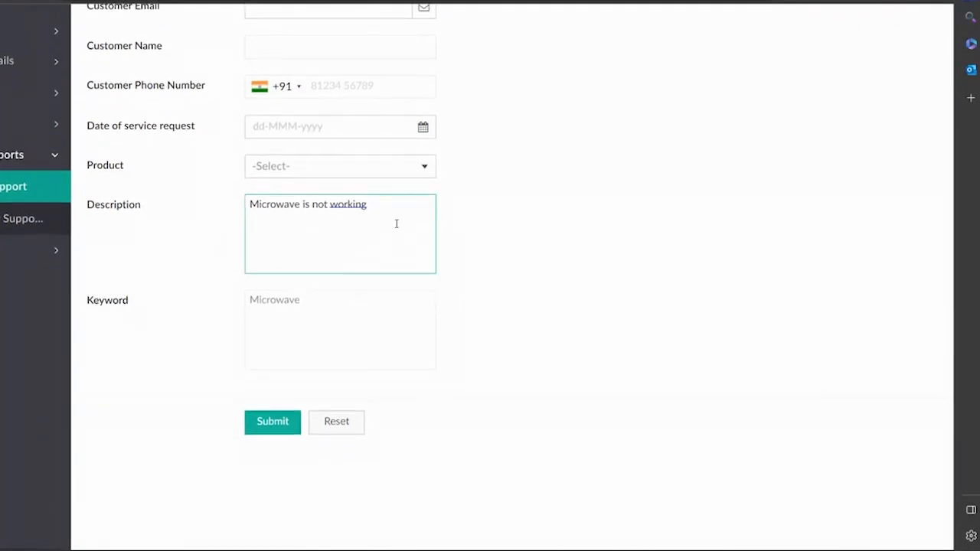
left_click(365, 315)
scroll(365, 314, "down", 3)
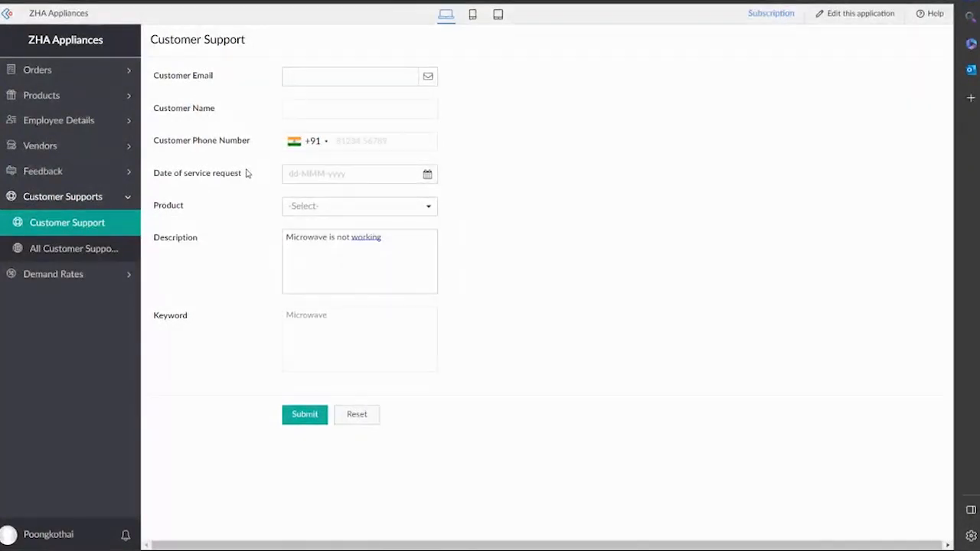
Expand Demand Rates in the sidebar and open the Demand Rate form.
left_click(72, 274)
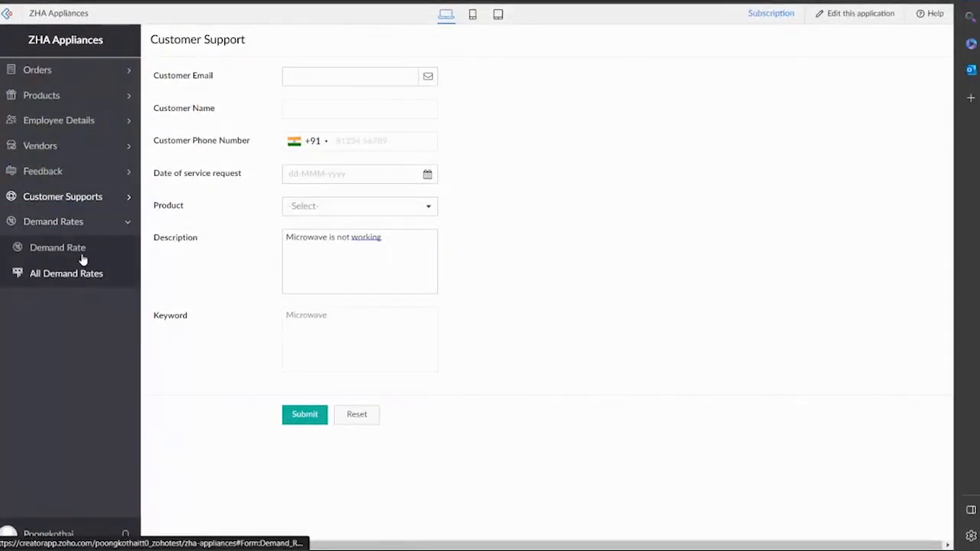
left_click(81, 253)
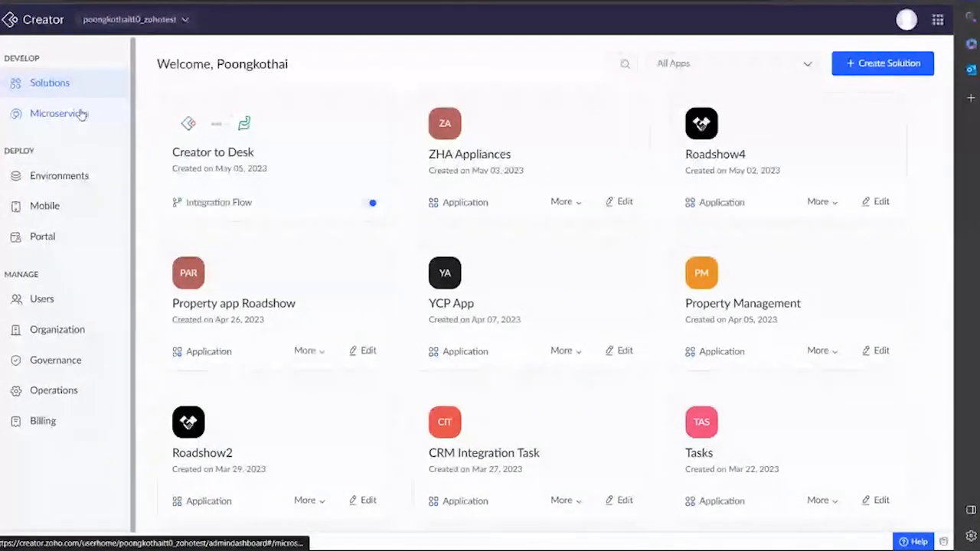
From Microservices, start a new AI Model to open the AI Modeler with custom and ready-to-use models.
left_click(82, 114)
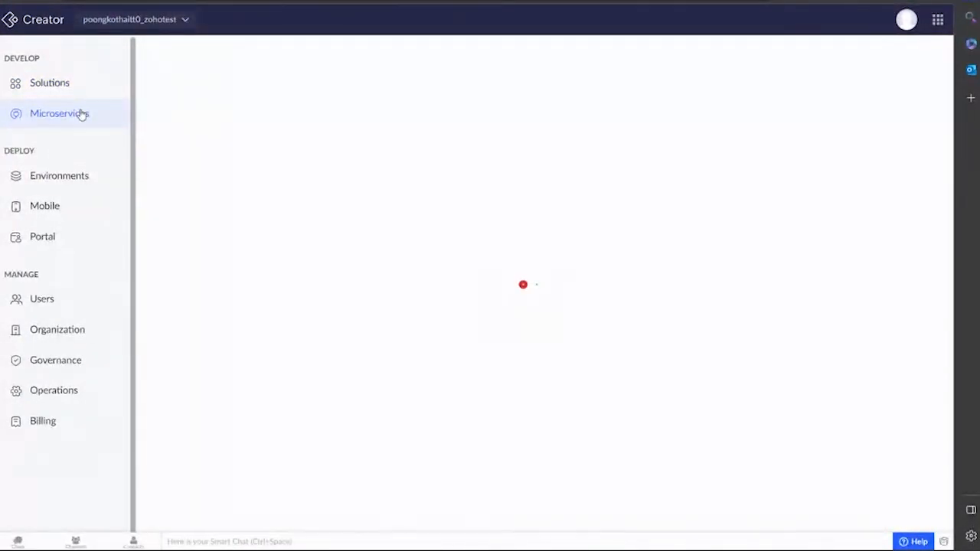
scroll(256, 172, "down", 1)
scroll(250, 249, "down", 1)
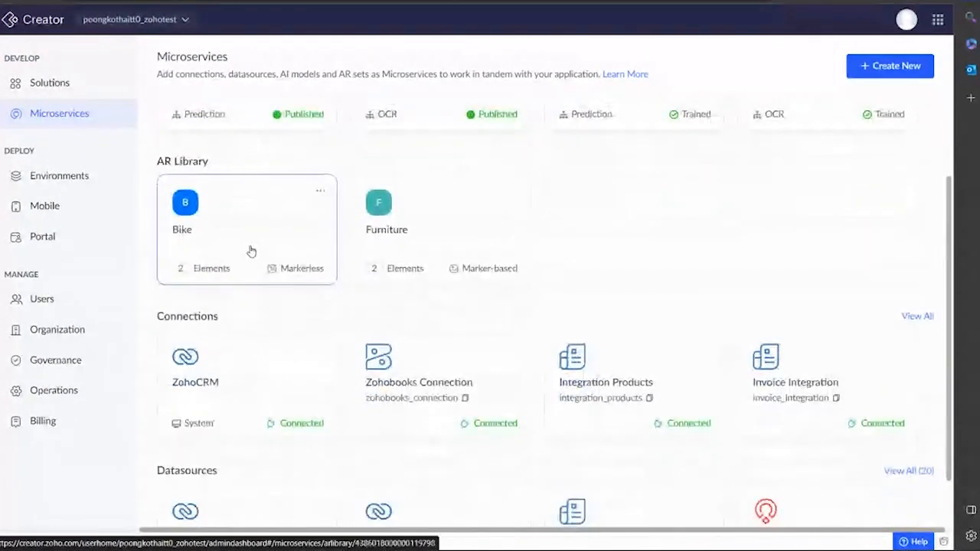
scroll(252, 250, "down", 1)
scroll(278, 267, "up", 1)
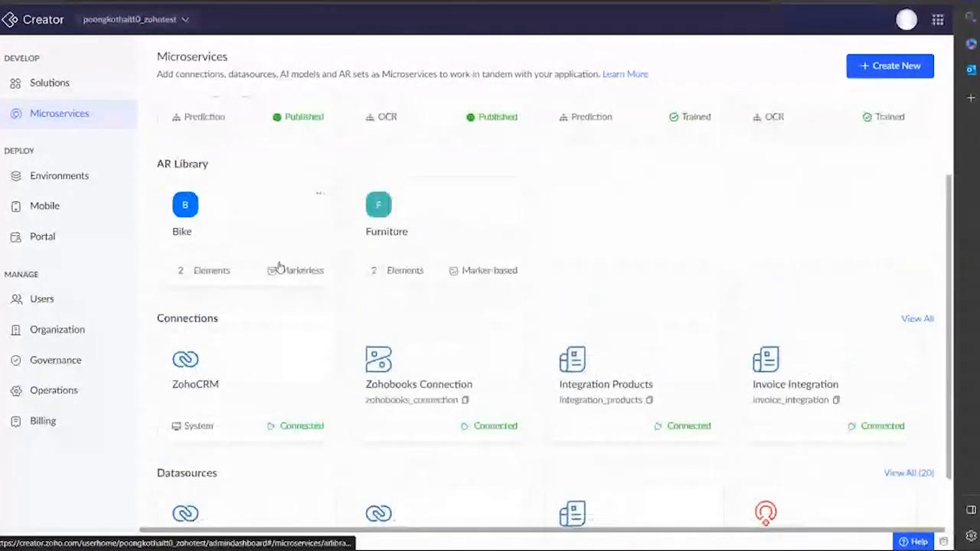
scroll(279, 267, "up", 2)
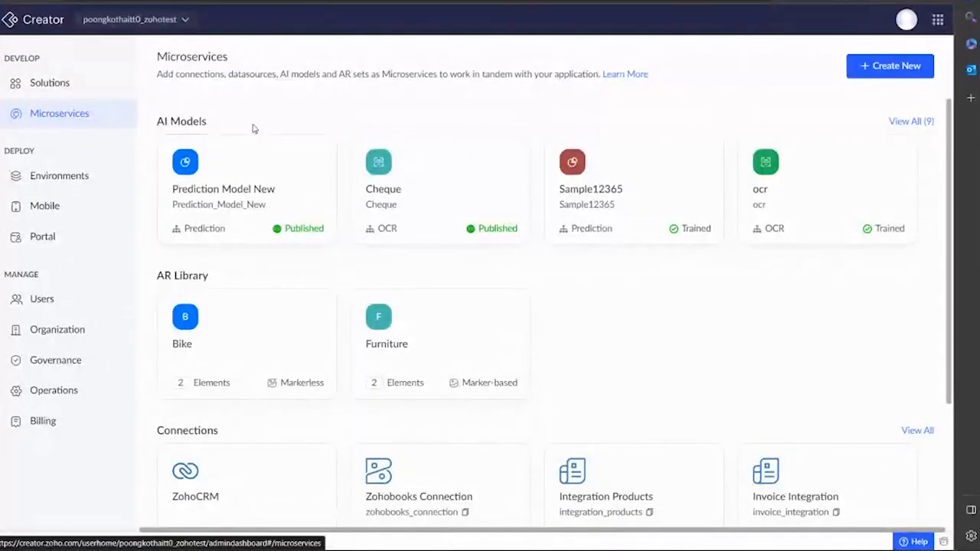
left_click(871, 73)
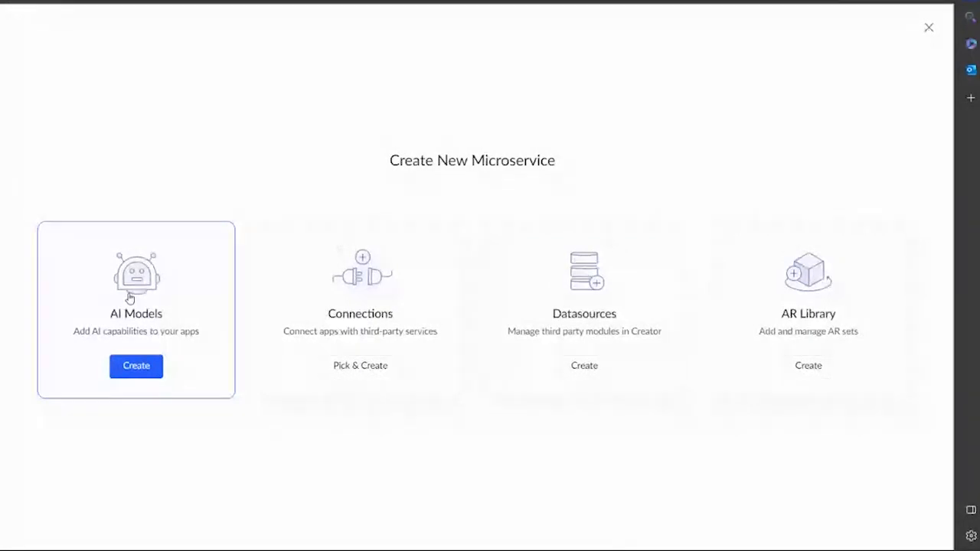
left_click(129, 298)
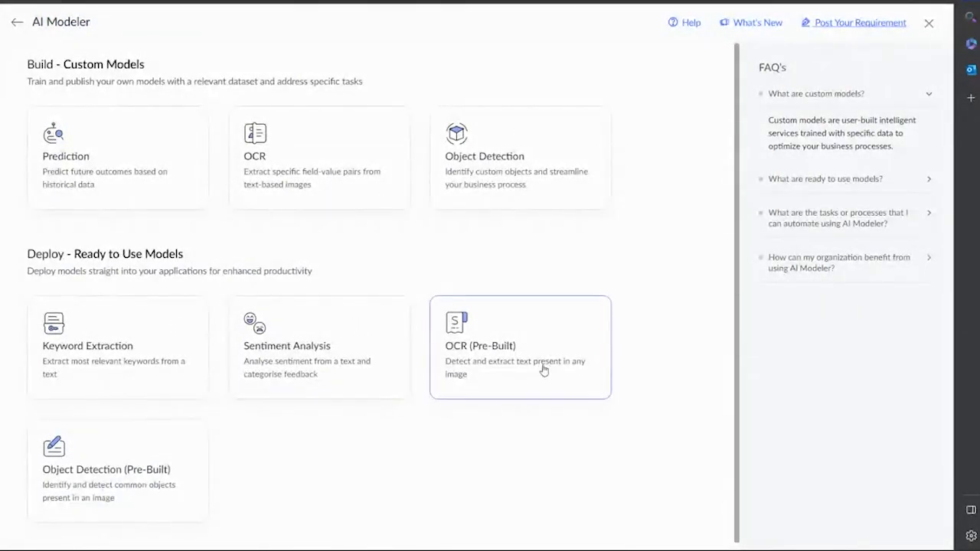
Create a new custom Prediction model named Predict.
left_click(109, 159)
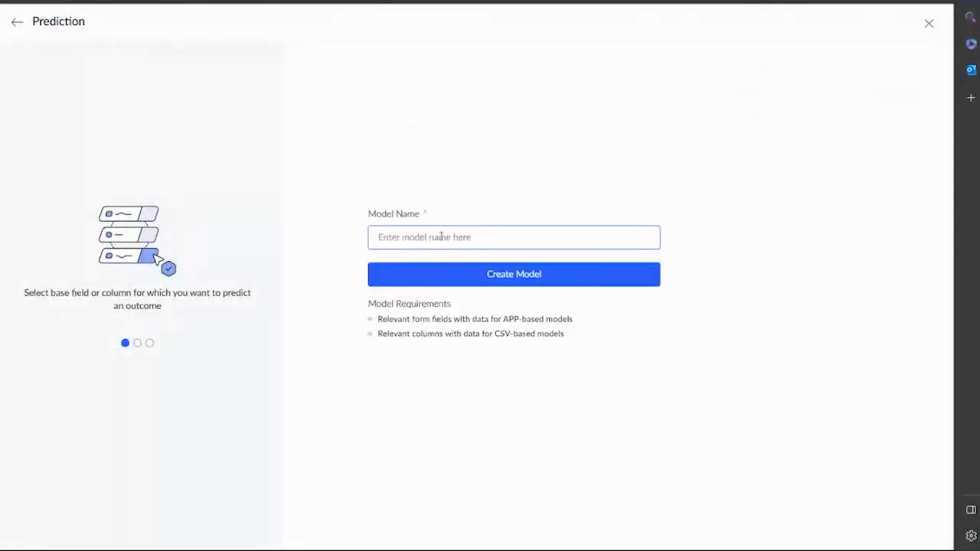
type("Predict")
left_click(466, 274)
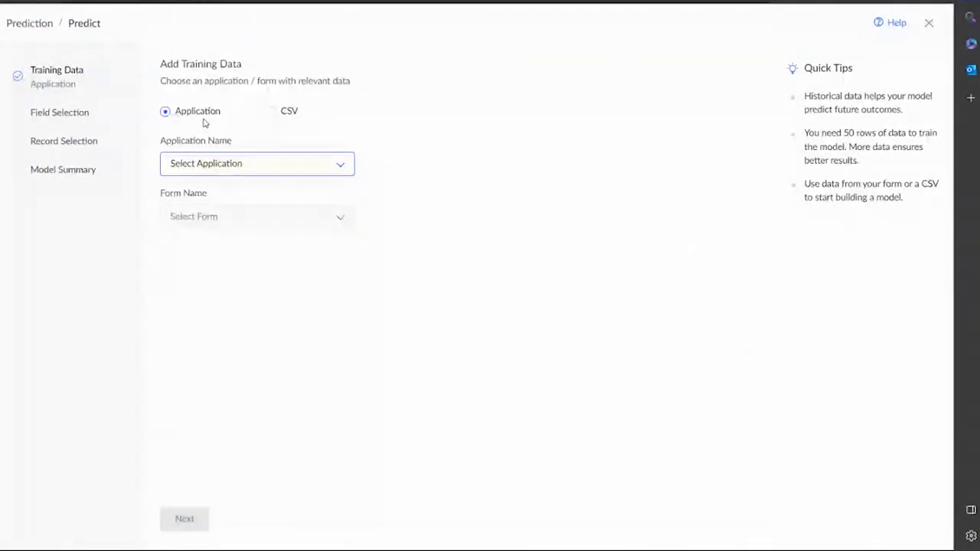
Use the ZHA Appliances application's Demand Rate form as training data and continue to field selection.
left_click(270, 113)
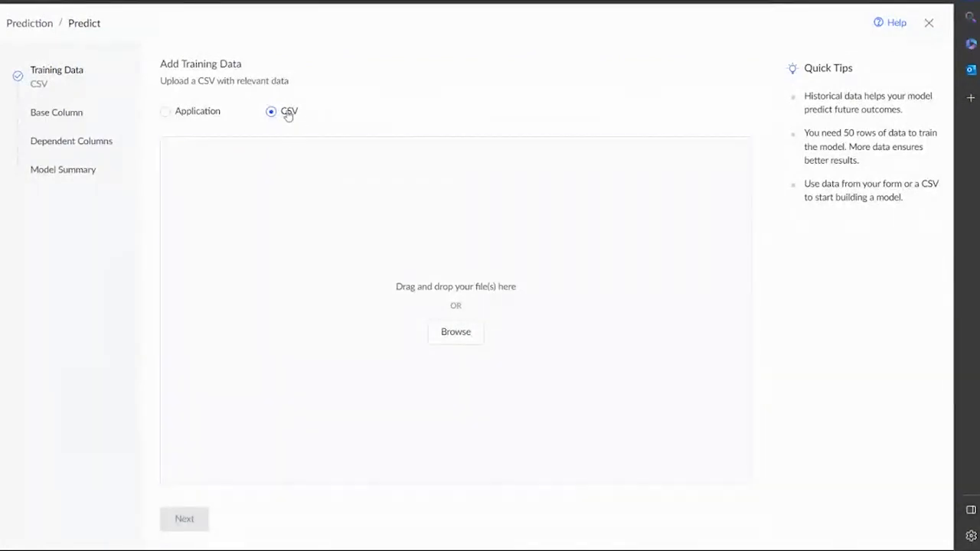
left_click(193, 116)
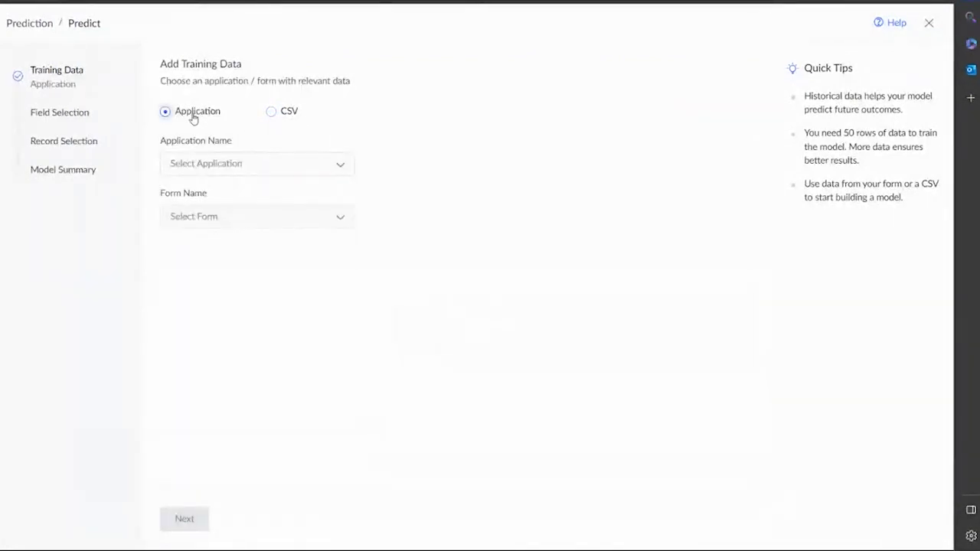
left_click(268, 165)
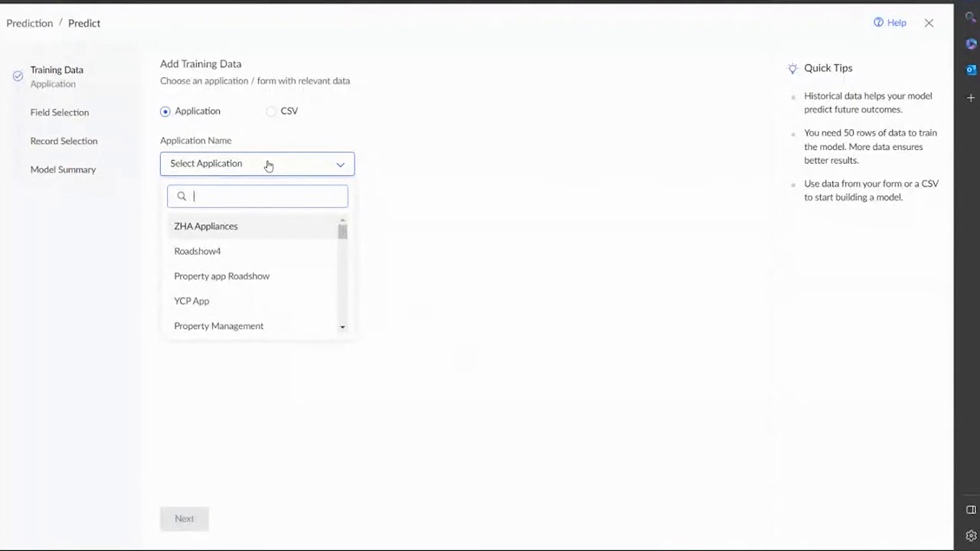
left_click(247, 230)
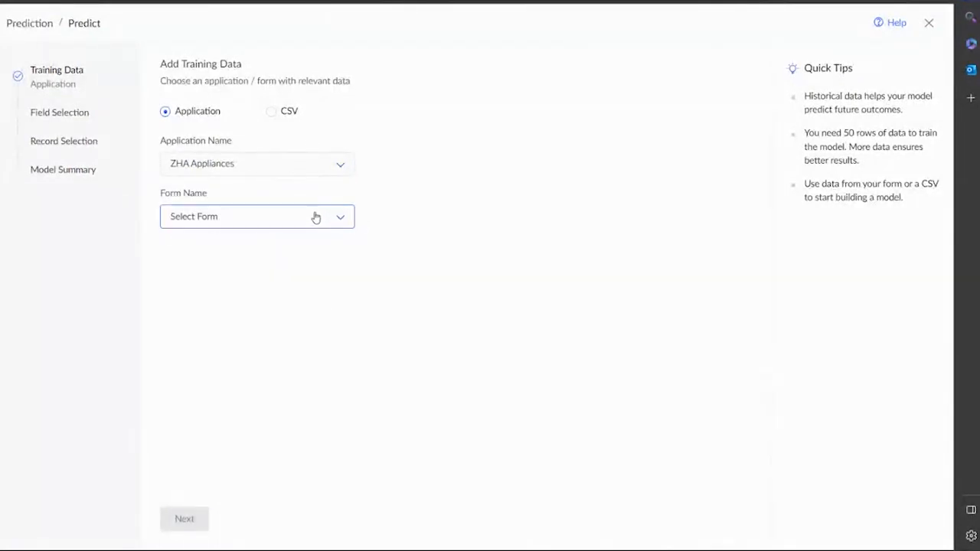
left_click(269, 217)
scroll(258, 311, "down", 1)
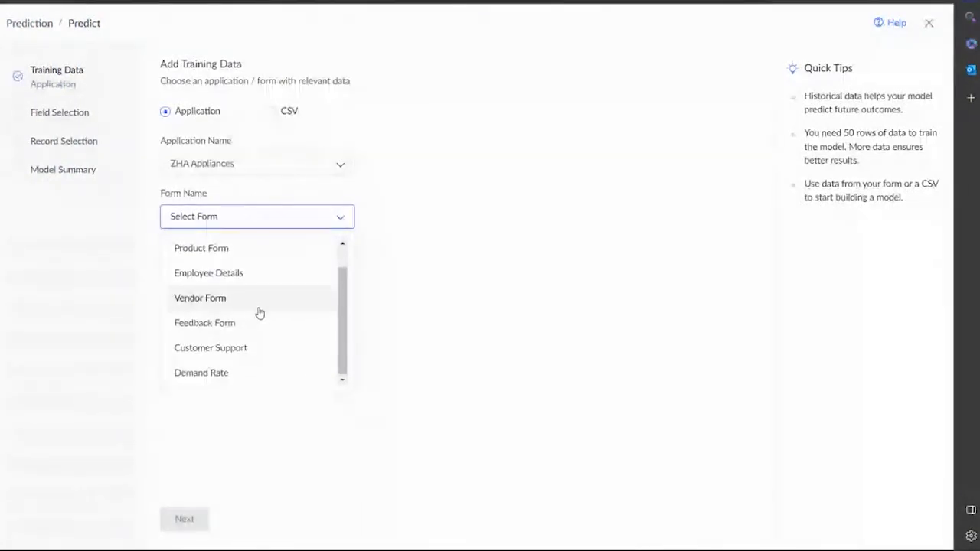
left_click(237, 372)
left_click(182, 518)
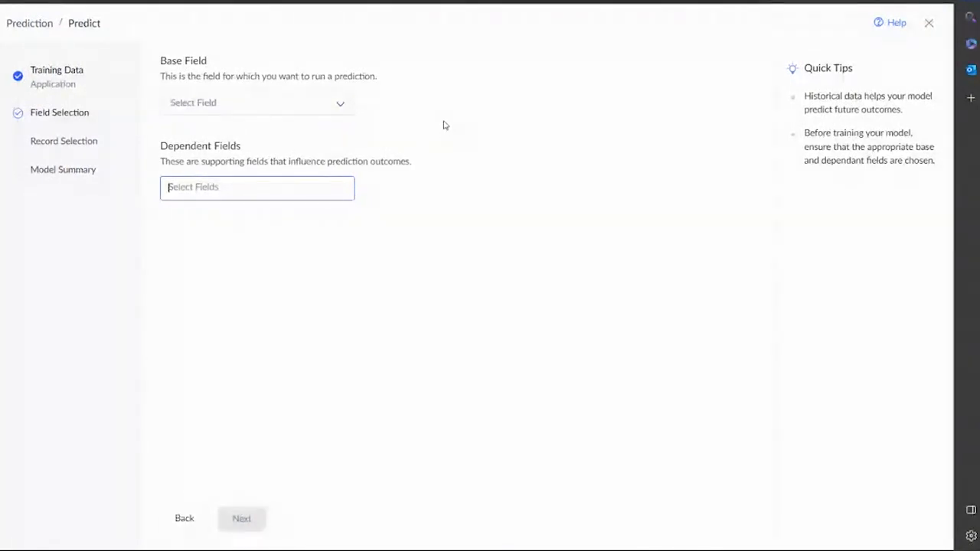
Predict No of Products Sold using Date, No of Product in stock and Price of Product.
left_click(277, 107)
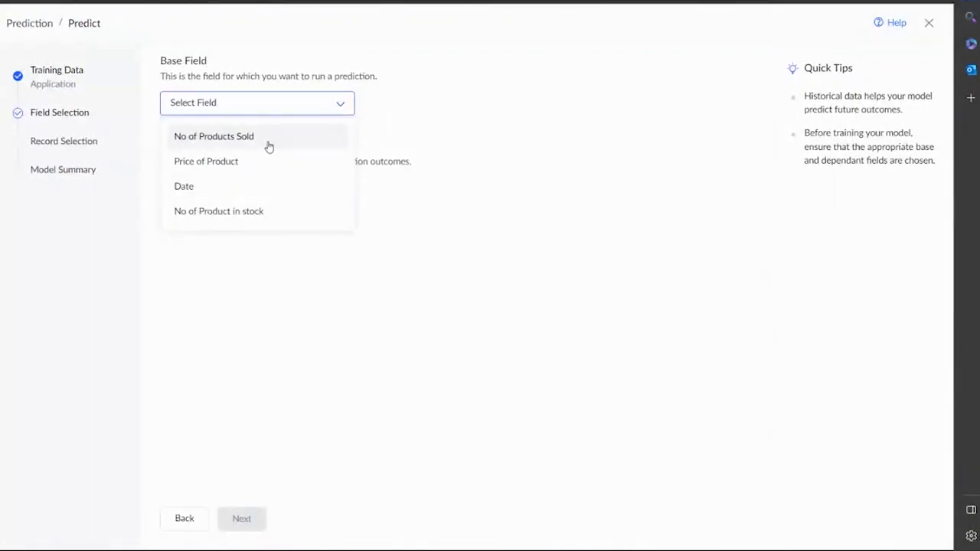
left_click(268, 145)
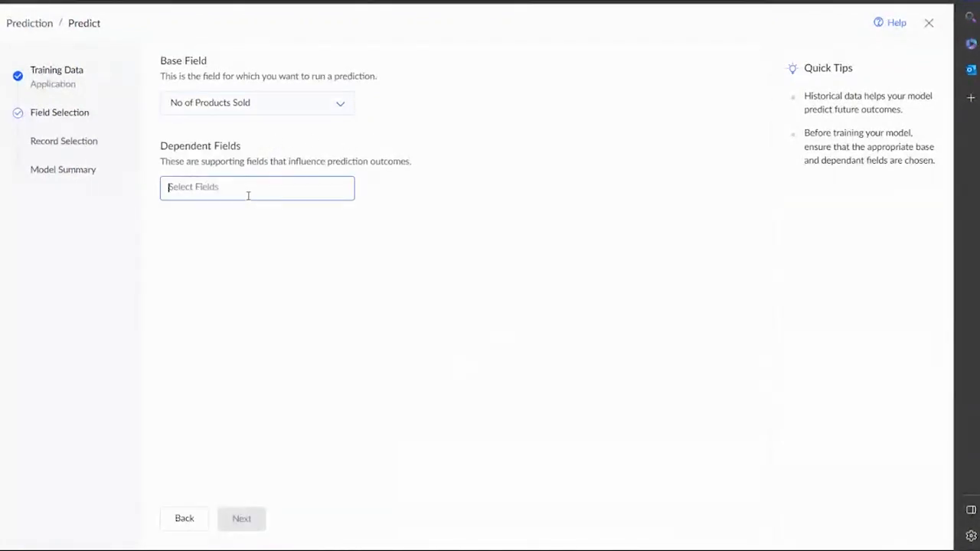
left_click(249, 194)
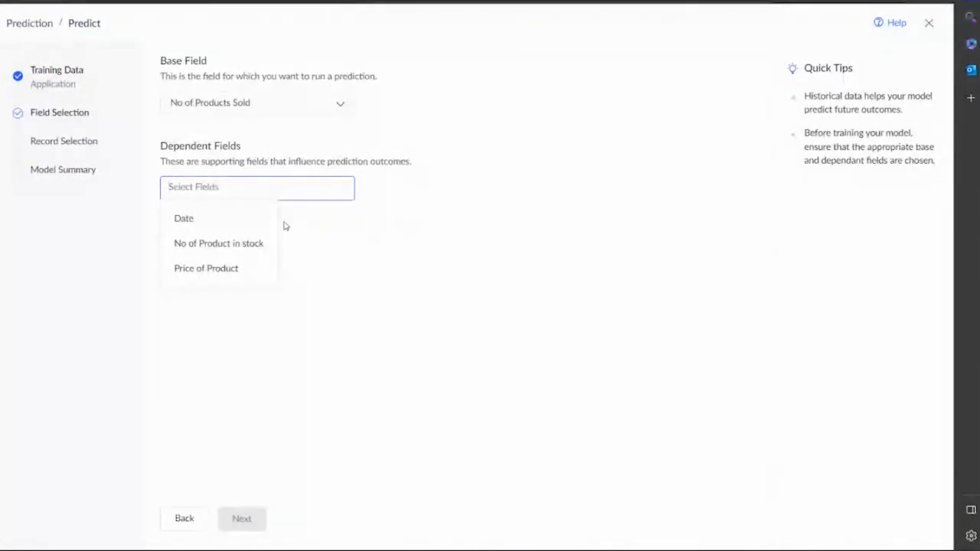
left_click(258, 226)
left_click(272, 196)
left_click(267, 221)
left_click(341, 188)
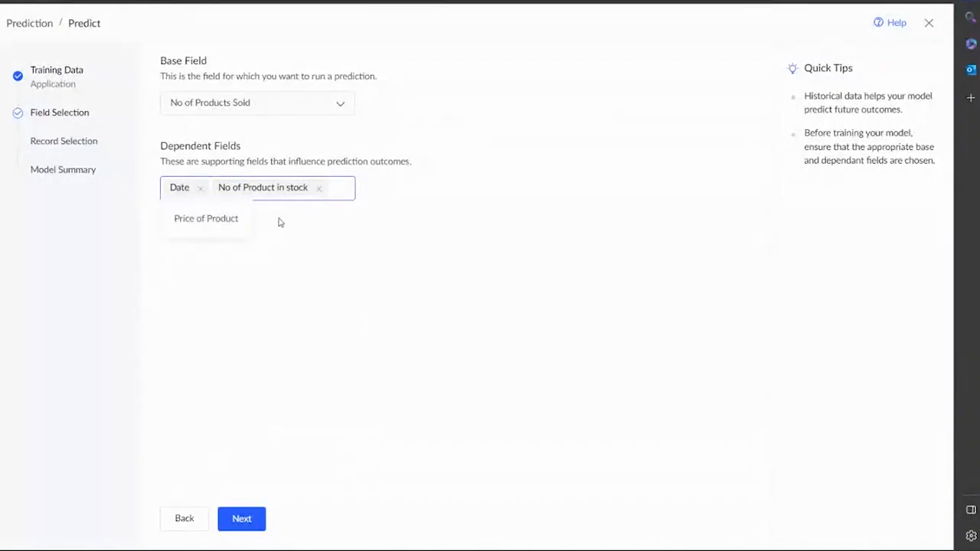
left_click(227, 219)
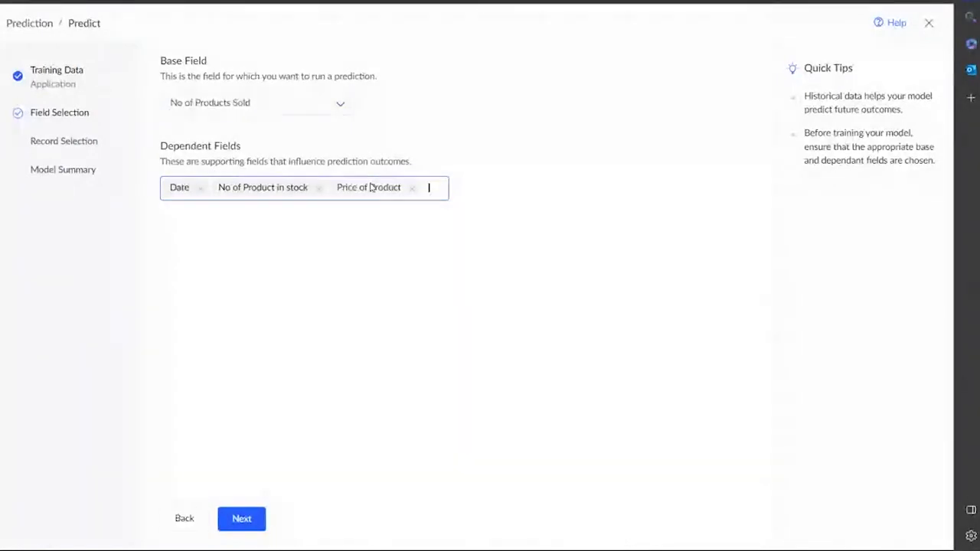
Keep All Records and start training the Predict model.
left_click(243, 519)
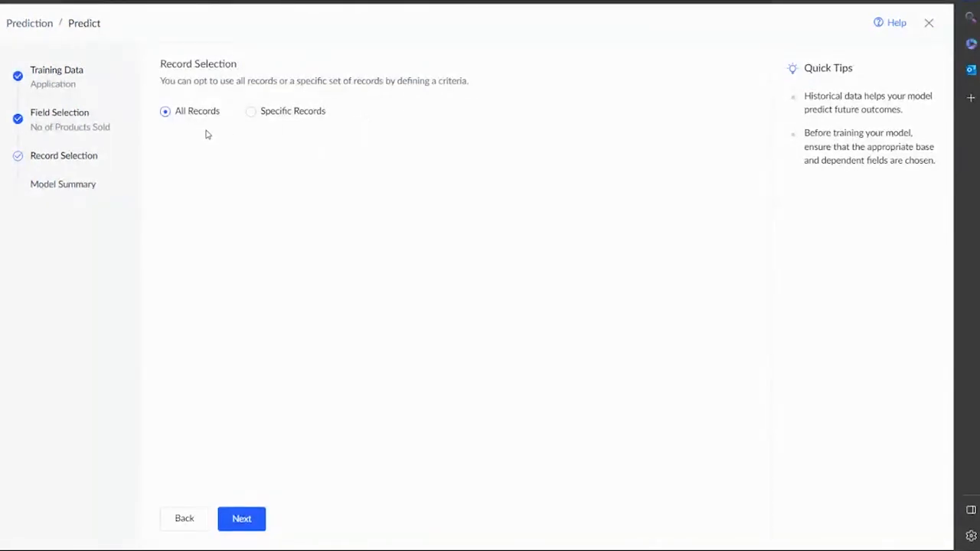
left_click(244, 526)
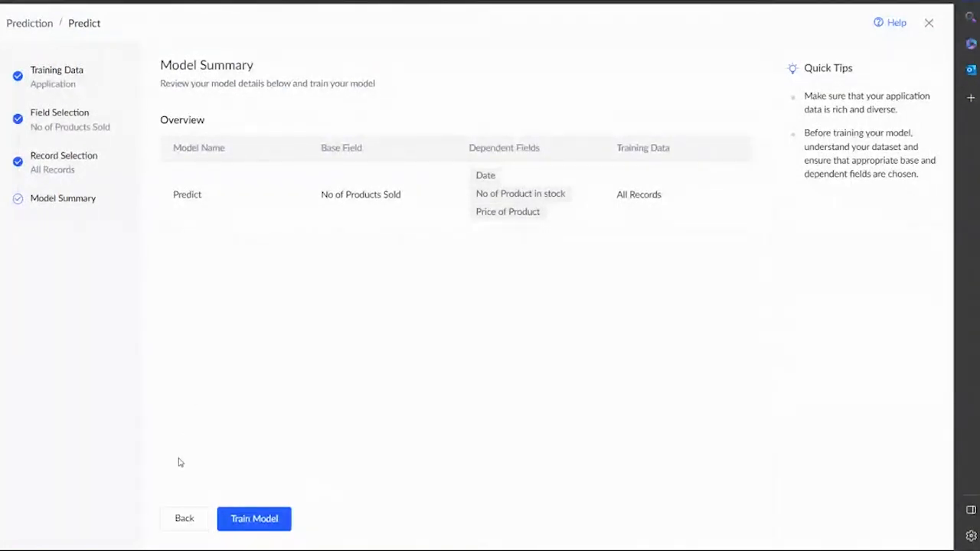
left_click(277, 524)
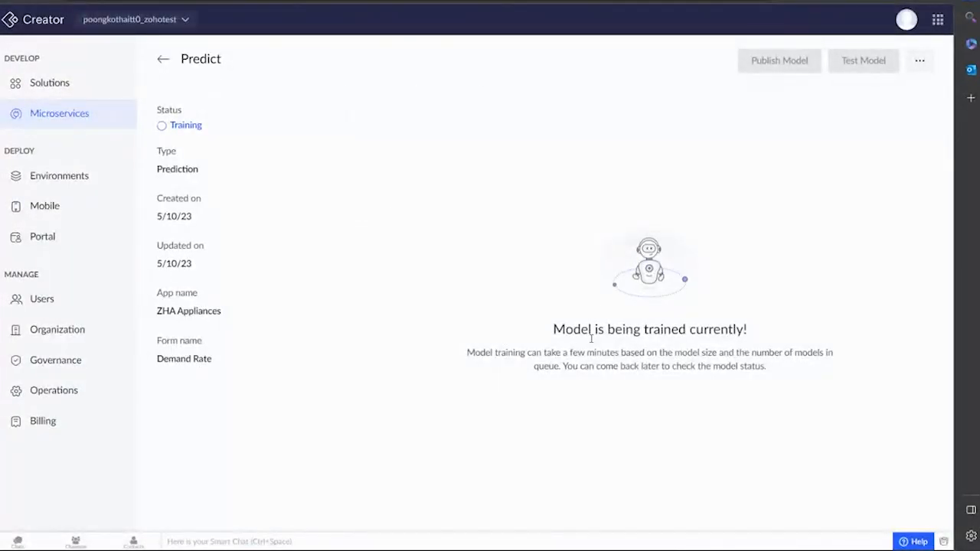
Return to Microservices and open the Prediction Model New card under AI Models.
left_click(163, 59)
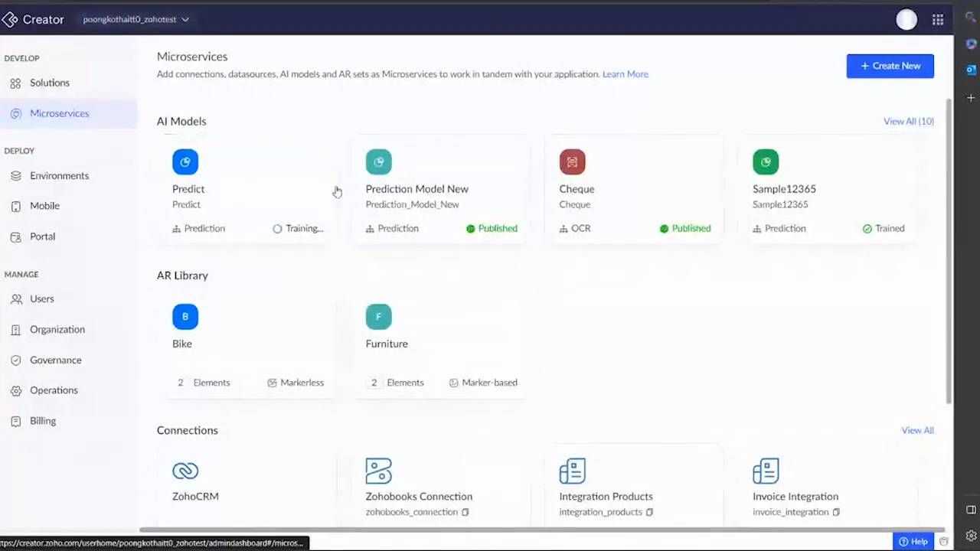
left_click(434, 197)
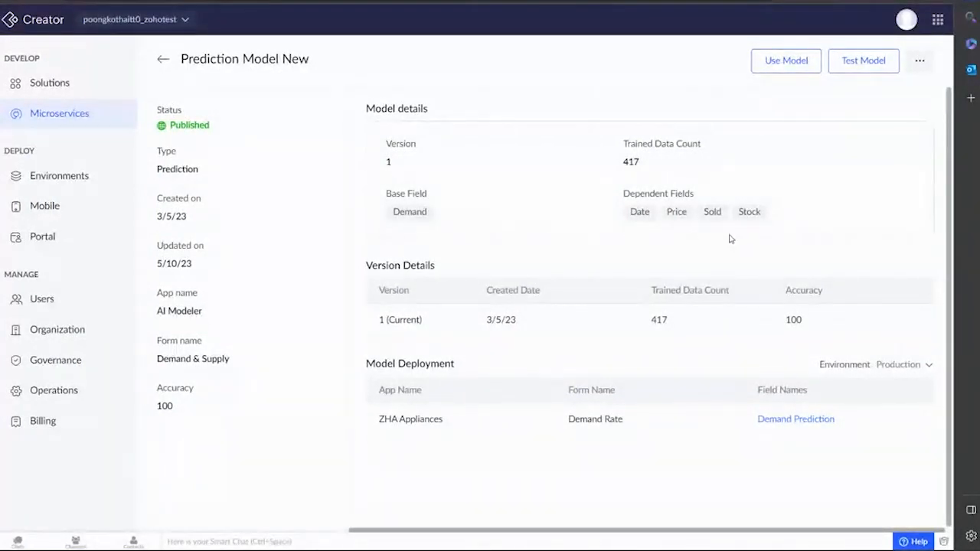
left_click(864, 62)
left_click(371, 154)
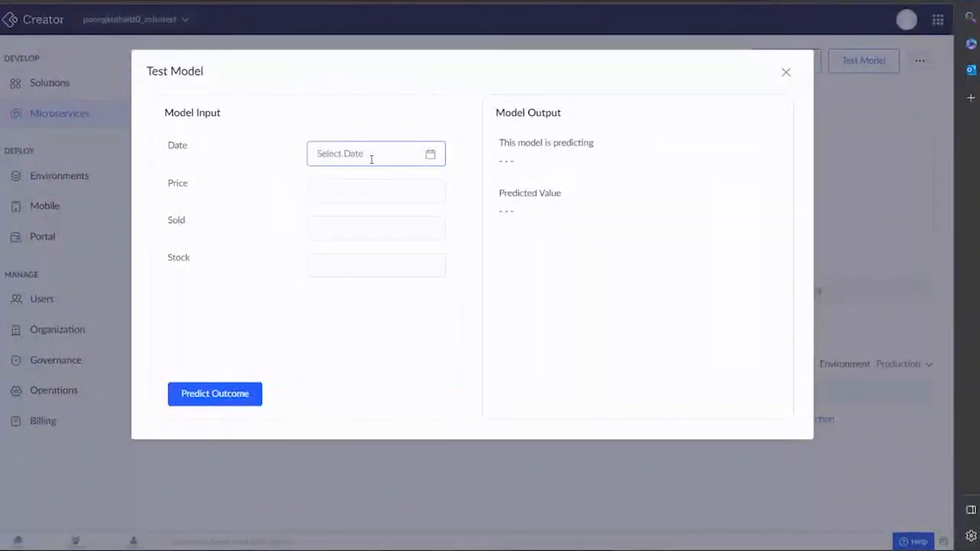
left_click(372, 159)
left_click(451, 255)
left_click(394, 193)
type("2500")
left_click(376, 220)
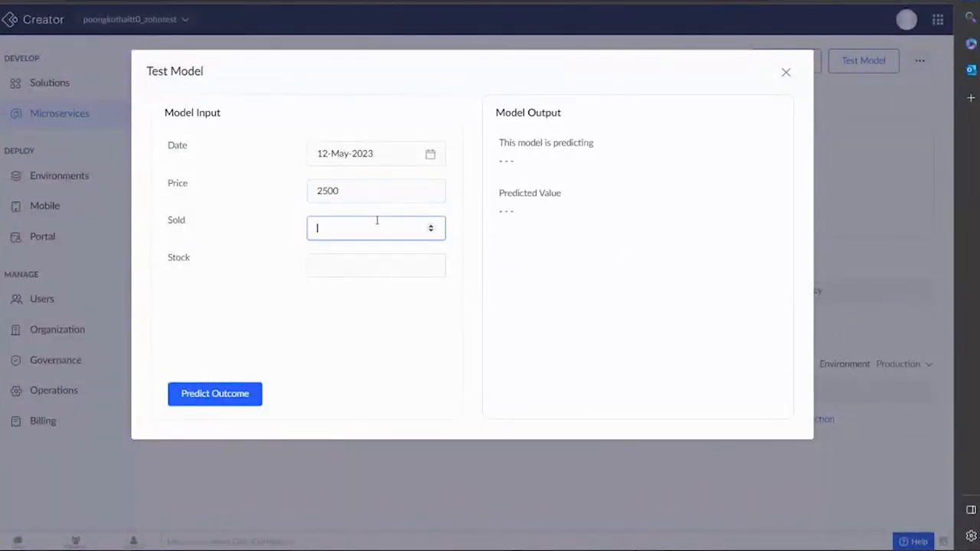
type("70")
left_click(364, 265)
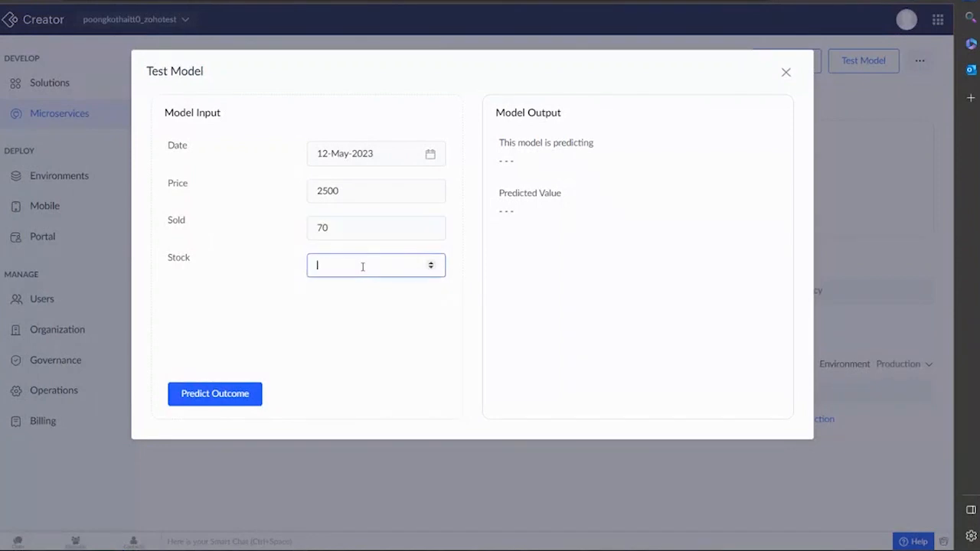
type("1700")
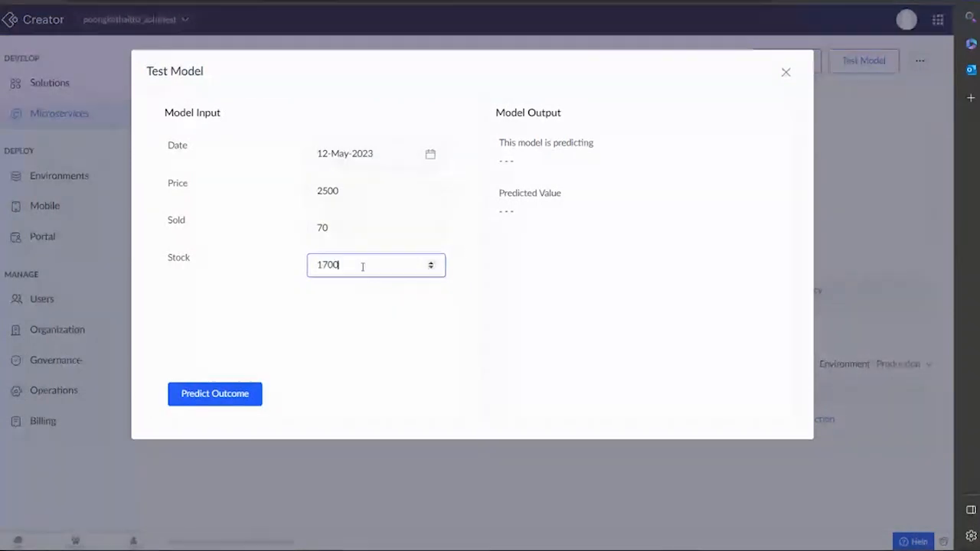
left_click(221, 393)
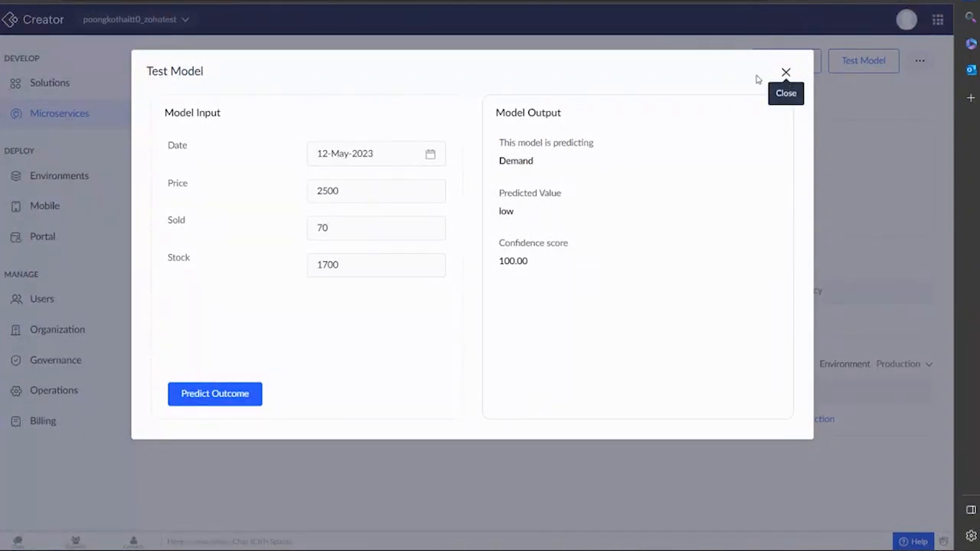
left_click(787, 75)
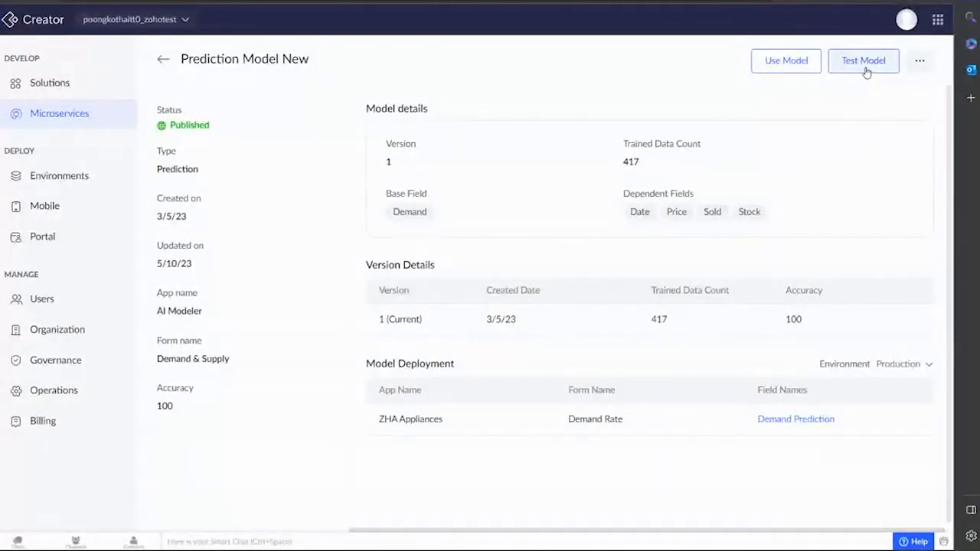
Deploy the prediction model to ZHA Appliances' Demand Rate form.
left_click(794, 66)
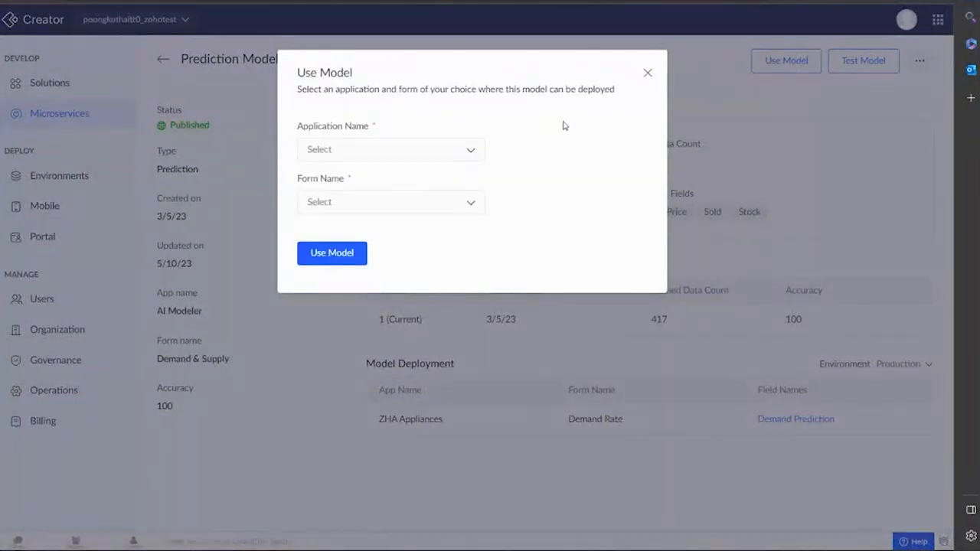
left_click(427, 153)
left_click(412, 215)
left_click(418, 211)
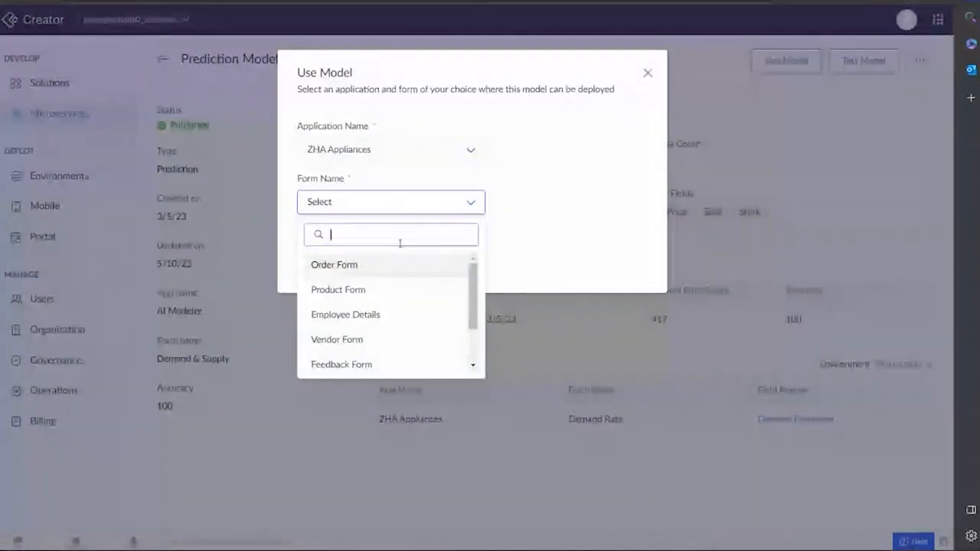
scroll(379, 356, "down", 1)
left_click(373, 358)
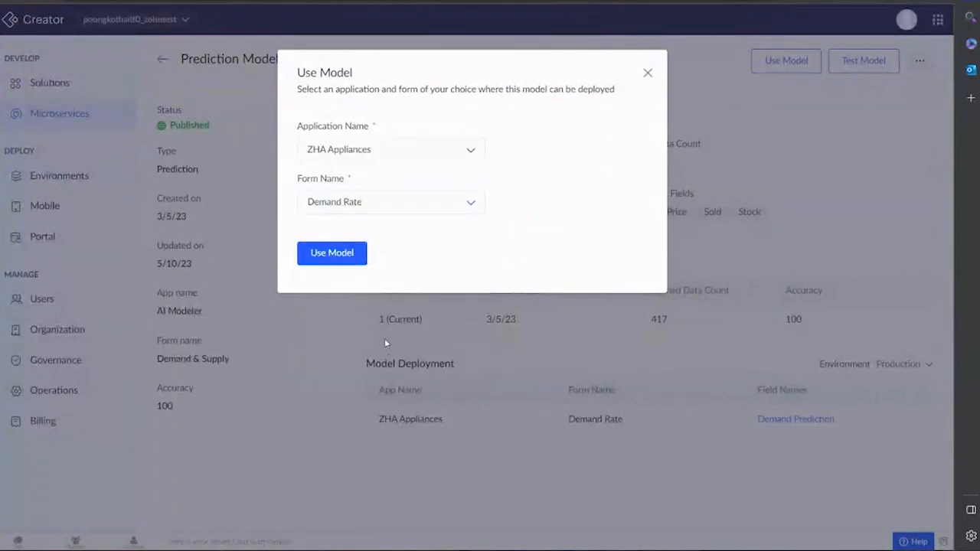
left_click(342, 254)
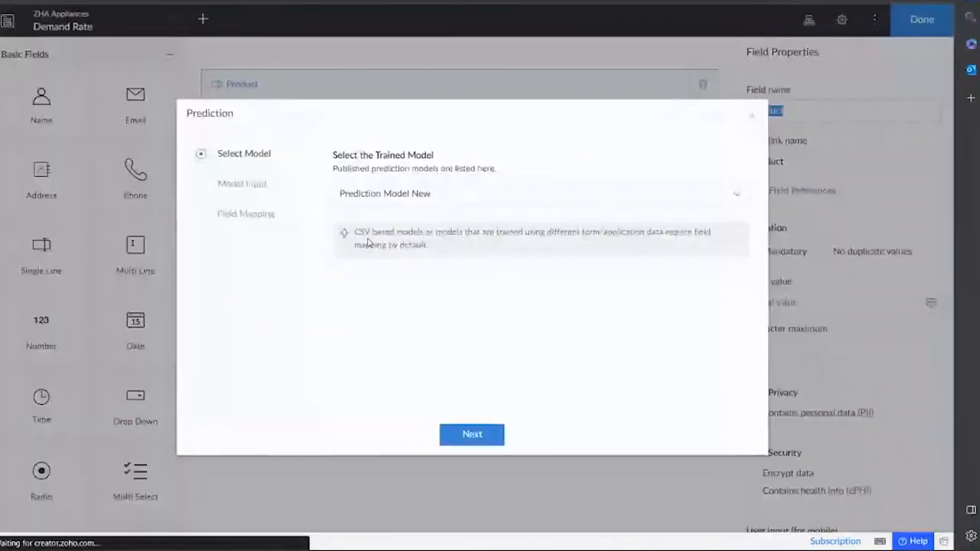
Map Date, Price, Sold and Stock to the form fields and add the Demand Prediction field.
left_click(471, 434)
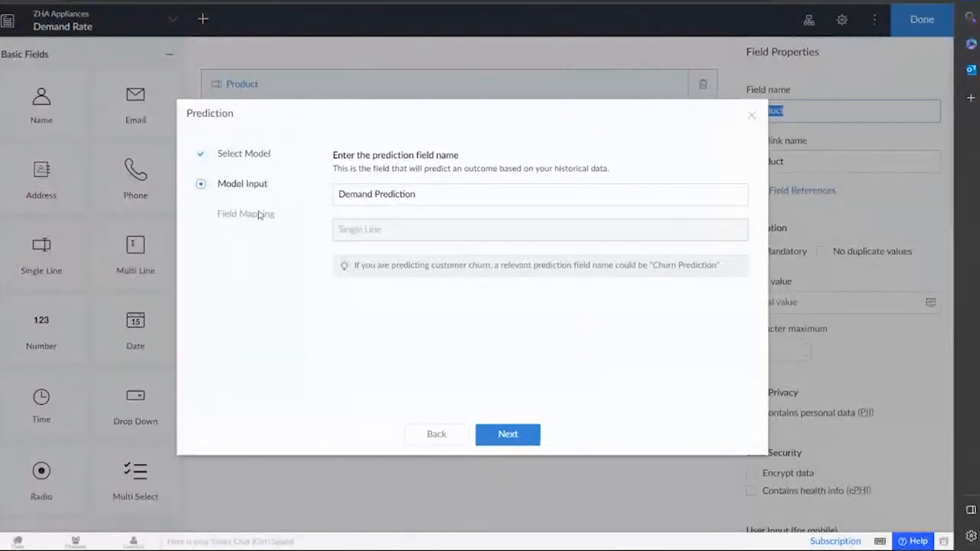
left_click(520, 442)
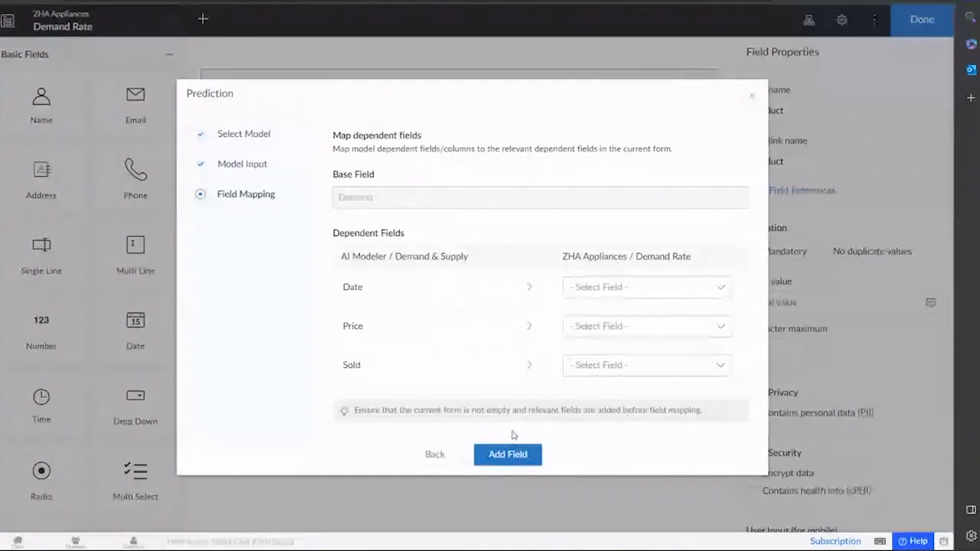
left_click(627, 289)
left_click(619, 314)
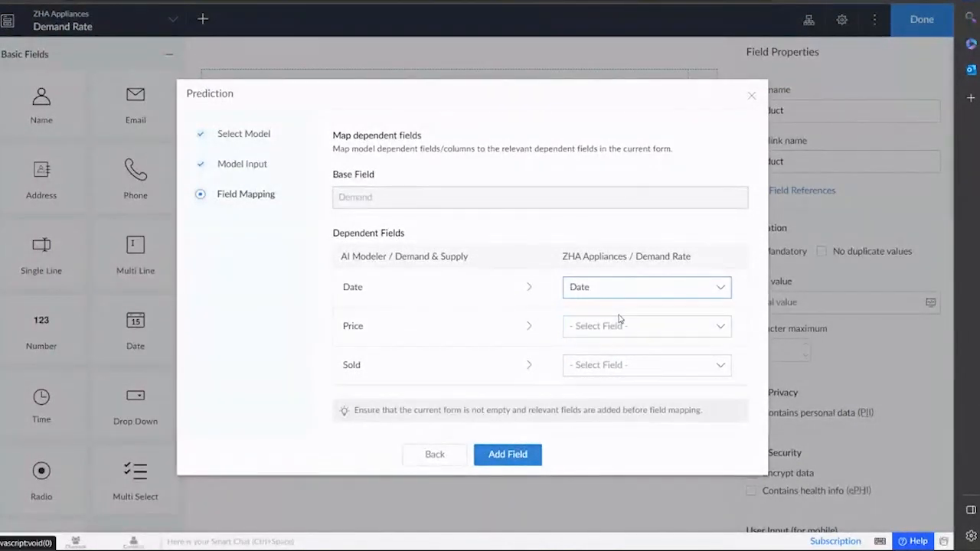
left_click(612, 326)
left_click(611, 352)
left_click(616, 364)
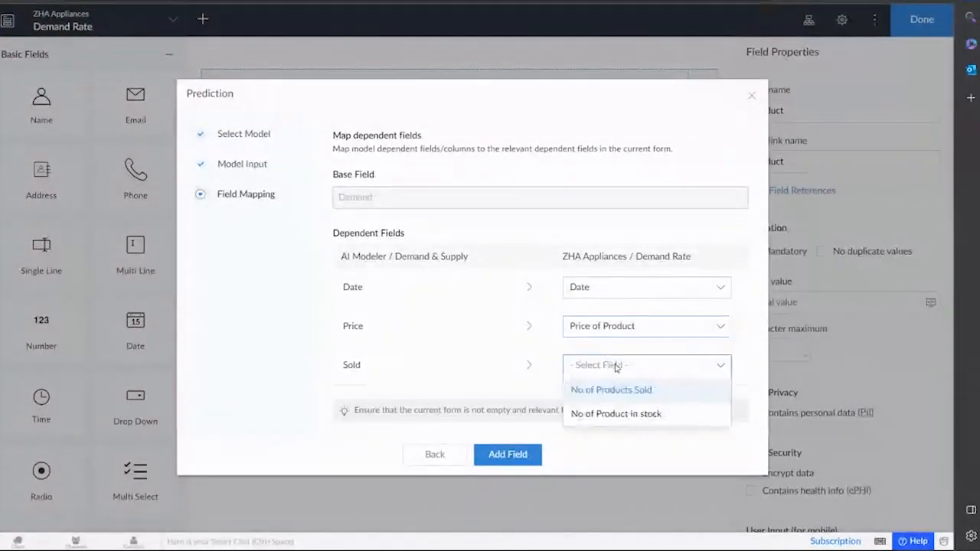
left_click(613, 390)
scroll(597, 329, "down", 1)
left_click(623, 367)
left_click(632, 409)
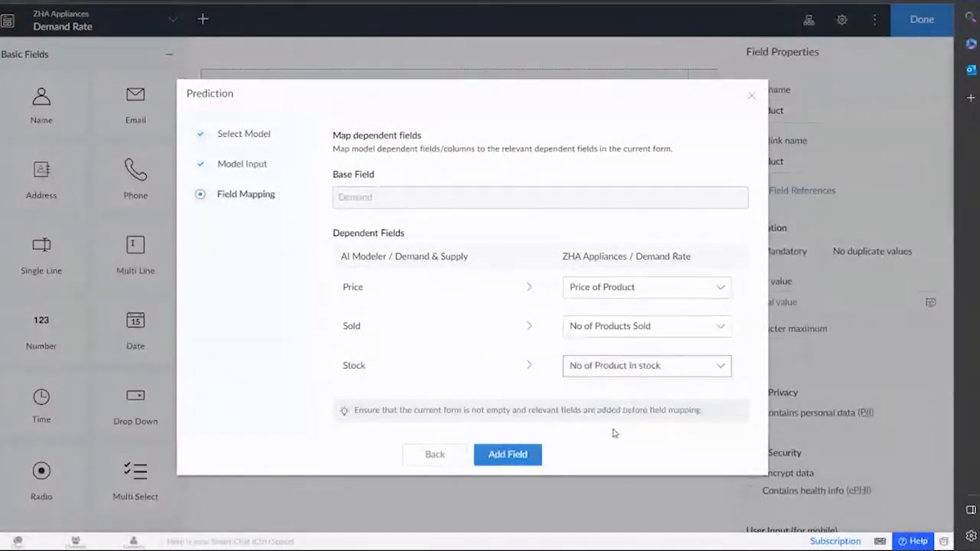
left_click(519, 455)
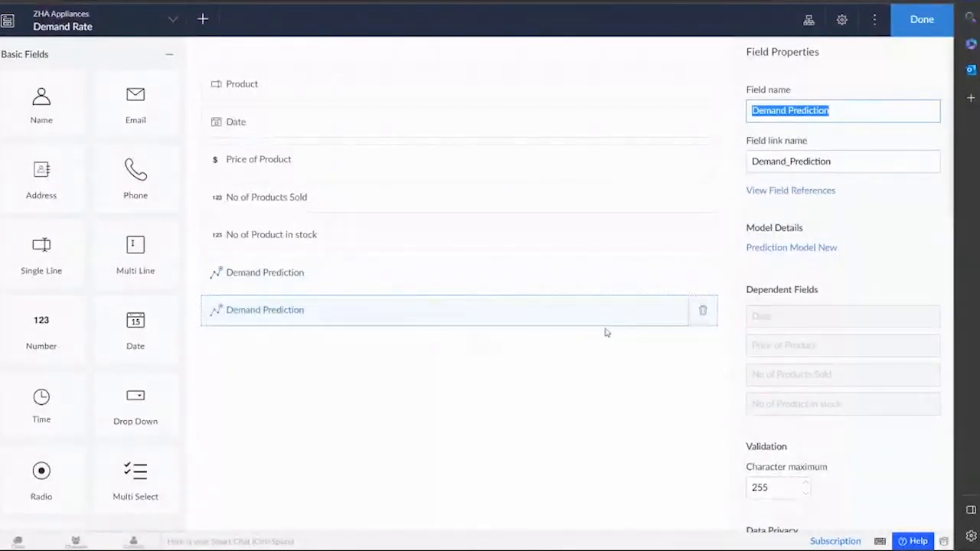
Delete the duplicate Demand Prediction field and finish editing the Demand Rate form.
left_click(427, 272)
left_click(701, 275)
left_click(433, 322)
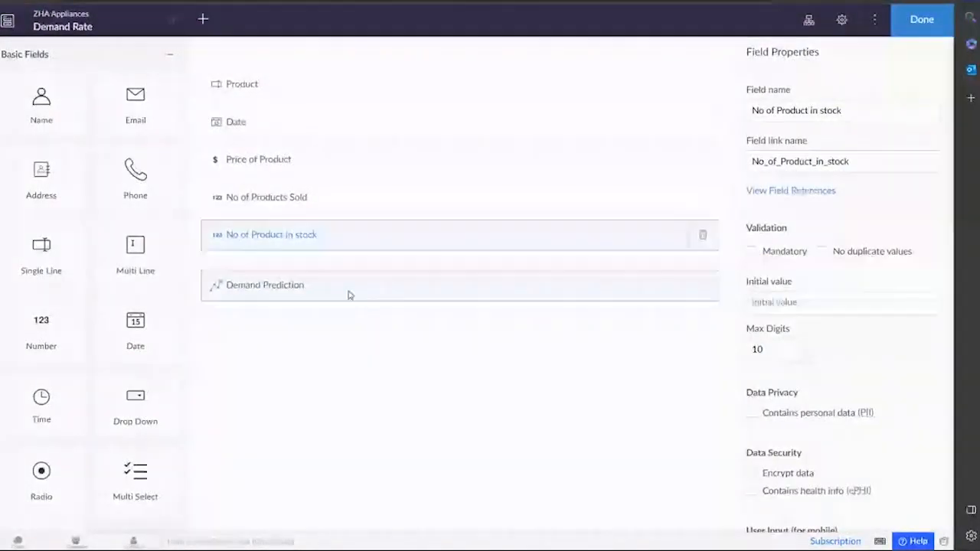
left_click(922, 20)
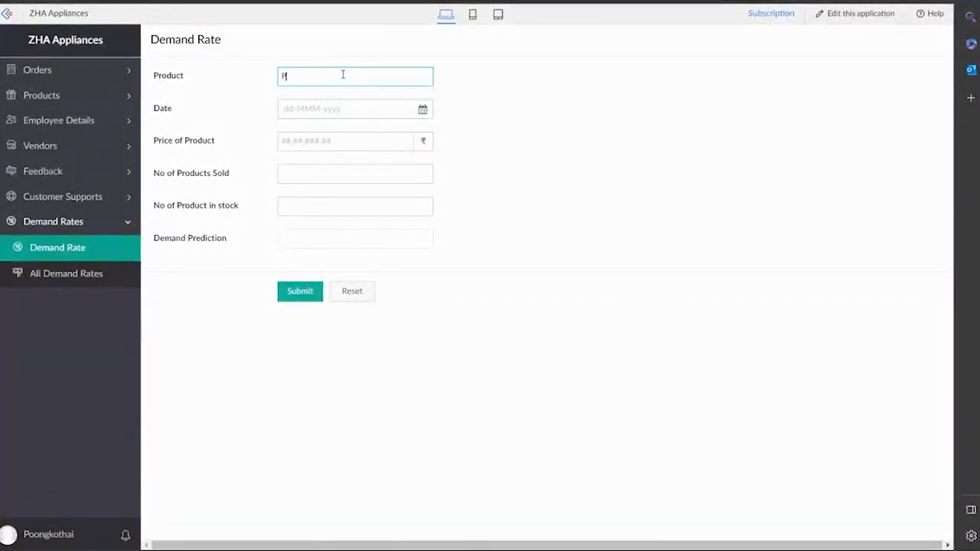
Enter Laptop, 18-May-2023, price 25,000, 7 sold and 2 in stock to get a demand prediction.
key("BackSpace")
type("Laptop")
left_click(342, 107)
left_click(386, 229)
left_click(358, 171)
left_click(345, 141)
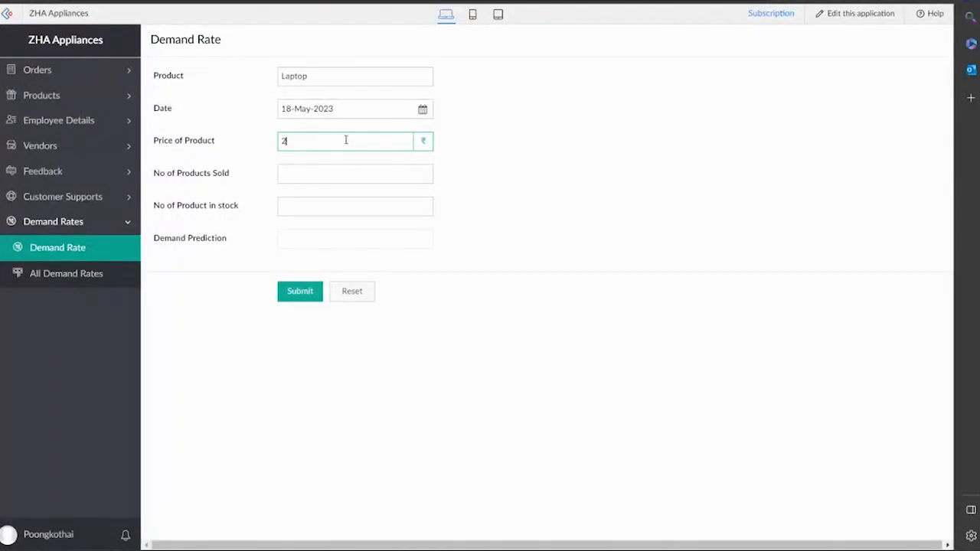
left_click(350, 175)
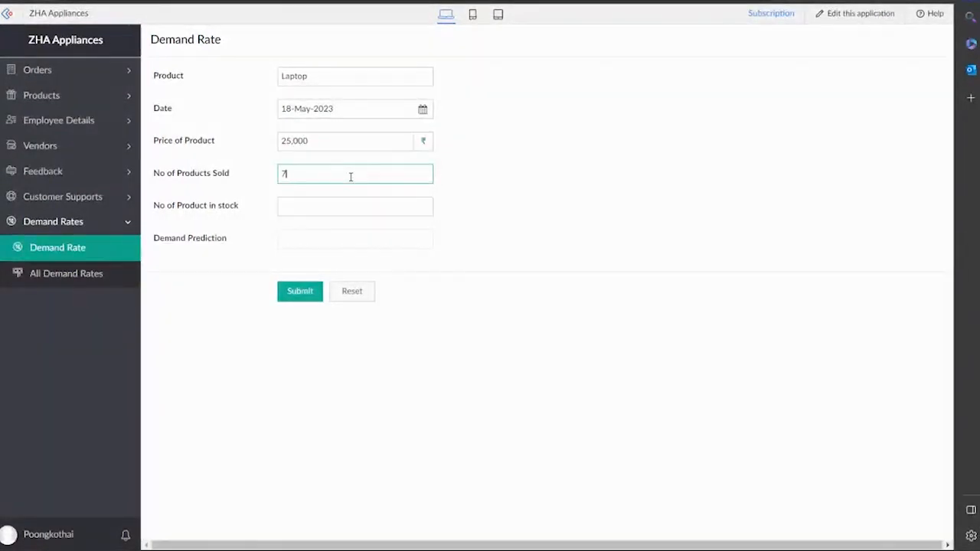
left_click(340, 200)
left_click(462, 186)
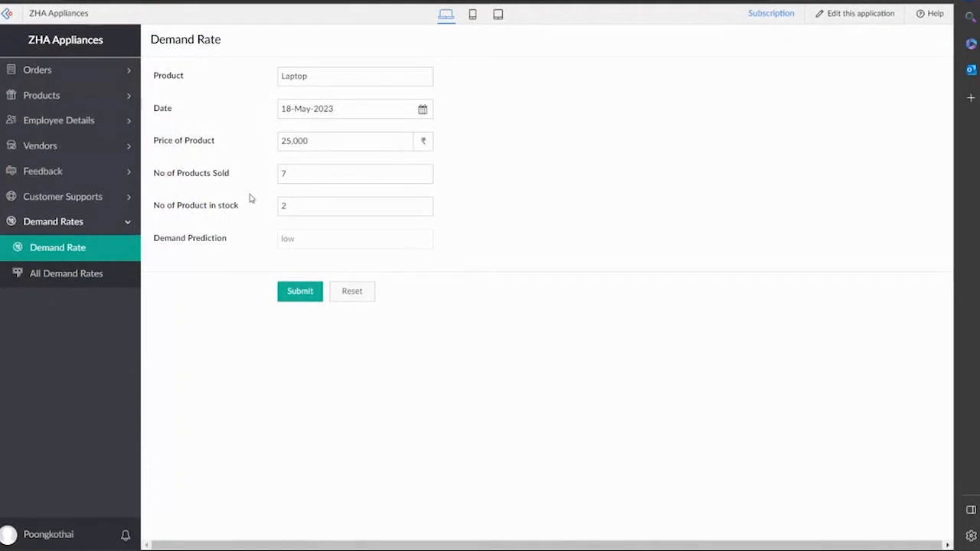
left_click(384, 208)
Open the Delivery Process blueprint from the application's Workflow Blueprints in edit mode.
left_click(868, 21)
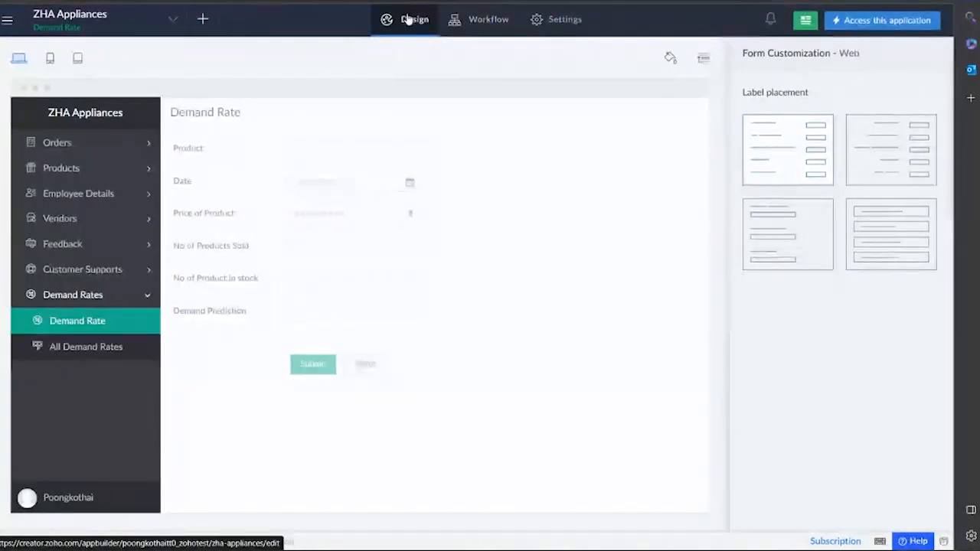
left_click(487, 18)
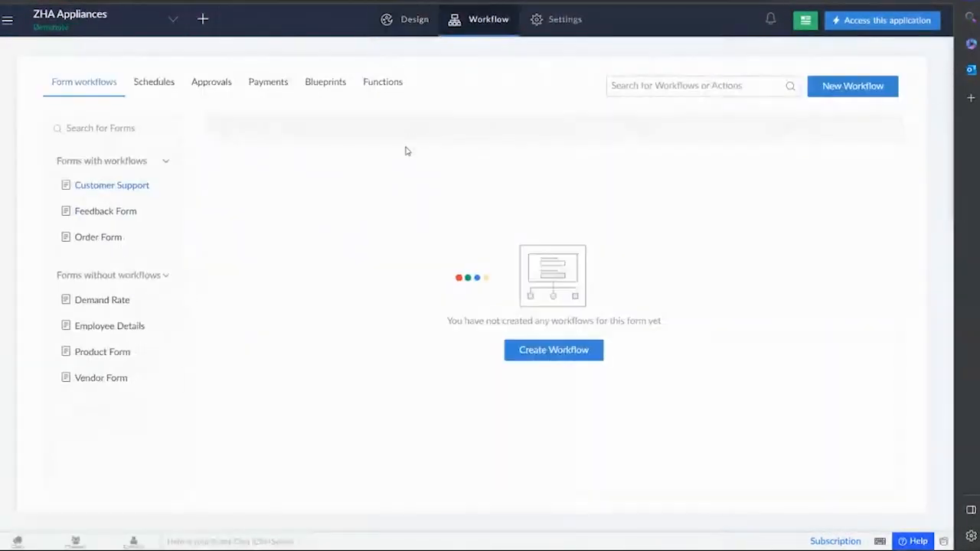
left_click(332, 89)
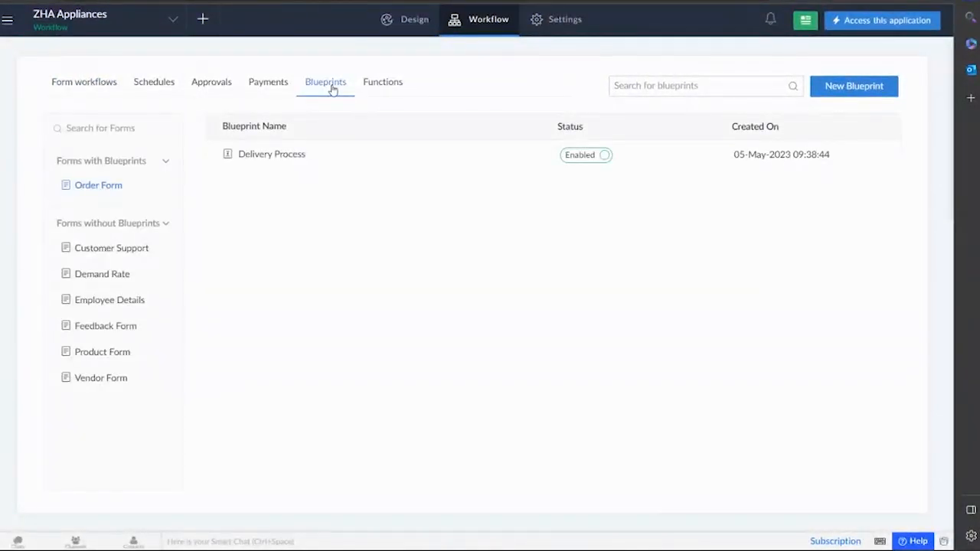
left_click(272, 155)
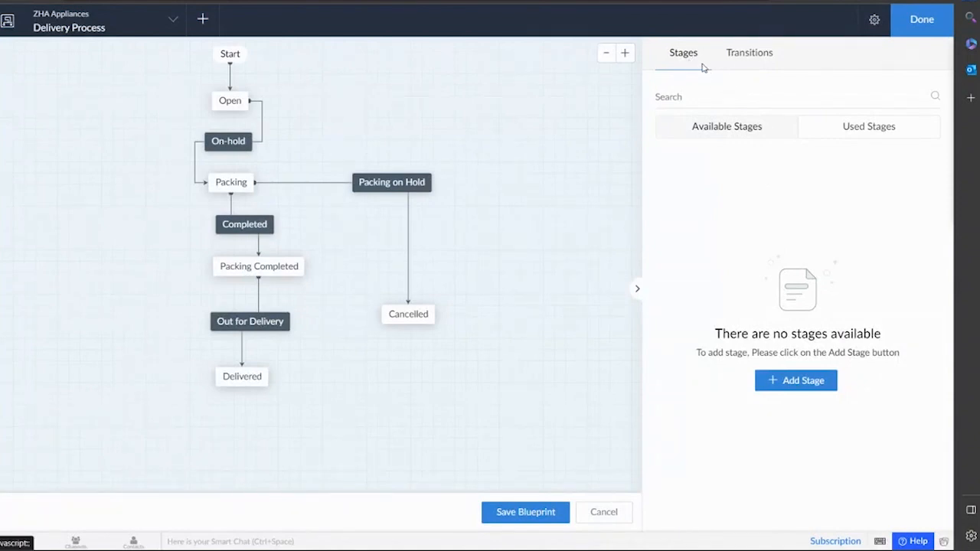
Add a Processing stage and place it at the canvas's upper right.
left_click(801, 381)
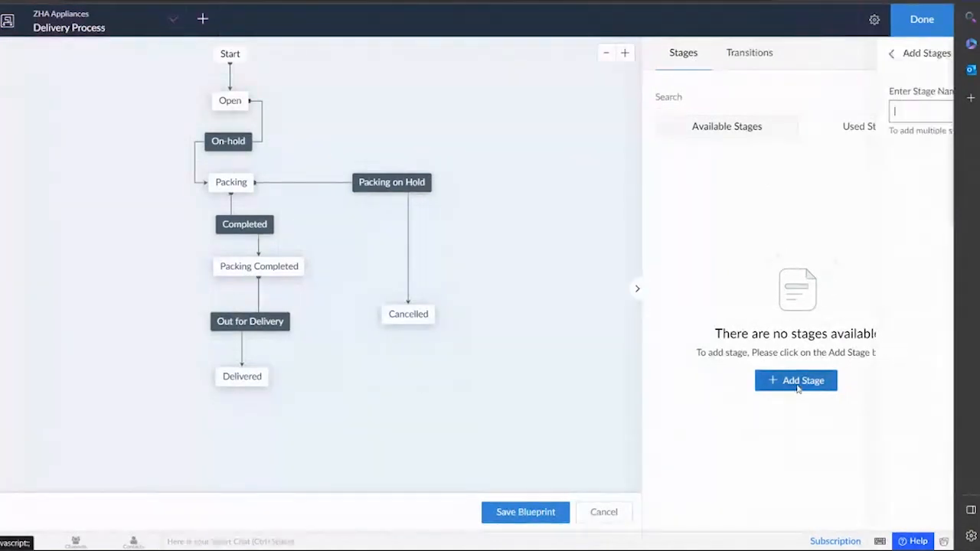
left_click(728, 116)
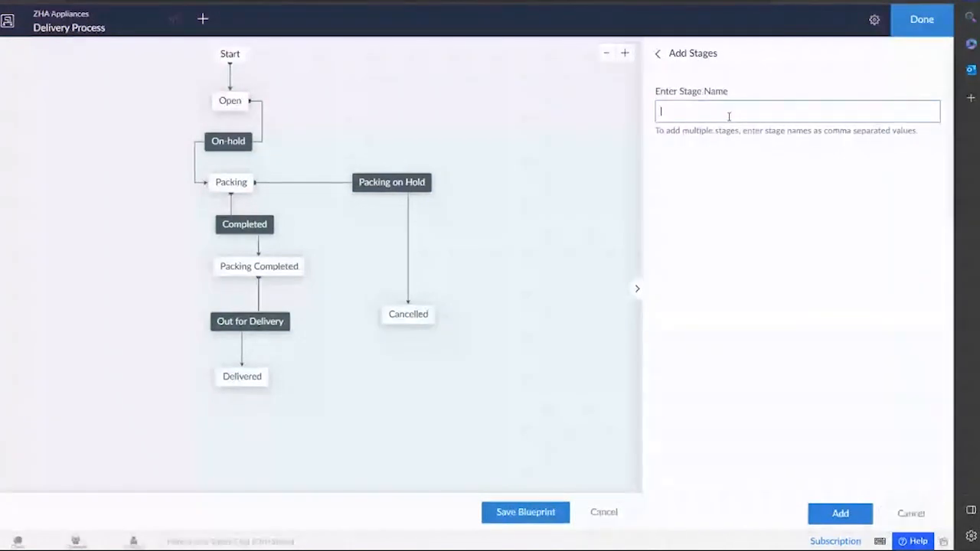
type("S")
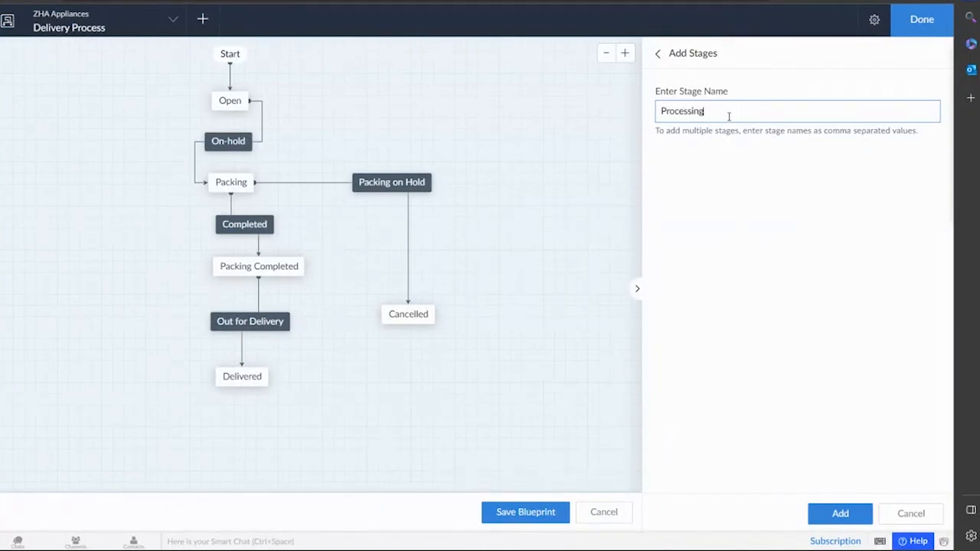
left_click(840, 515)
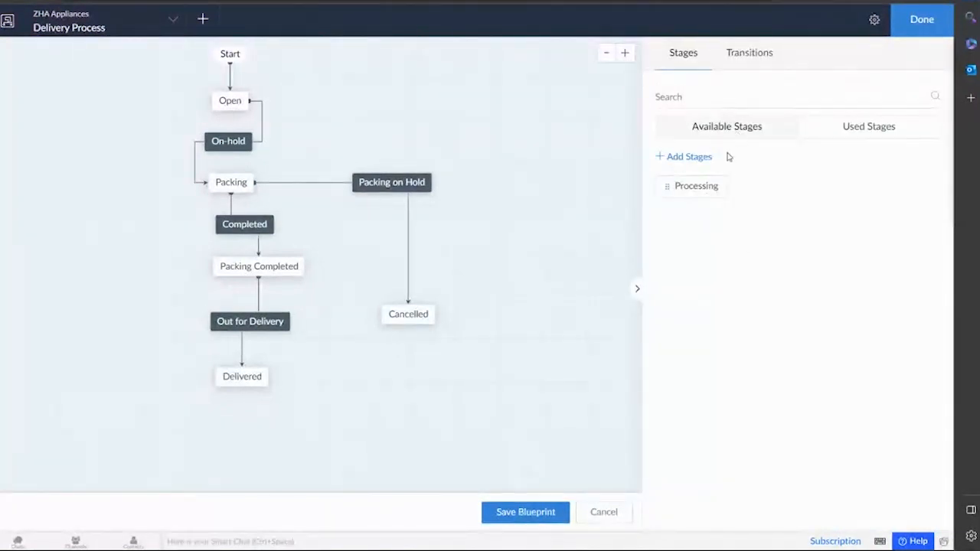
left_click_drag(693, 186, 514, 103)
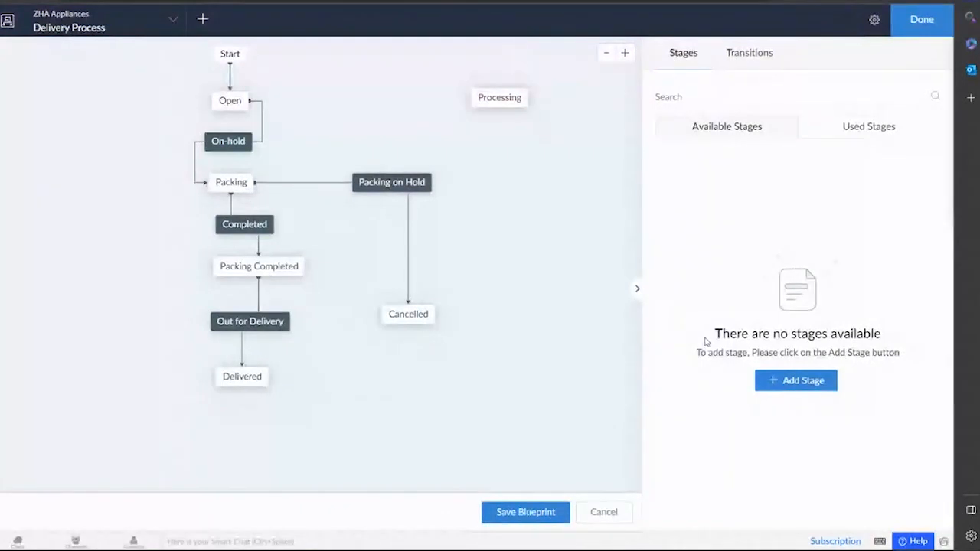
Add a Cancel stage below Processing and draw a connector from Processing to Cancel.
left_click(799, 382)
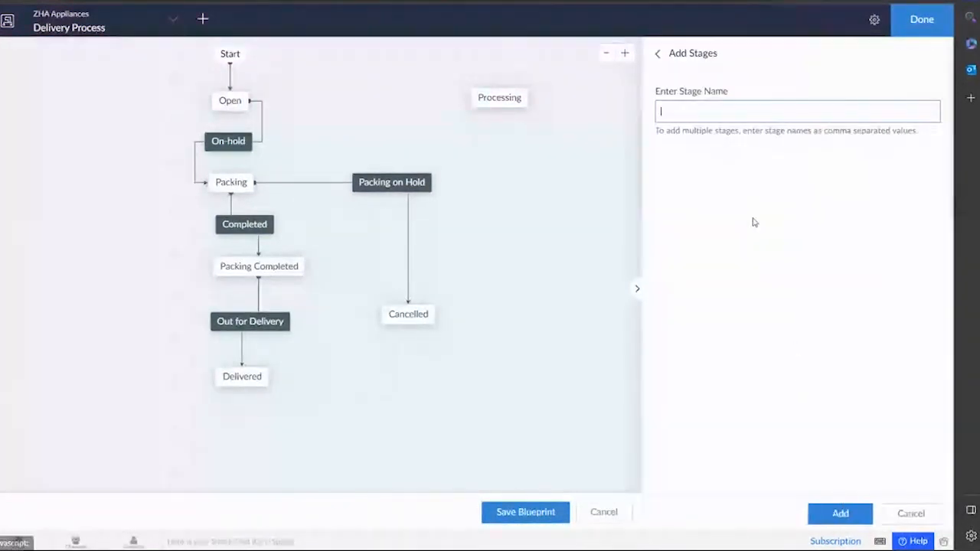
type("C")
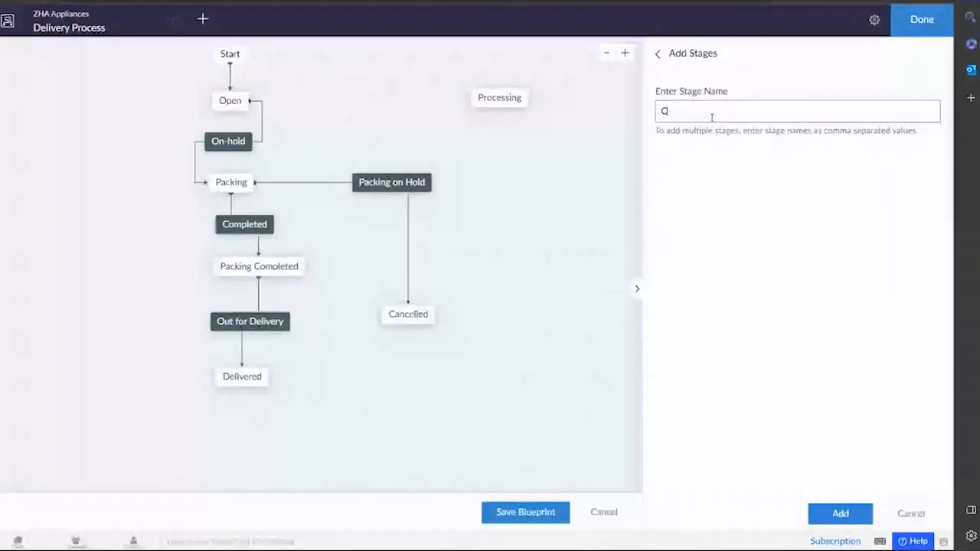
type("ancelled")
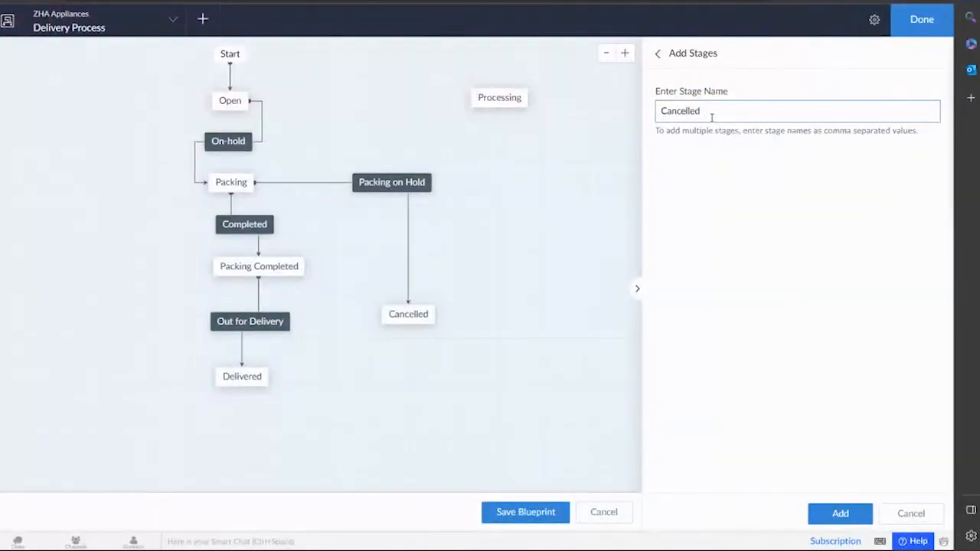
left_click(846, 517)
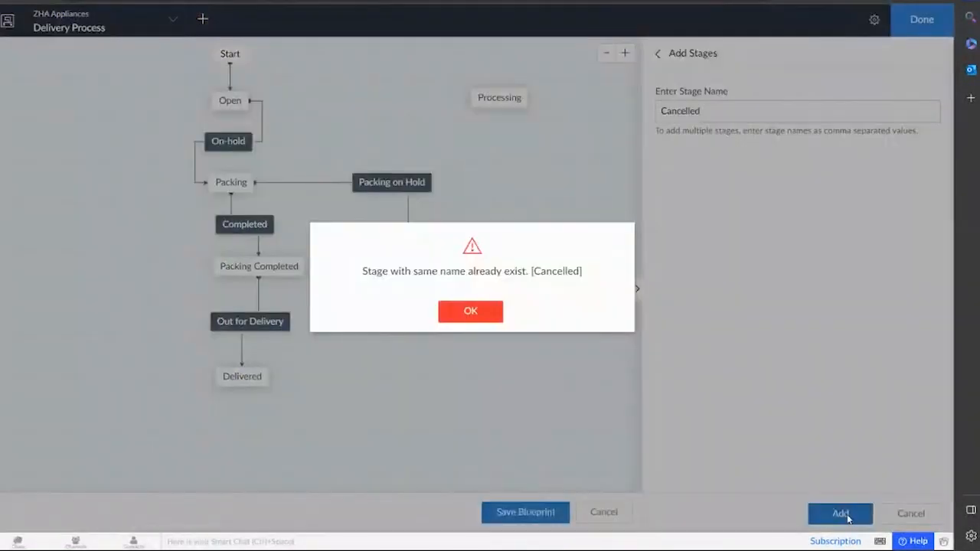
left_click(473, 311)
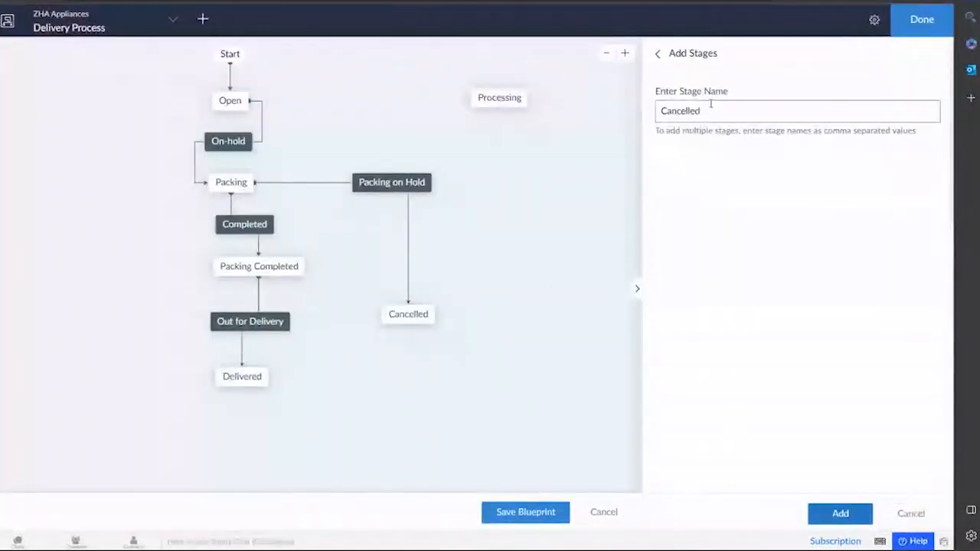
key("BackSpace")
key("BackSpace")
key("BackSpace")
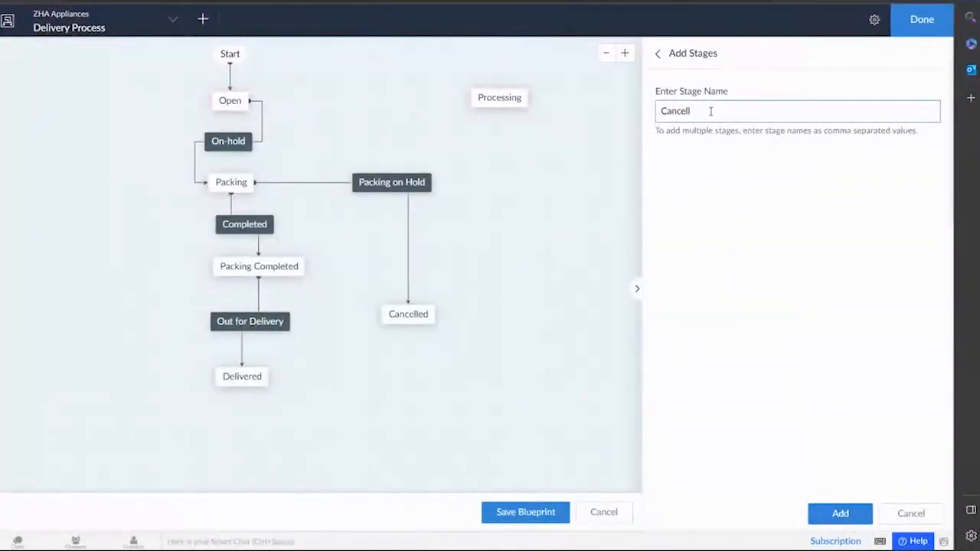
left_click(840, 513)
left_click_drag(688, 185, 499, 160)
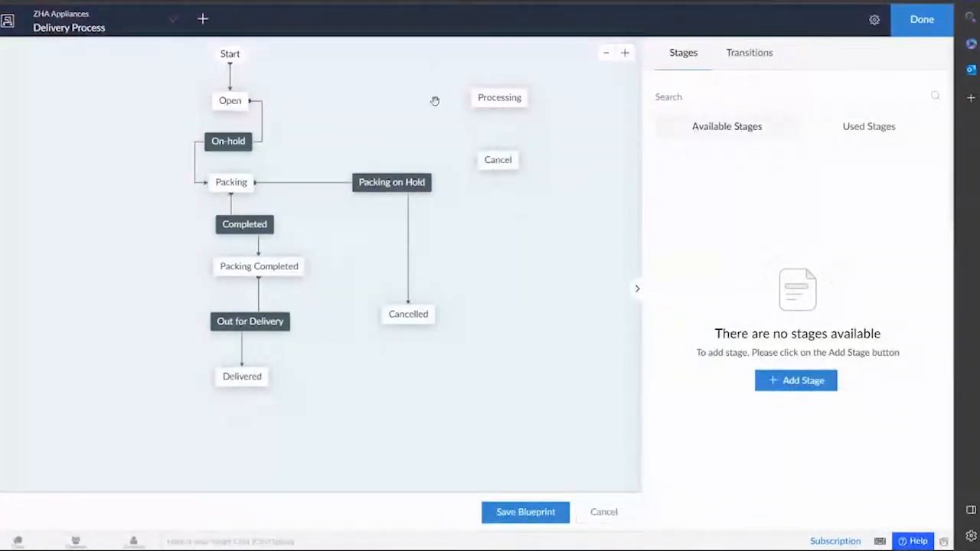
mouse_move(529, 102)
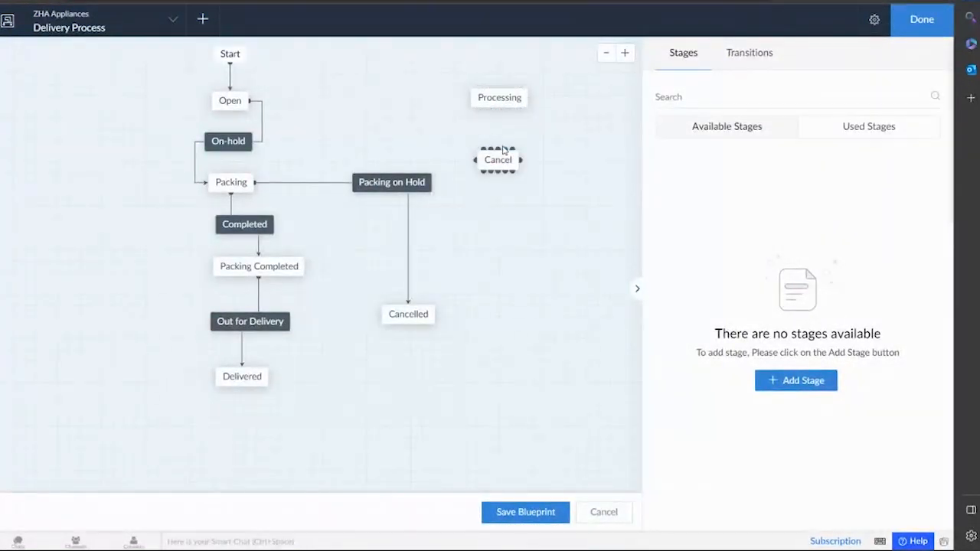
left_click_drag(498, 111, 499, 157)
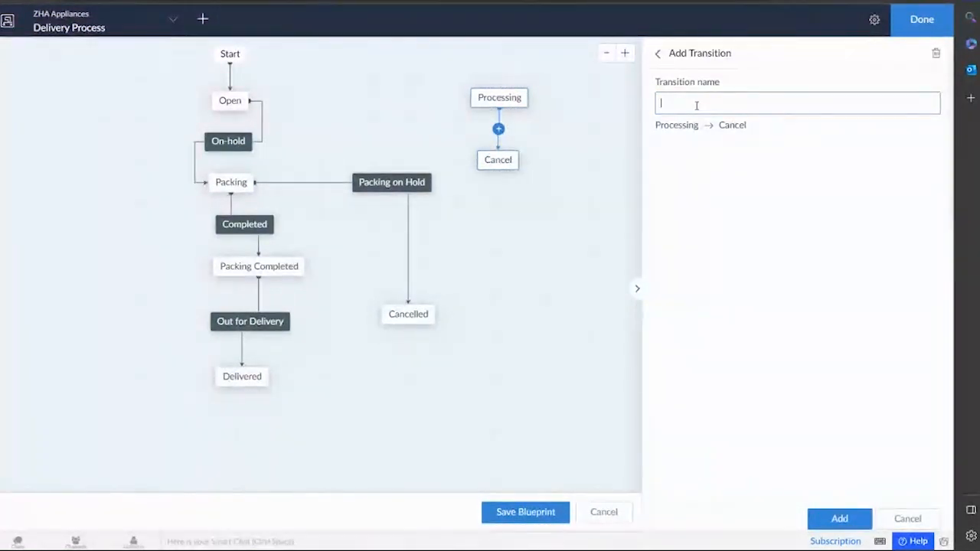
Name the Processing → Cancel transition 'hold' and add it.
type("hol")
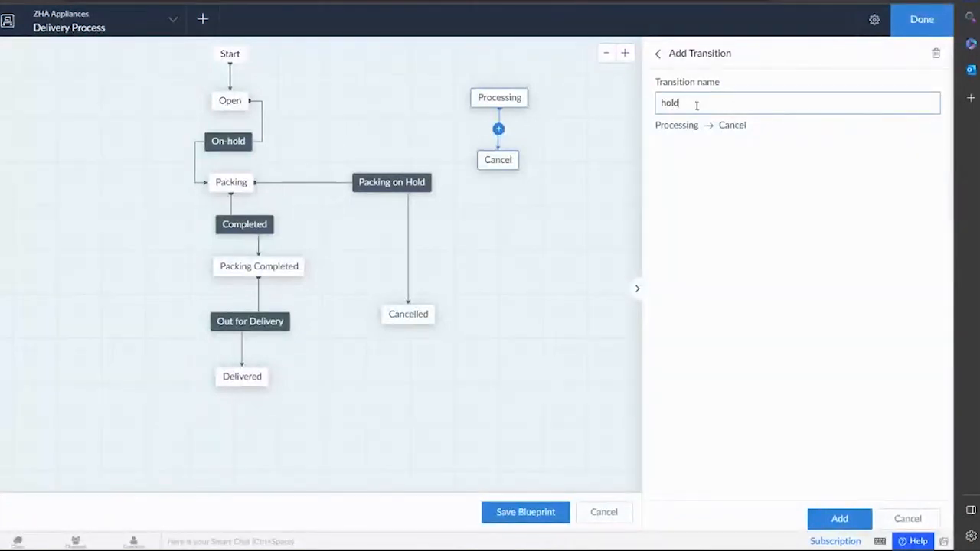
type("d")
left_click(842, 516)
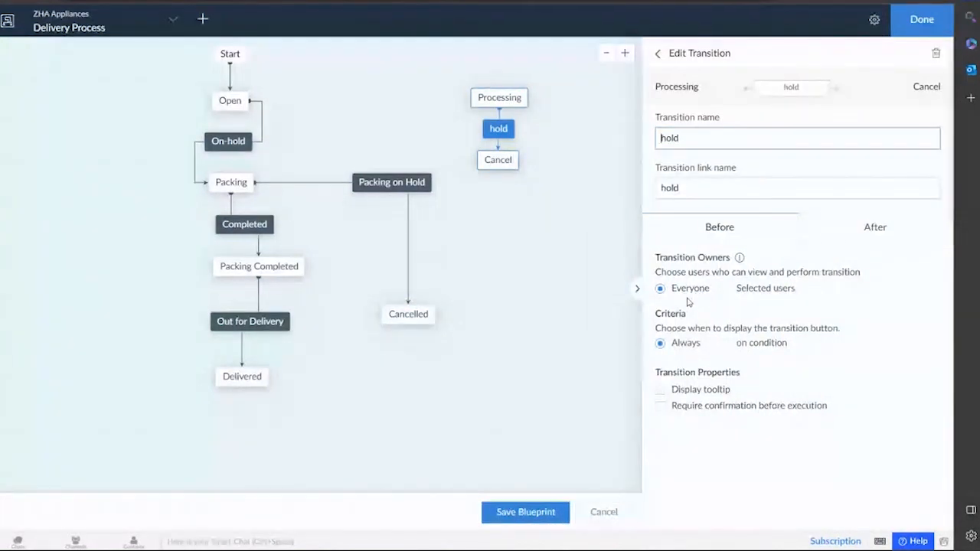
Review the transition's owner and after-transition action options without adding anything.
left_click(737, 294)
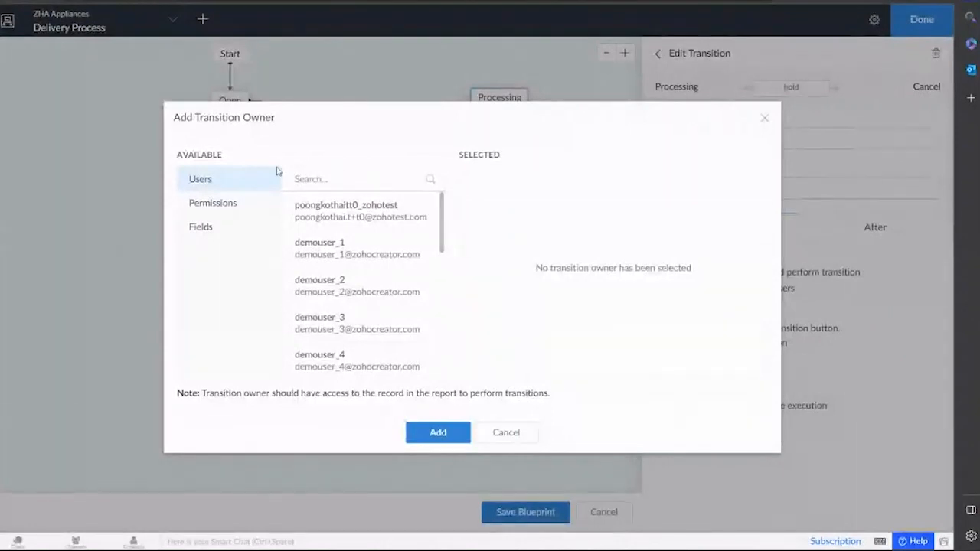
left_click(233, 208)
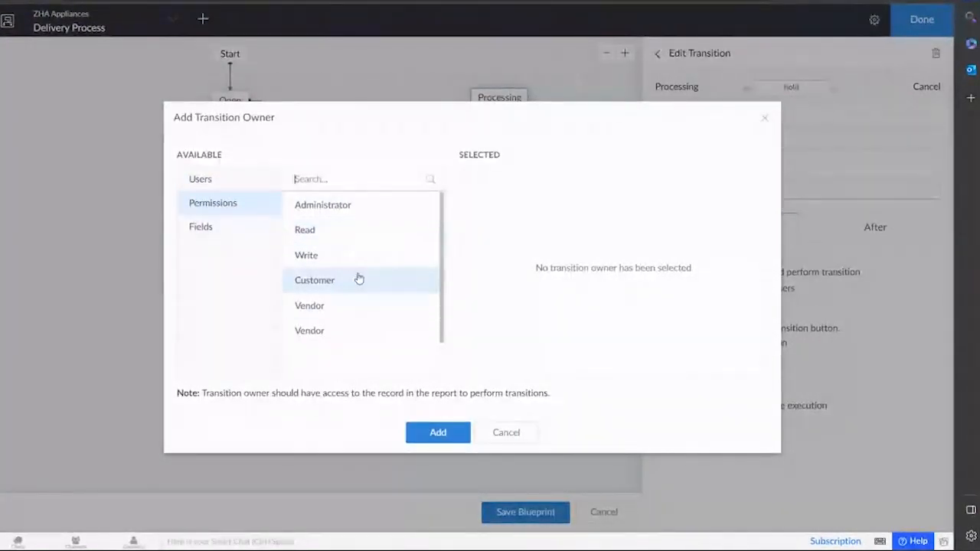
left_click(215, 226)
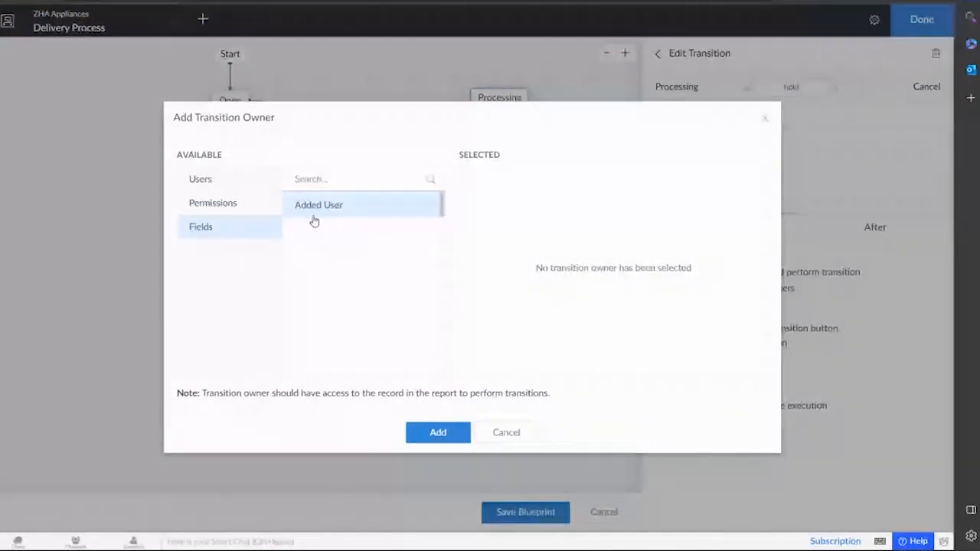
left_click(490, 435)
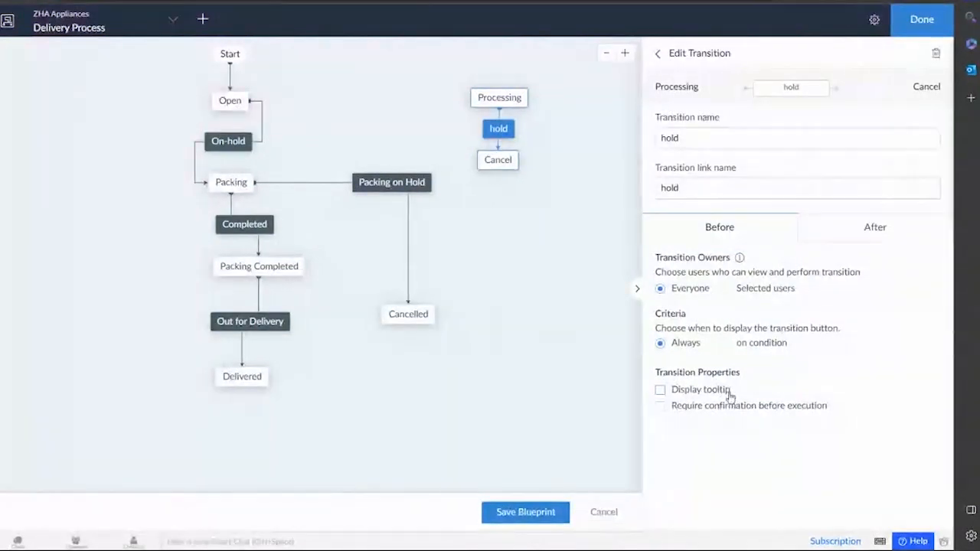
left_click(909, 230)
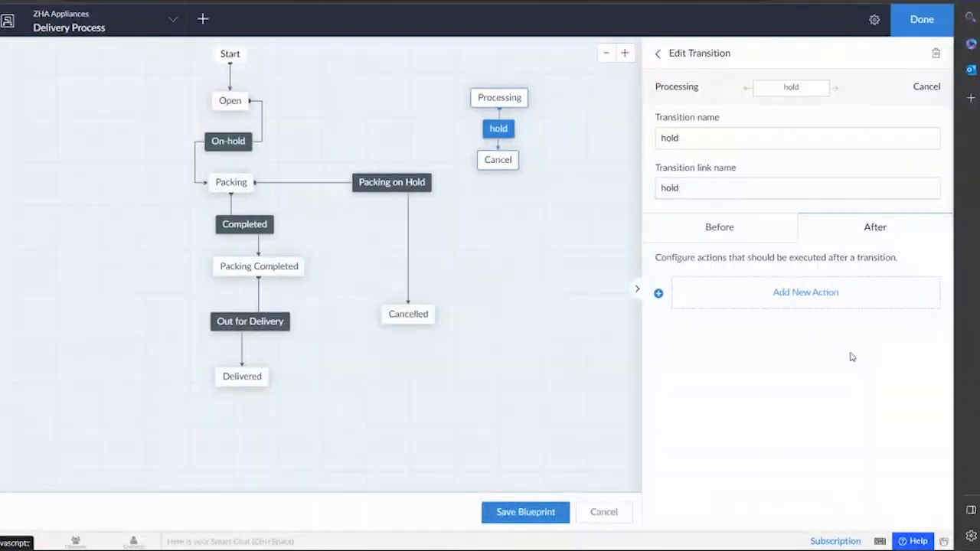
left_click(836, 301)
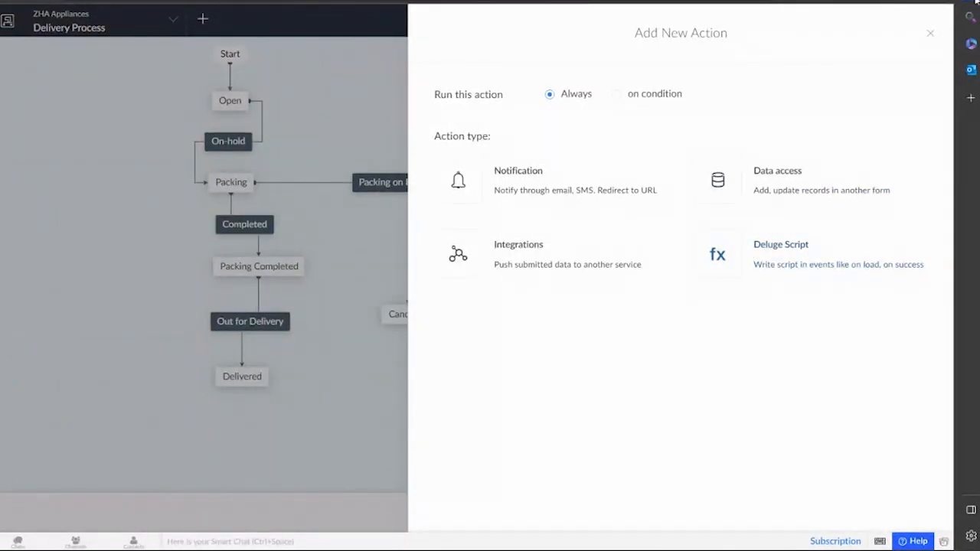
left_click(930, 35)
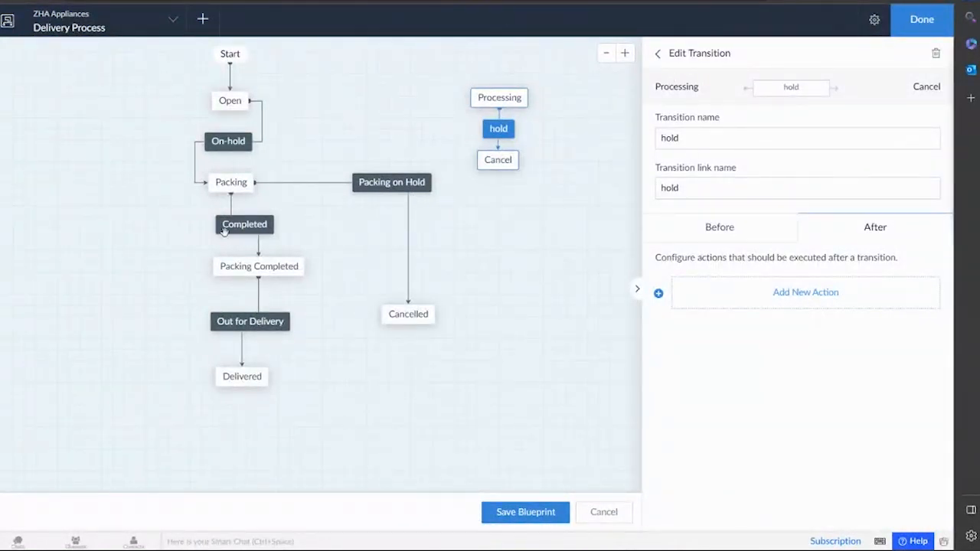
Check the blueprint properties, then exit the editor, discarding unsaved changes.
left_click(874, 19)
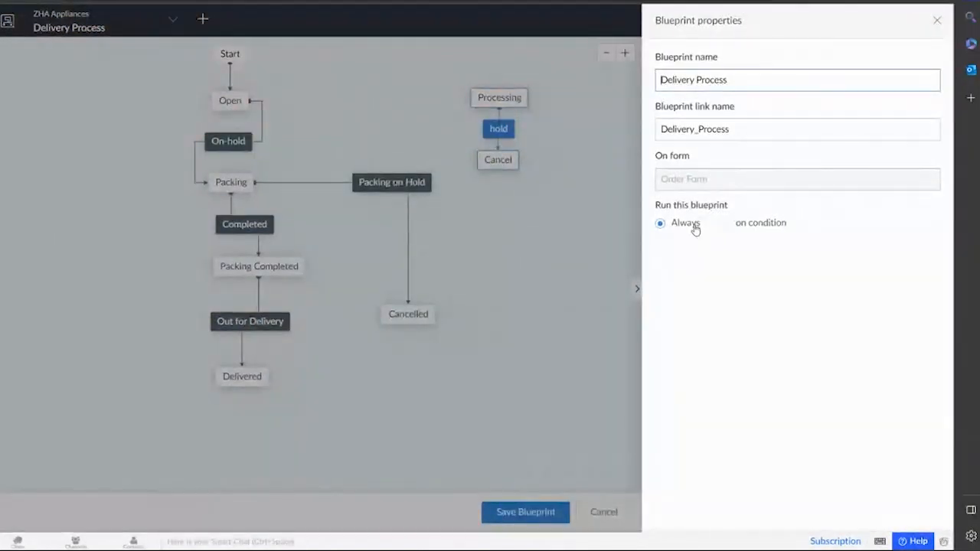
left_click(937, 20)
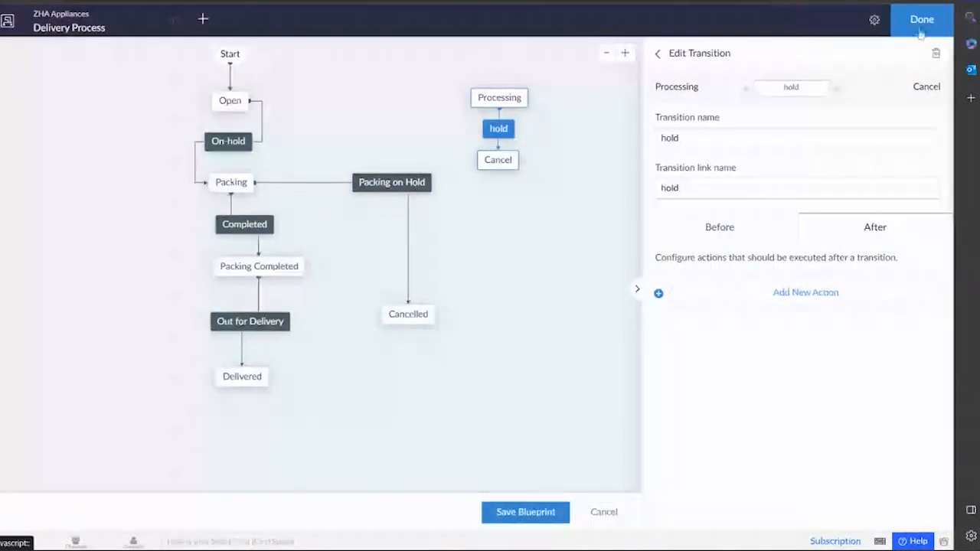
left_click(605, 519)
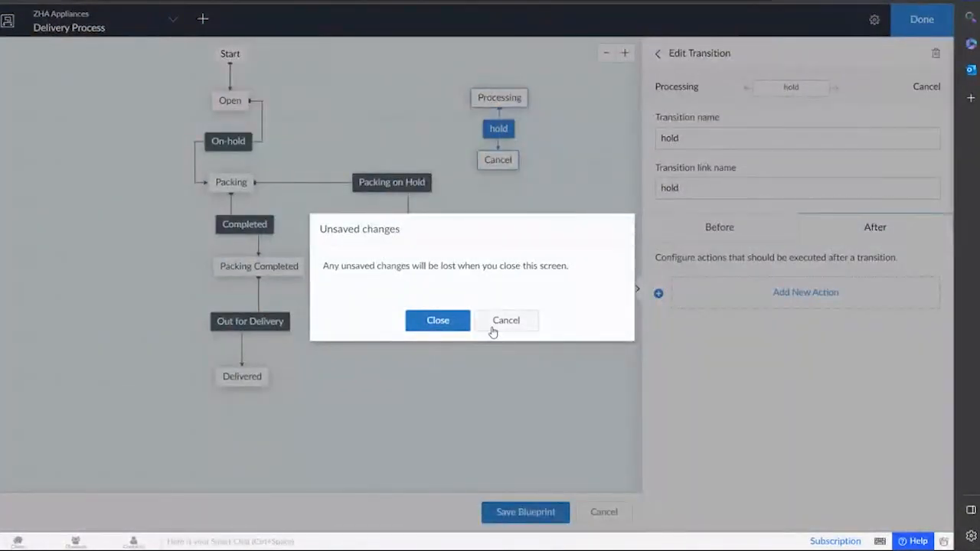
left_click(457, 322)
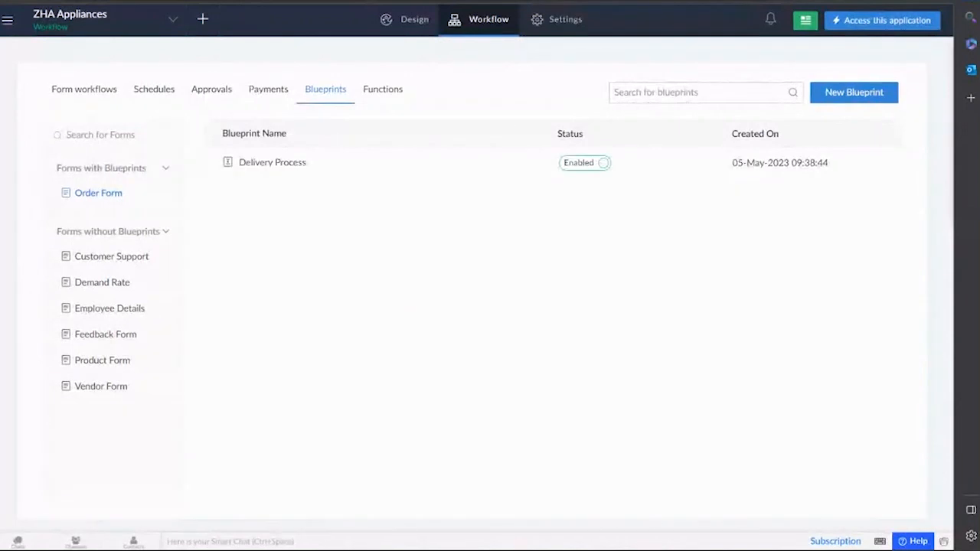
In the live ZHA Appliances app, open All Orders under Orders, glancing at the Order Form on the way.
left_click(206, 2)
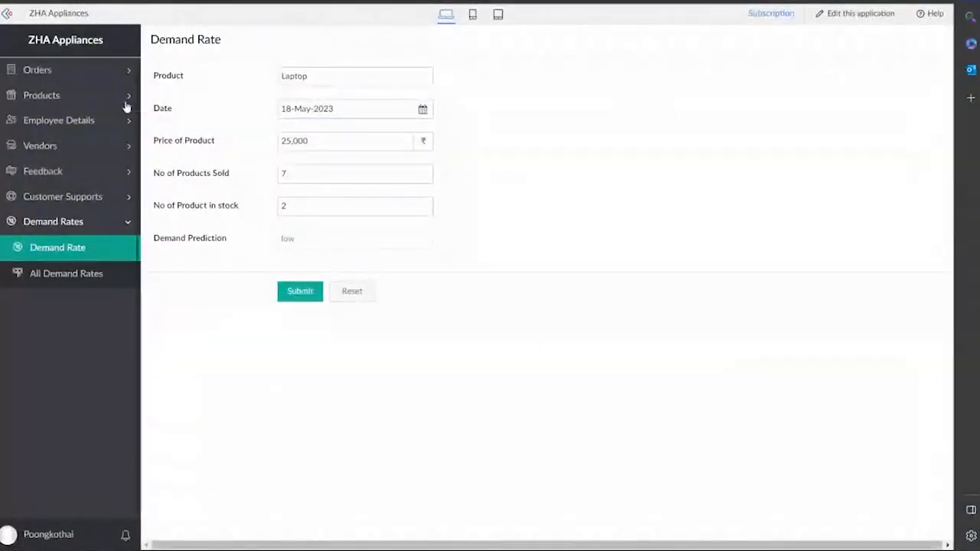
left_click(63, 77)
left_click(78, 121)
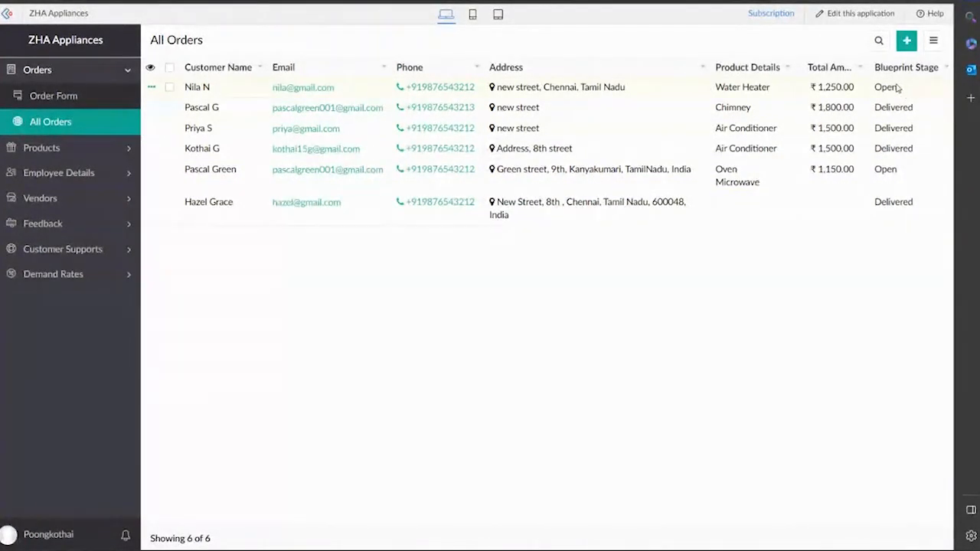
left_click(64, 100)
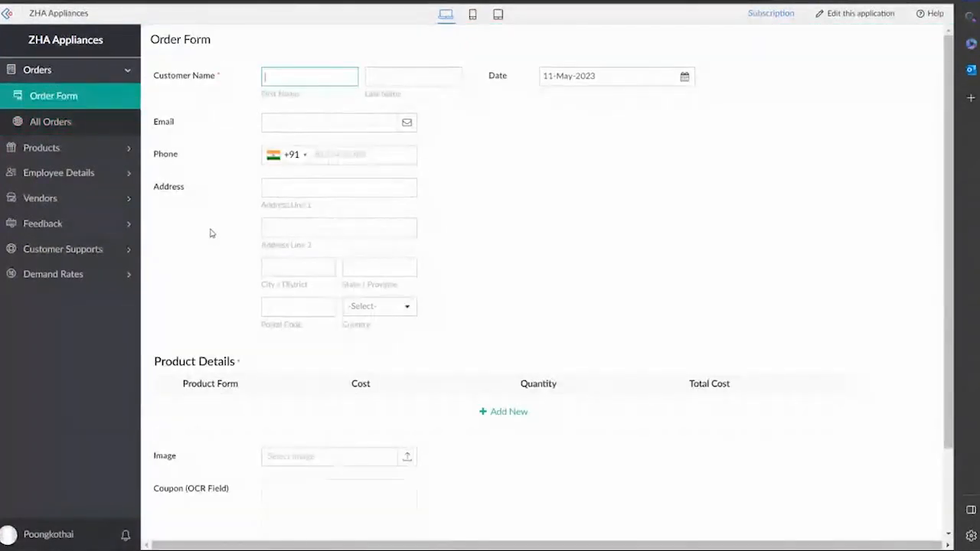
scroll(209, 229, "down", 2)
scroll(229, 108, "up", 1)
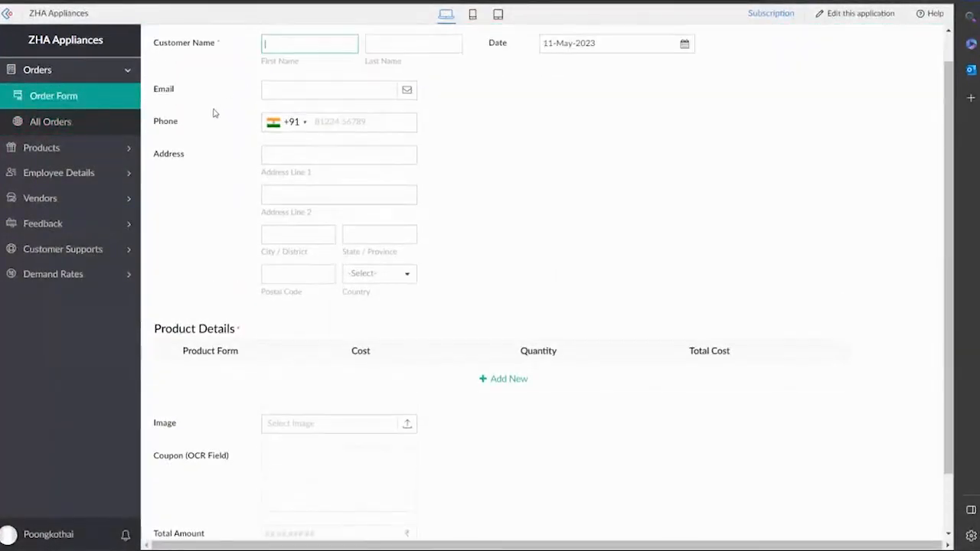
left_click(47, 124)
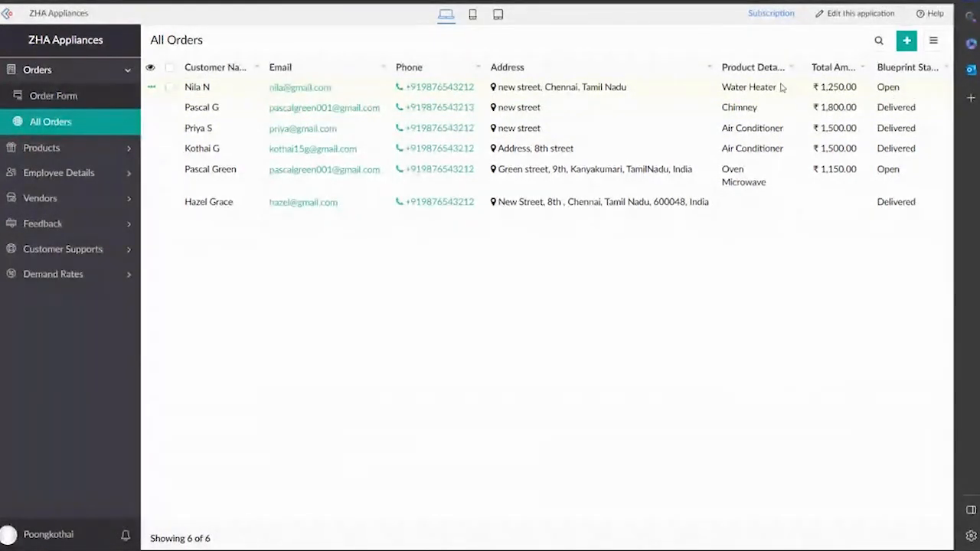
Move the Water Heater order from Open through Packing and Completed to Delivered.
left_click(562, 93)
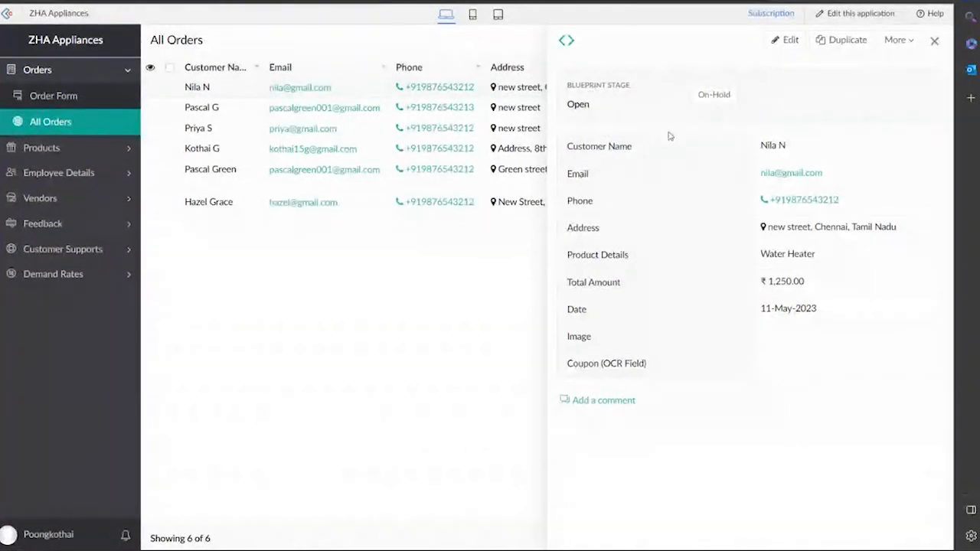
left_click(712, 105)
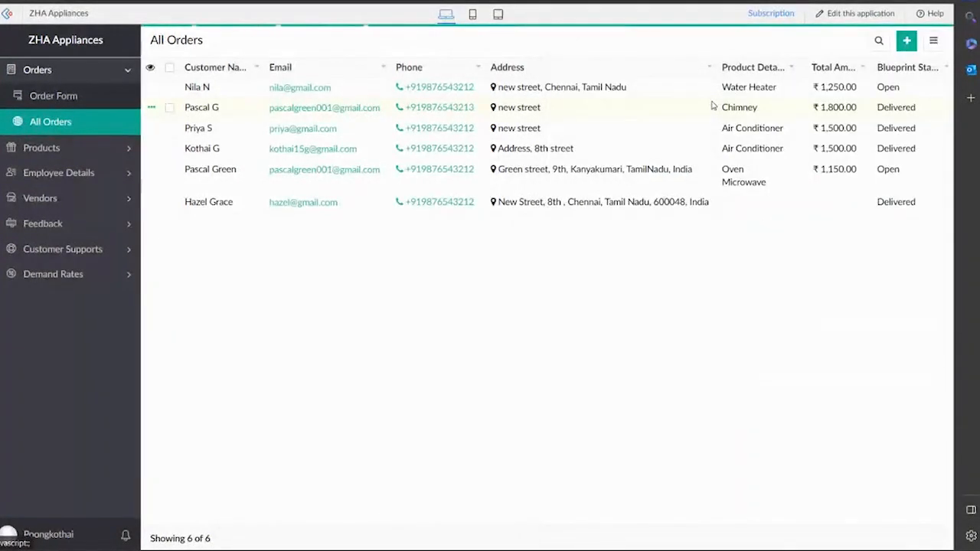
left_click(918, 93)
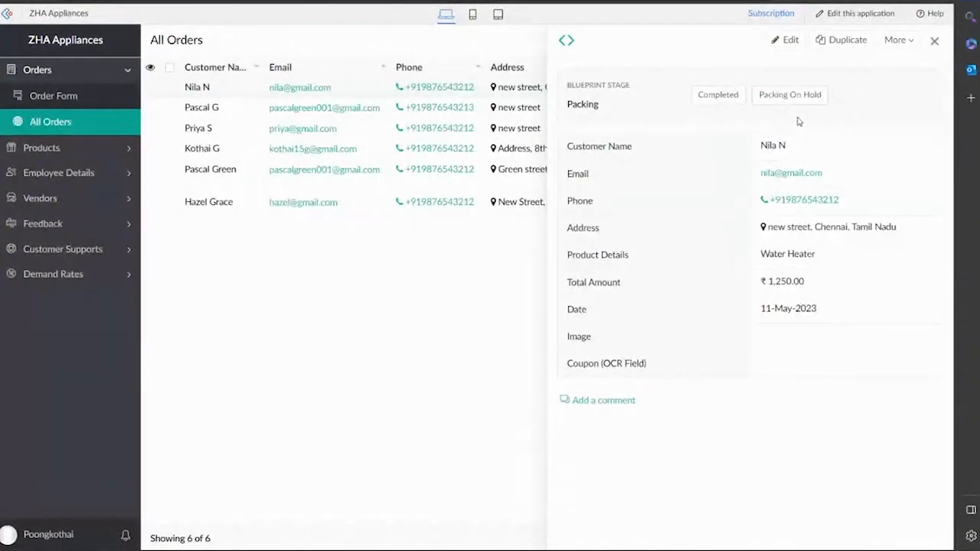
left_click(727, 97)
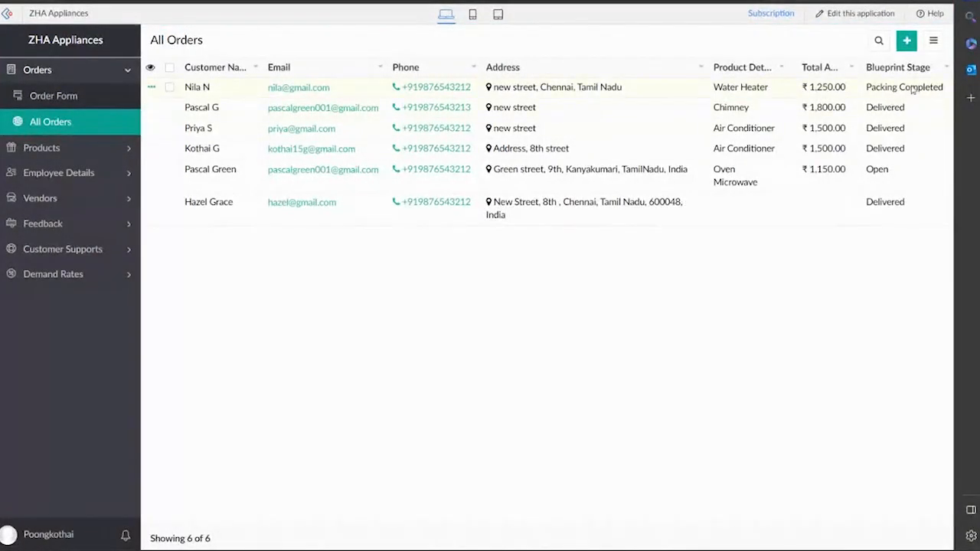
left_click(912, 90)
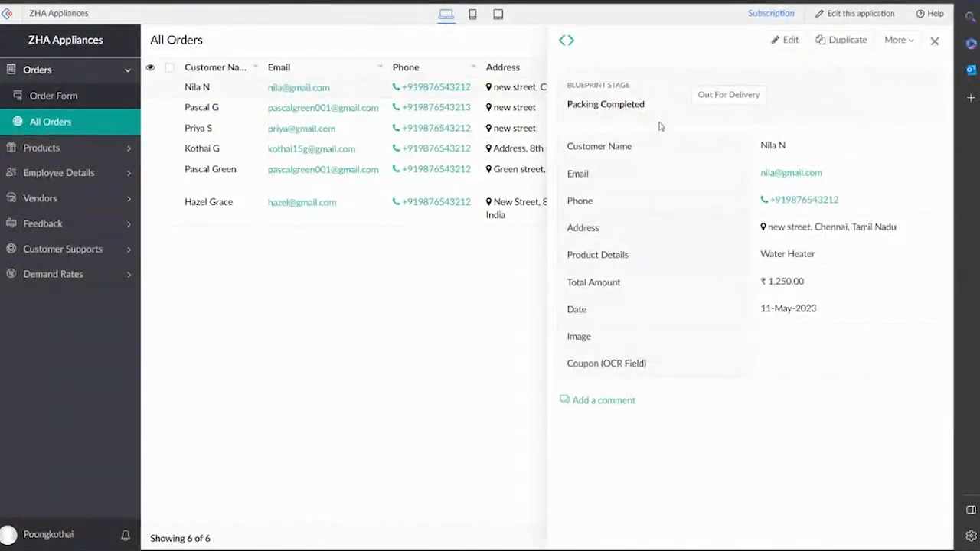
left_click(728, 95)
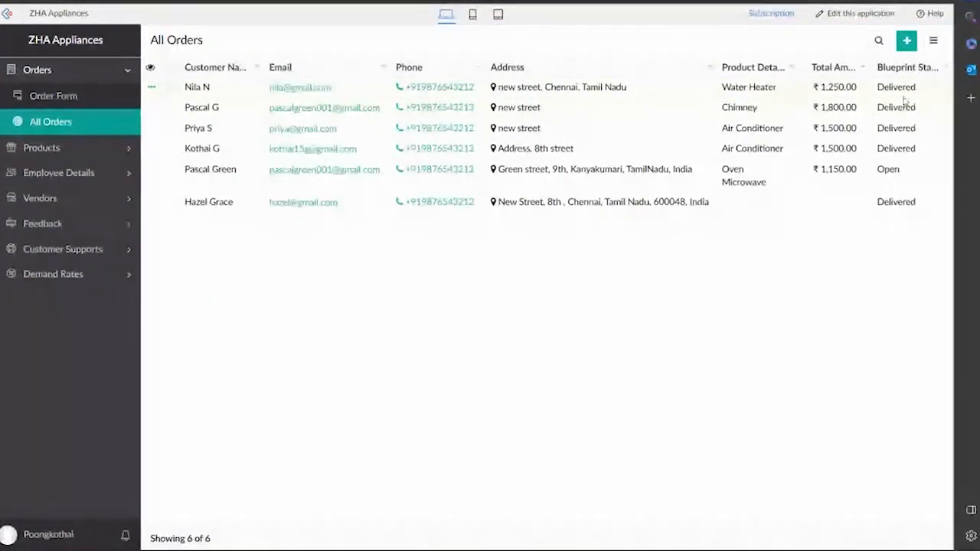
left_click(55, 96)
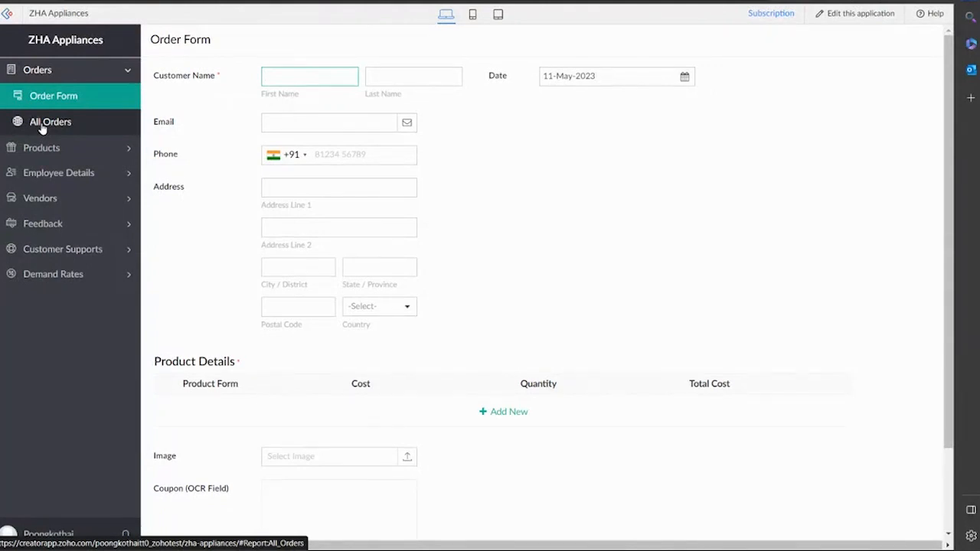
Go through Solutions to the Portal page, which lists the Flower Boutique portal.
left_click(43, 124)
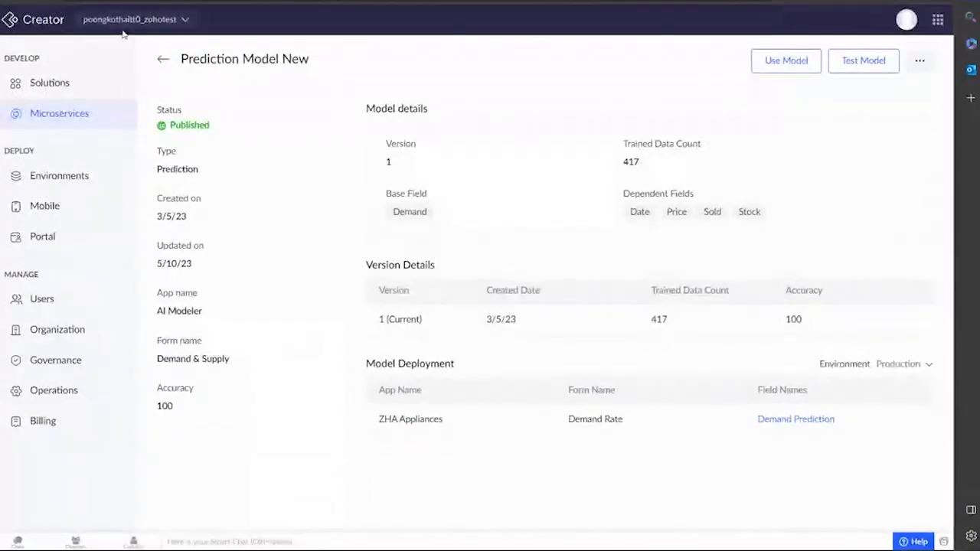
left_click(98, 88)
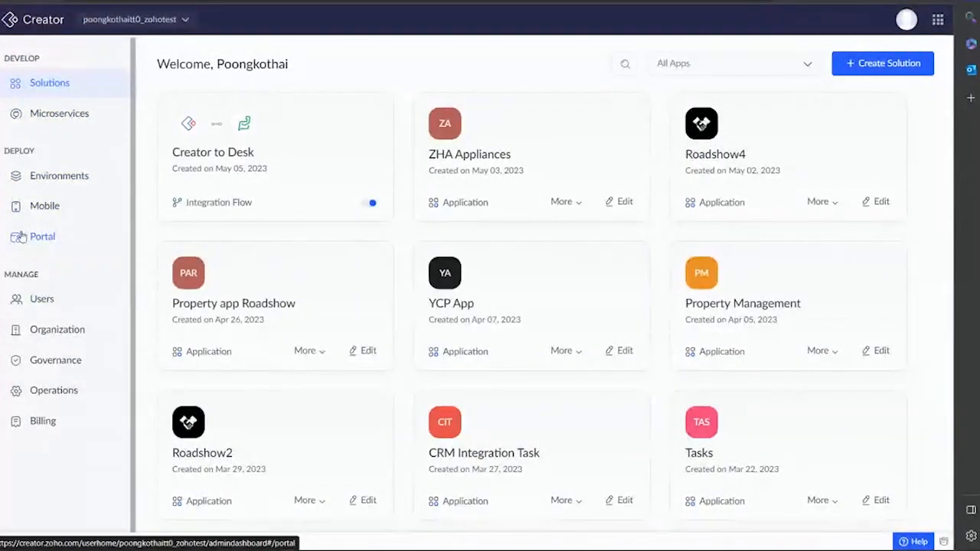
left_click(38, 238)
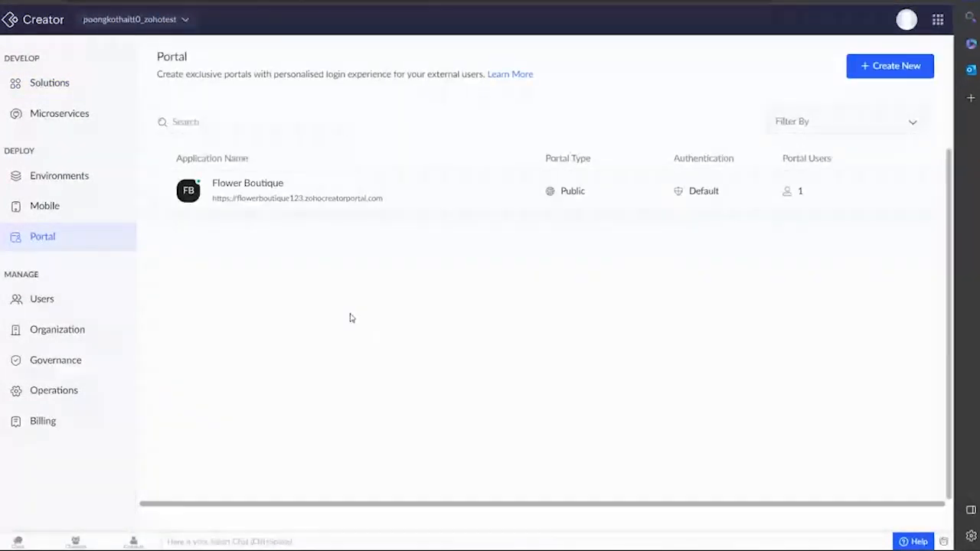
Start a new portal and accept the portal terms of use.
left_click(886, 68)
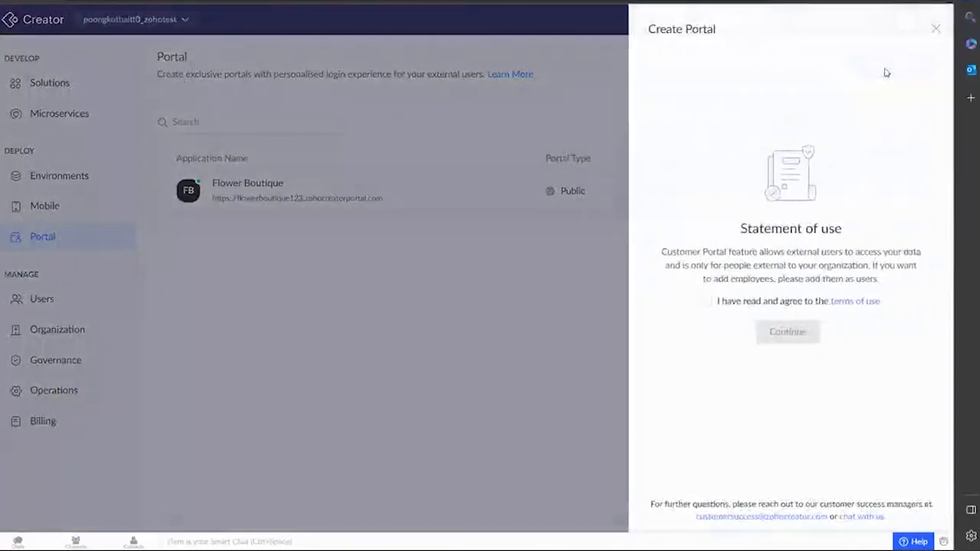
left_click(705, 301)
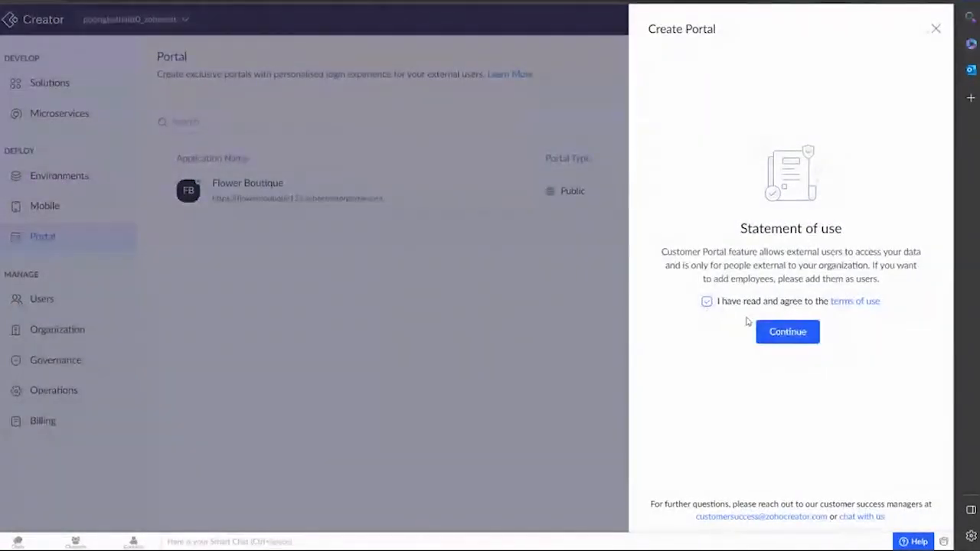
left_click(792, 331)
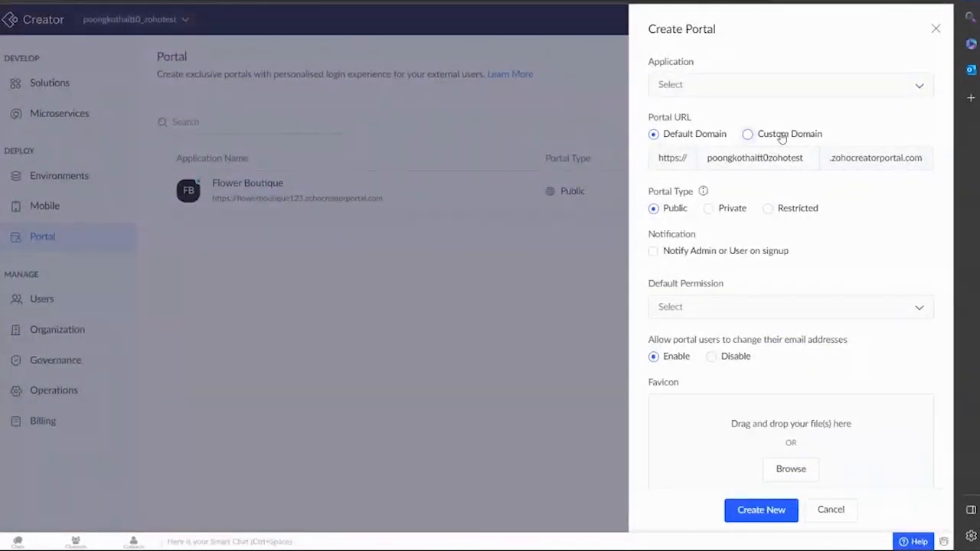
Choose ZHA Appliances as the portal's application and select Custom Domain.
left_click(719, 91)
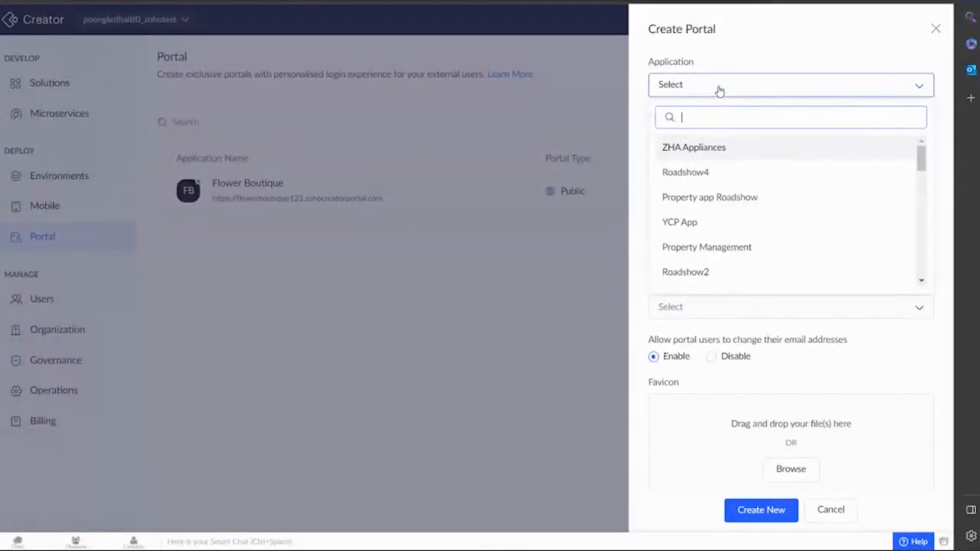
left_click(729, 153)
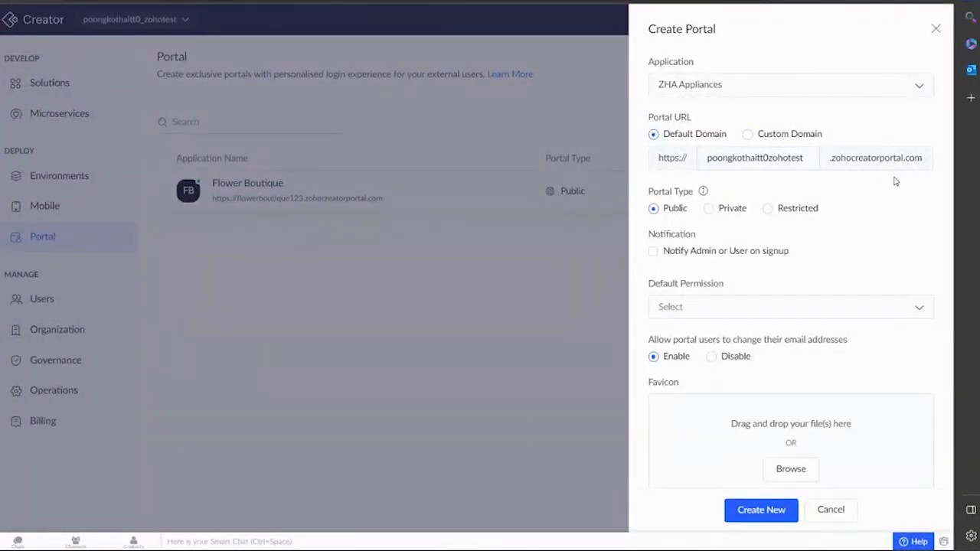
left_click(777, 137)
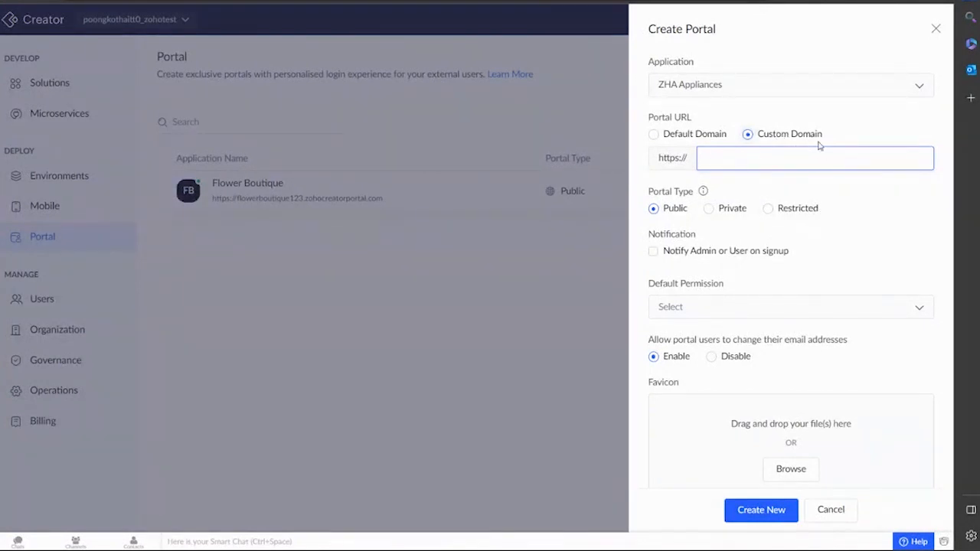
Switch the ZHA Appliances portal to Default Domain and make Vendor the default permission.
left_click(702, 134)
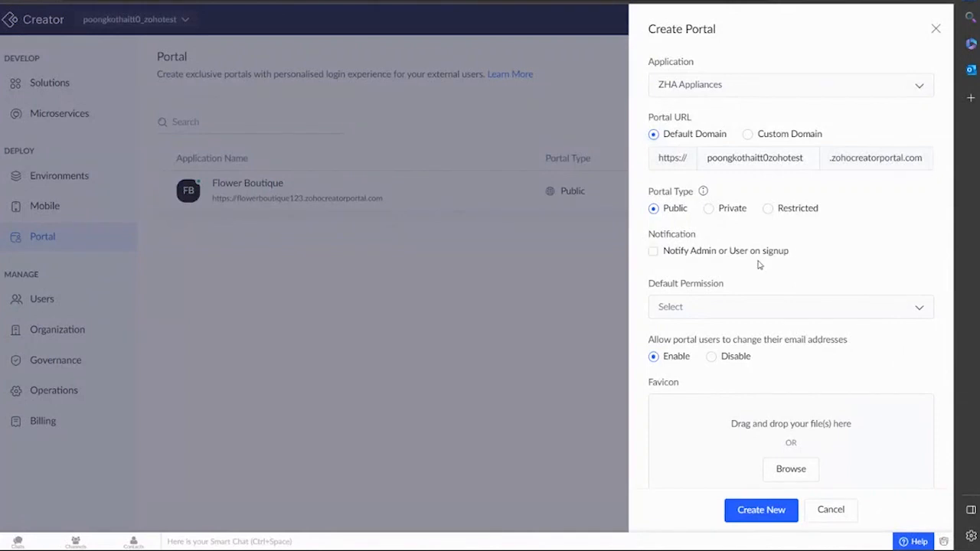
scroll(796, 276, "down", 2)
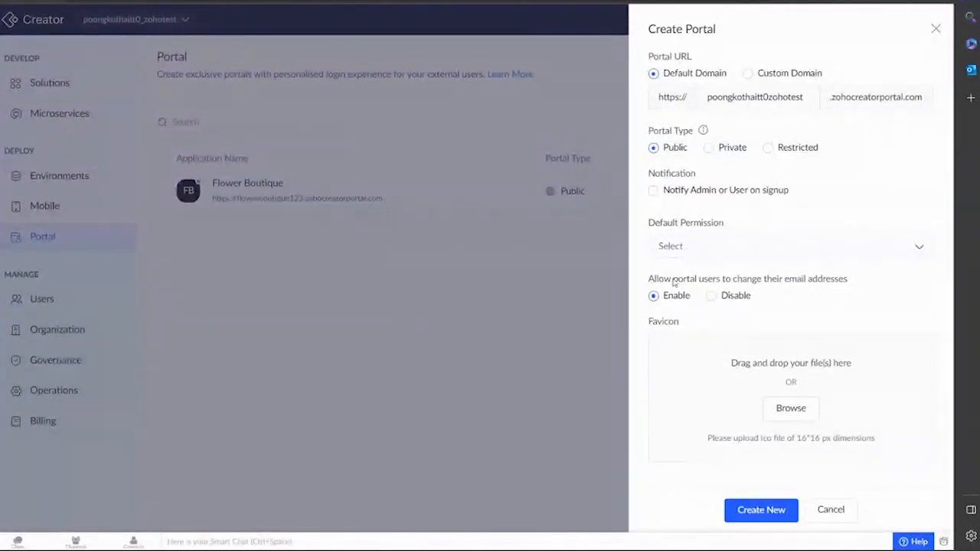
scroll(739, 225, "up", 2)
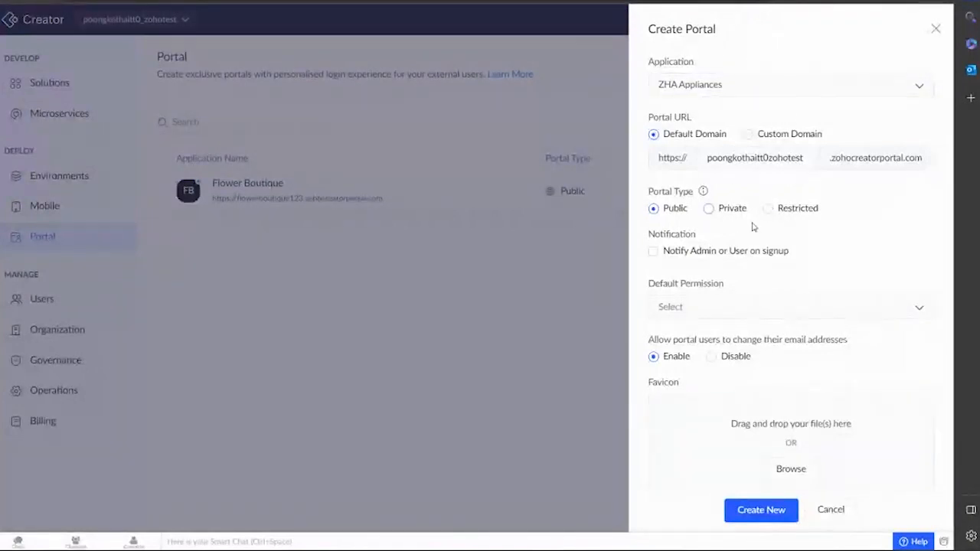
scroll(758, 230, "down", 2)
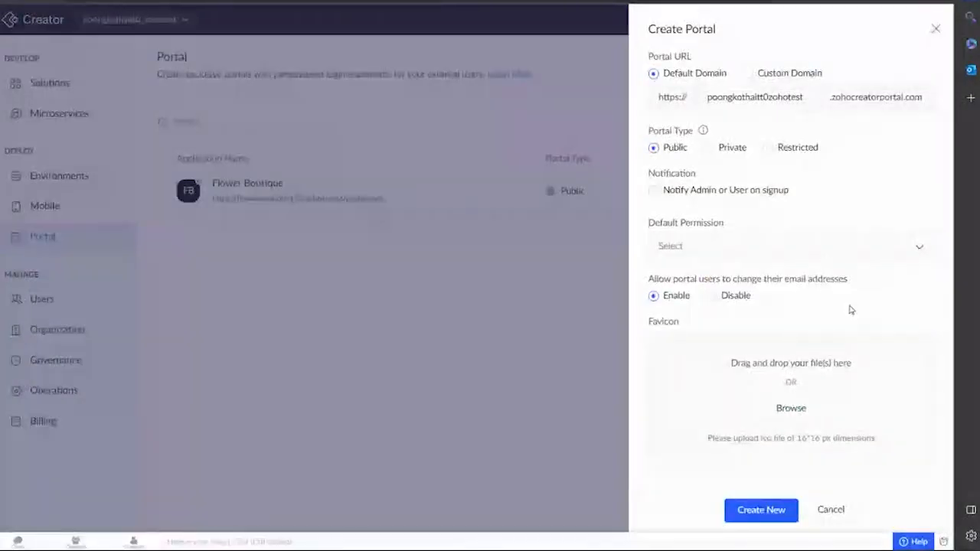
left_click(809, 246)
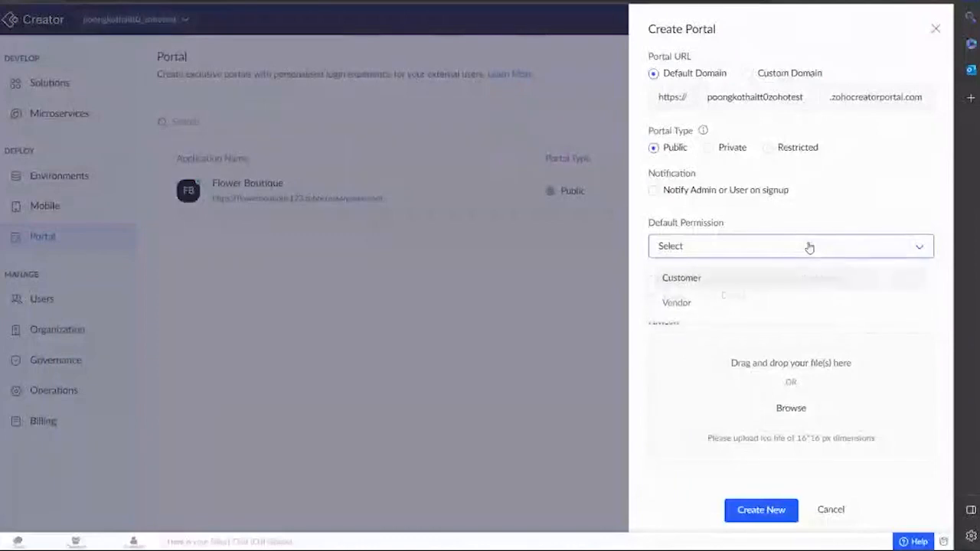
left_click(753, 310)
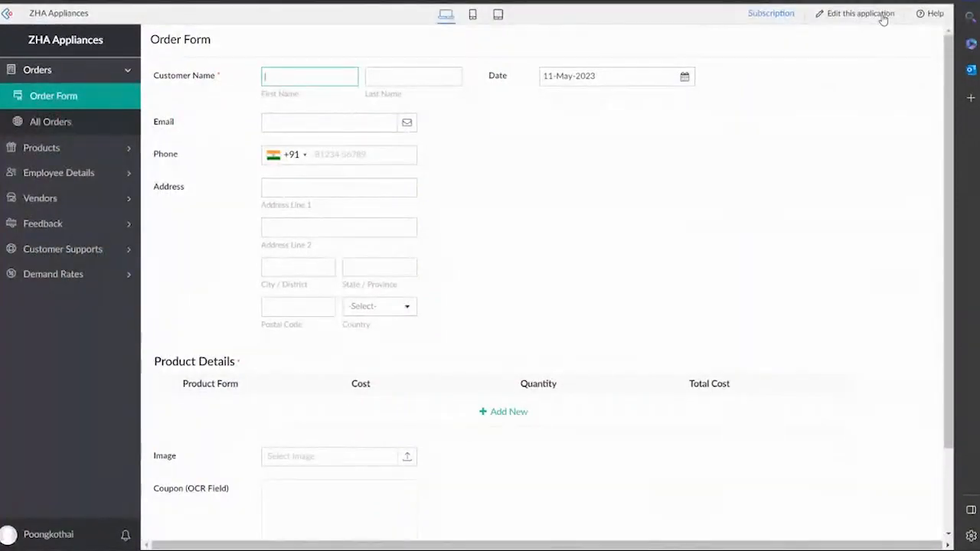
In the app's Settings, go to Portal User Permissions and start a new permission set.
left_click(882, 19)
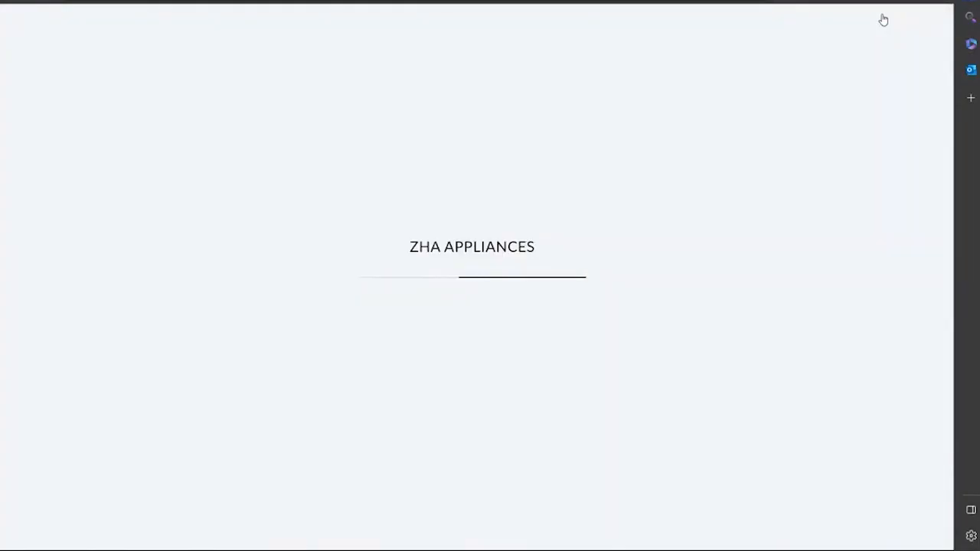
left_click(554, 21)
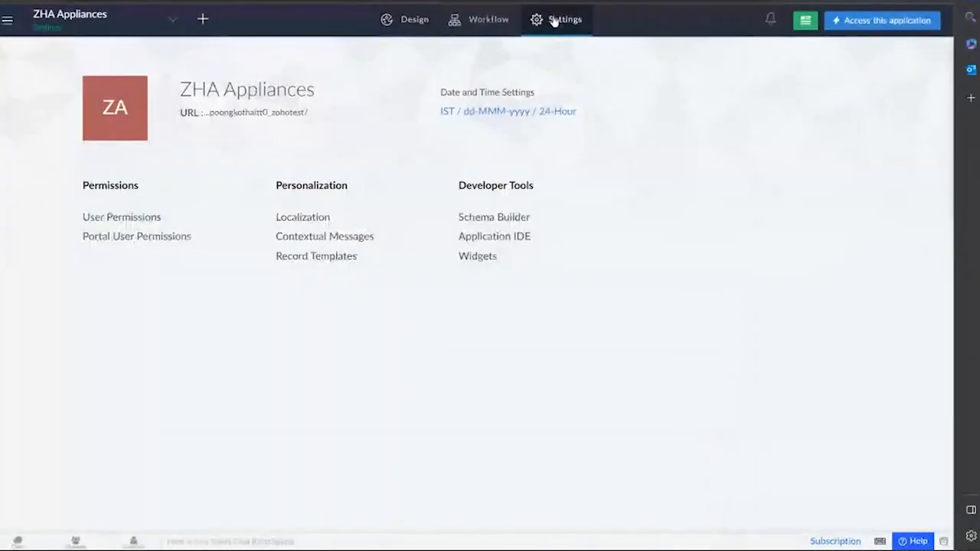
left_click(122, 239)
left_click(911, 167)
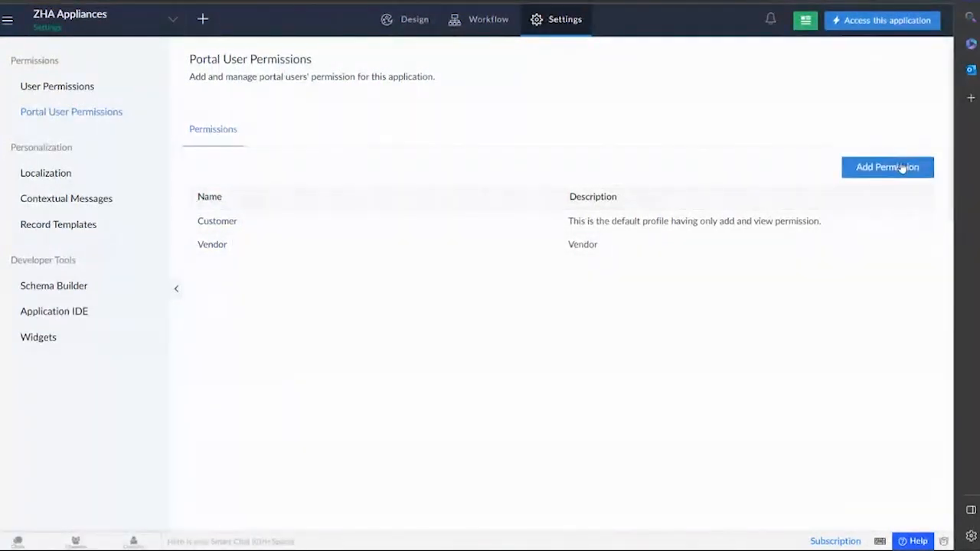
left_click(901, 167)
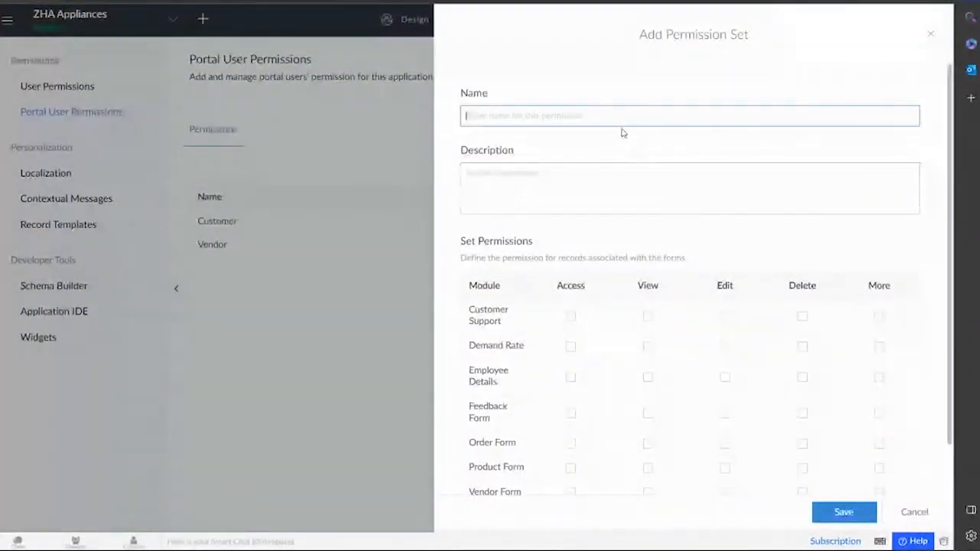
Name the new permission set Manager and copy Manager into its description.
left_click(494, 118)
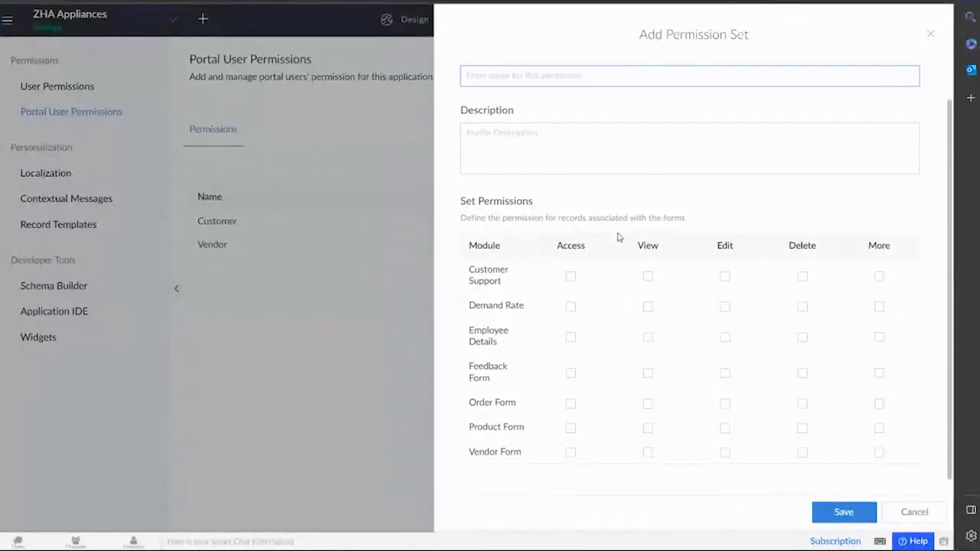
scroll(617, 238, "down", 1)
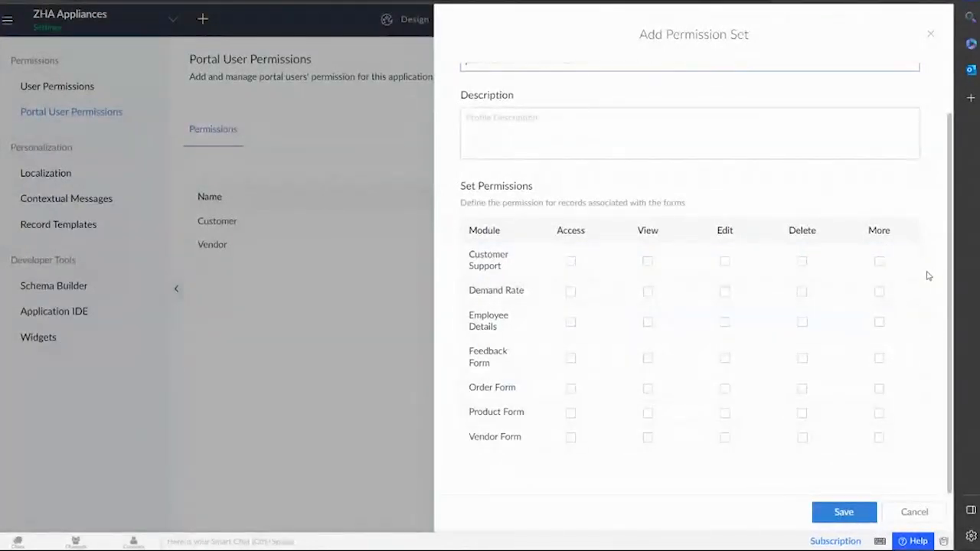
scroll(531, 144, "up", 1)
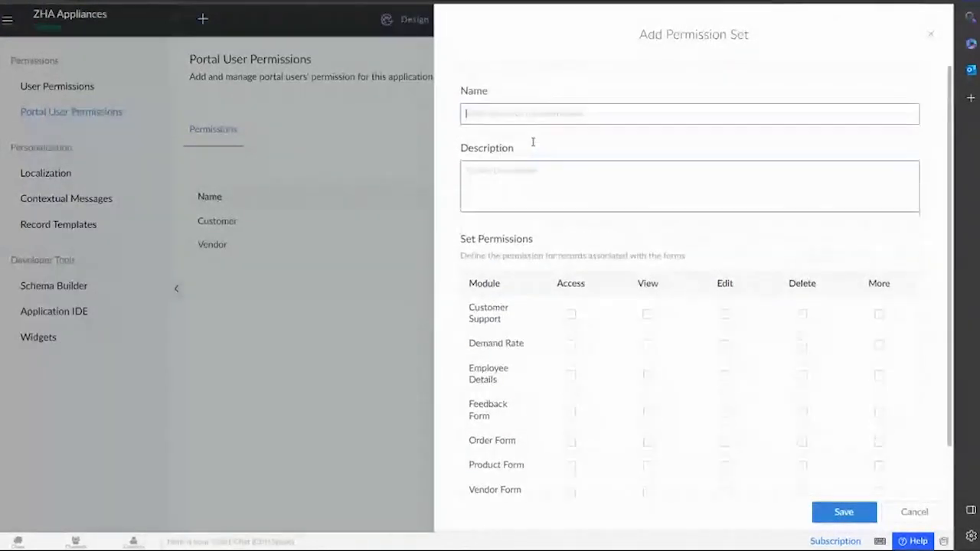
scroll(557, 279, "down", 1)
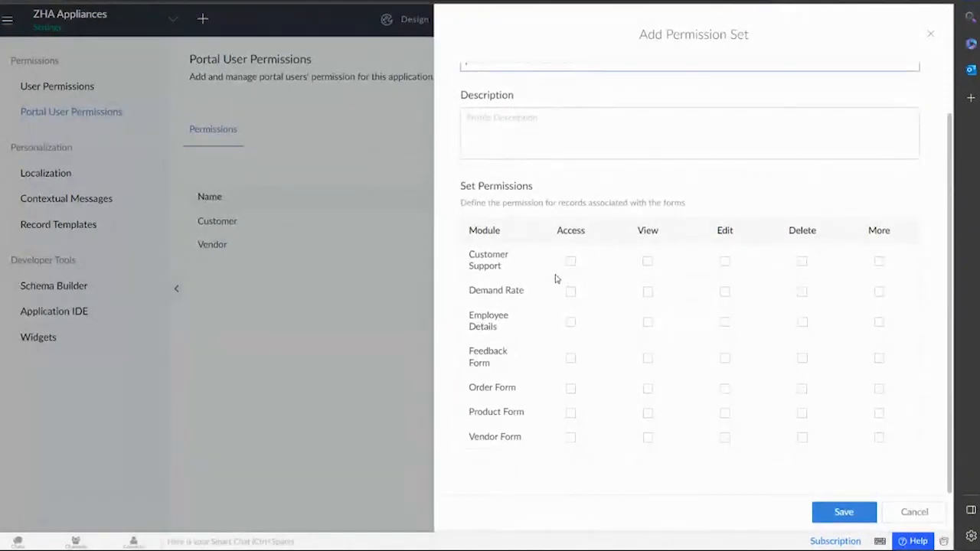
scroll(557, 280, "up", 1)
left_click(499, 107)
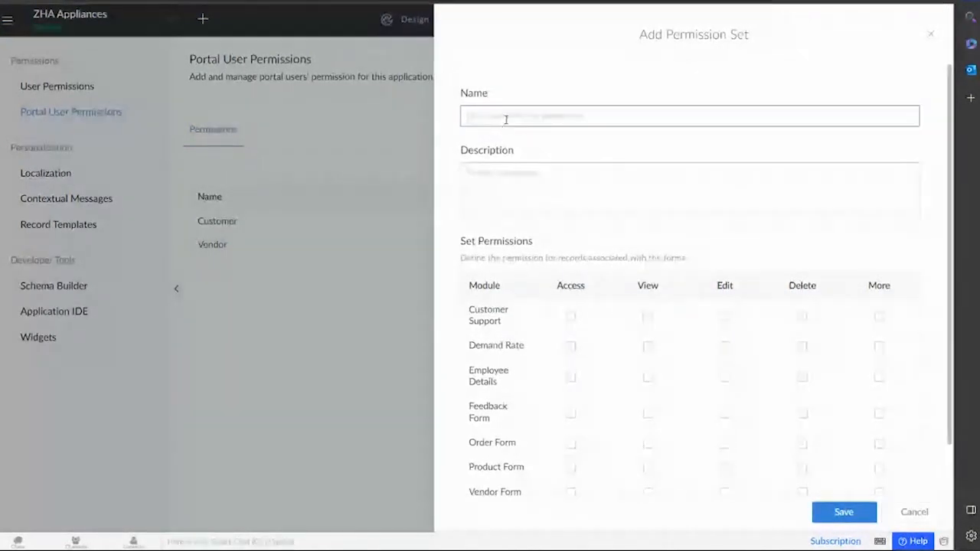
type("Manager")
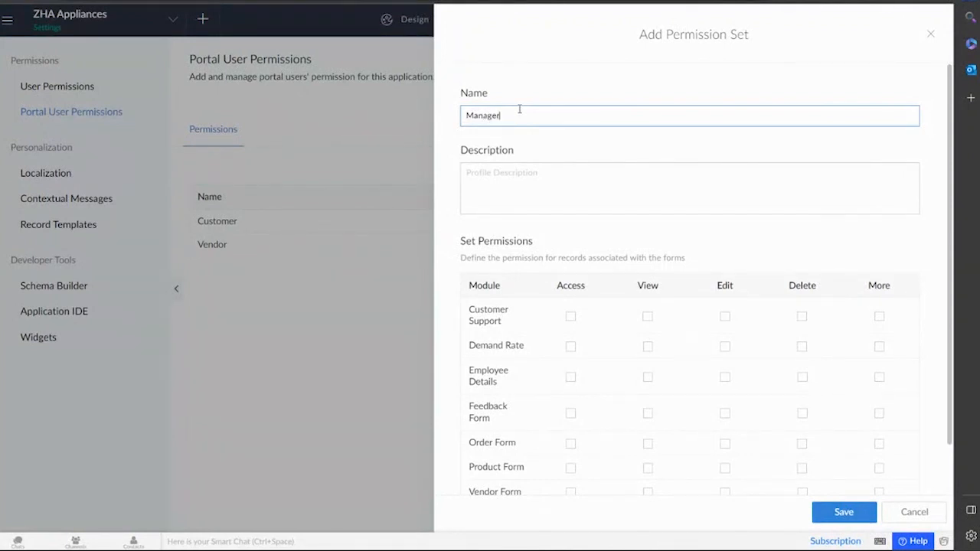
left_click(512, 174)
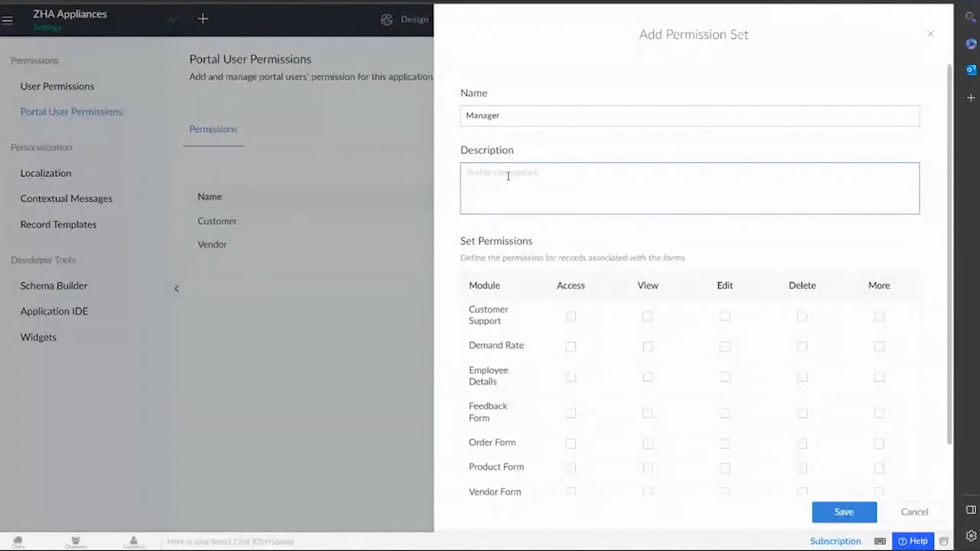
left_click(501, 116)
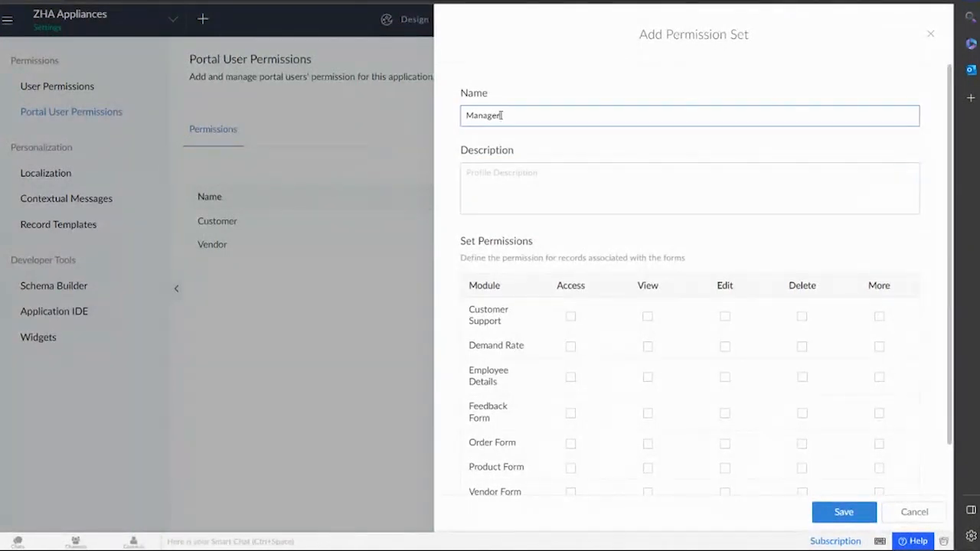
double_click(502, 116)
key("ctrl+c")
left_click(507, 177)
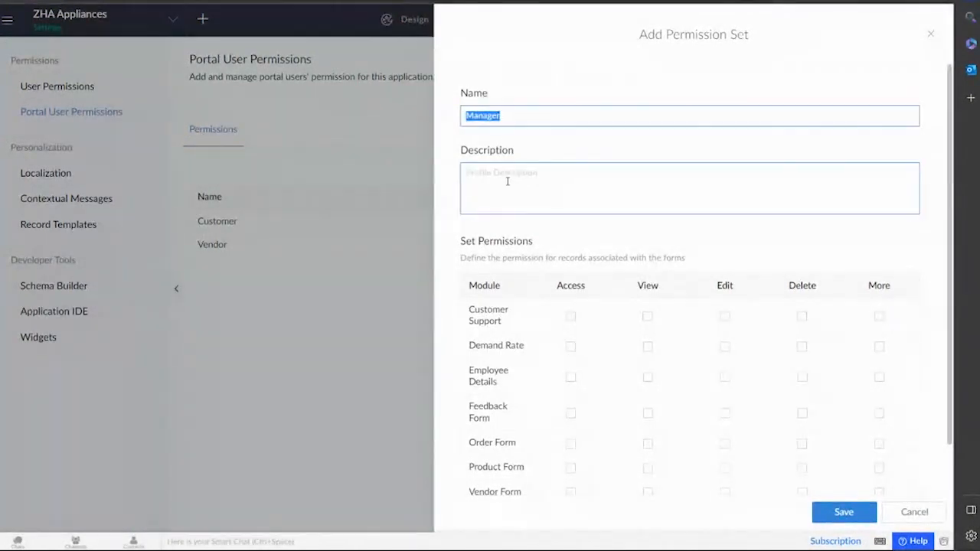
key("ctrl+v")
Grant view-all-records permission on Customer Support, Employee Details and Feedback Form.
scroll(612, 310, "down", 1)
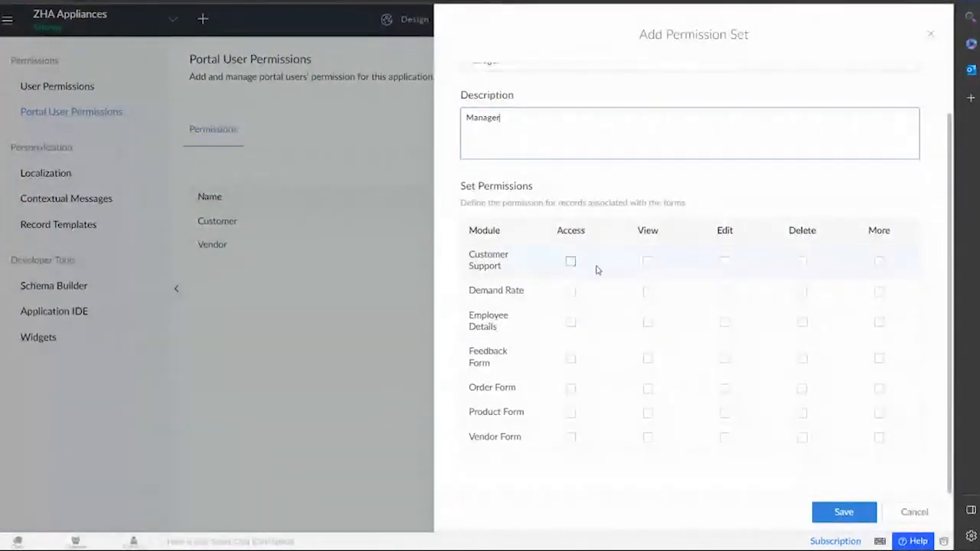
left_click(648, 261)
left_click(652, 317)
left_click(753, 297)
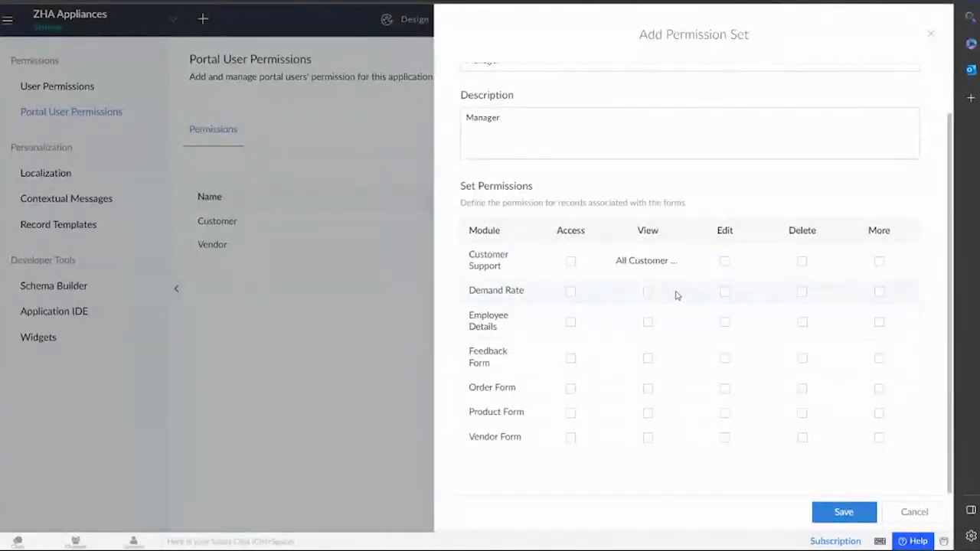
left_click(648, 322)
left_click(653, 377)
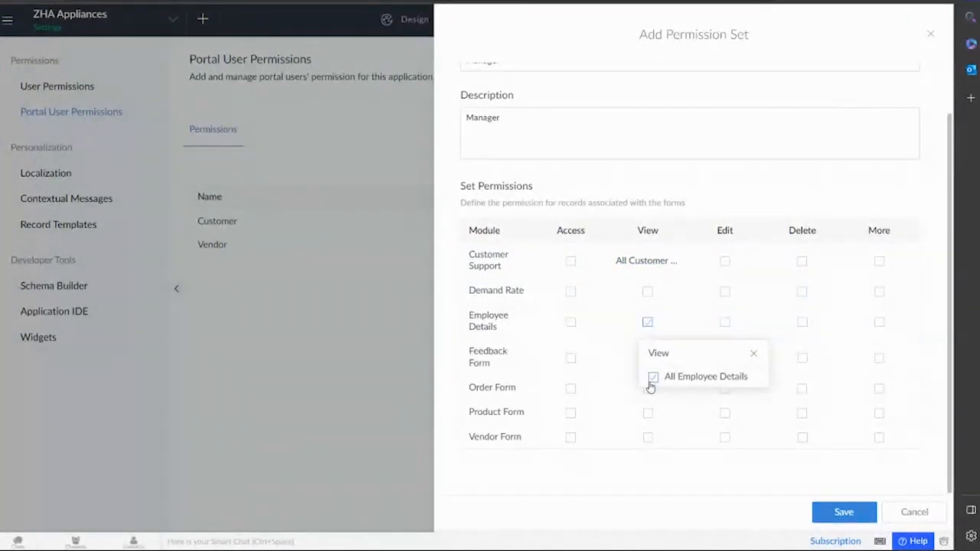
left_click(612, 333)
left_click(647, 358)
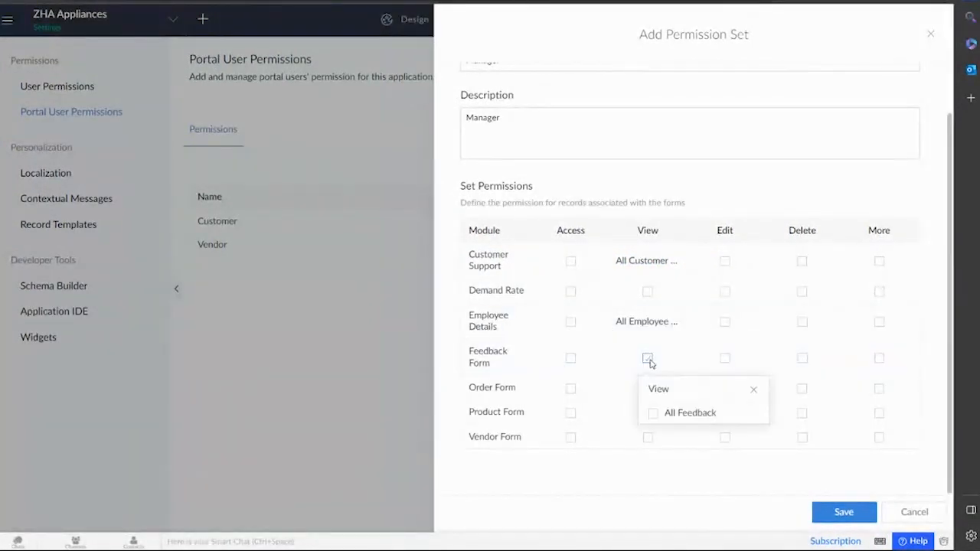
left_click(653, 413)
left_click(601, 388)
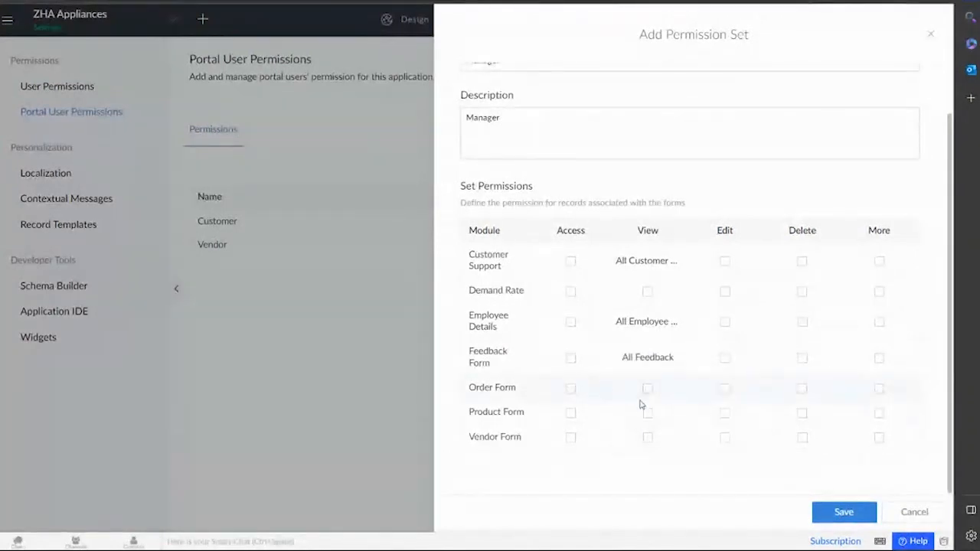
Give Vendor Form access with view-all-records permission and save the Manager set.
left_click(573, 440)
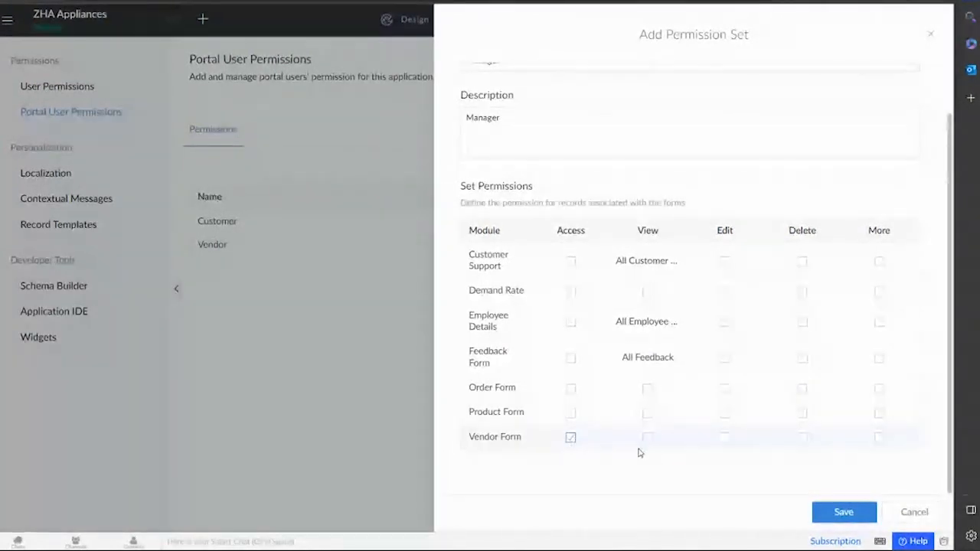
left_click(648, 439)
left_click(698, 490)
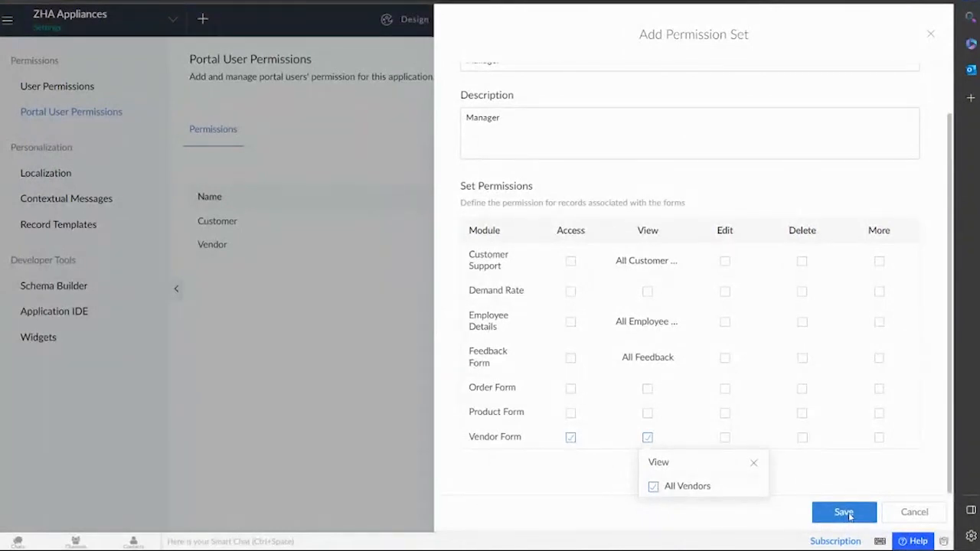
left_click(846, 514)
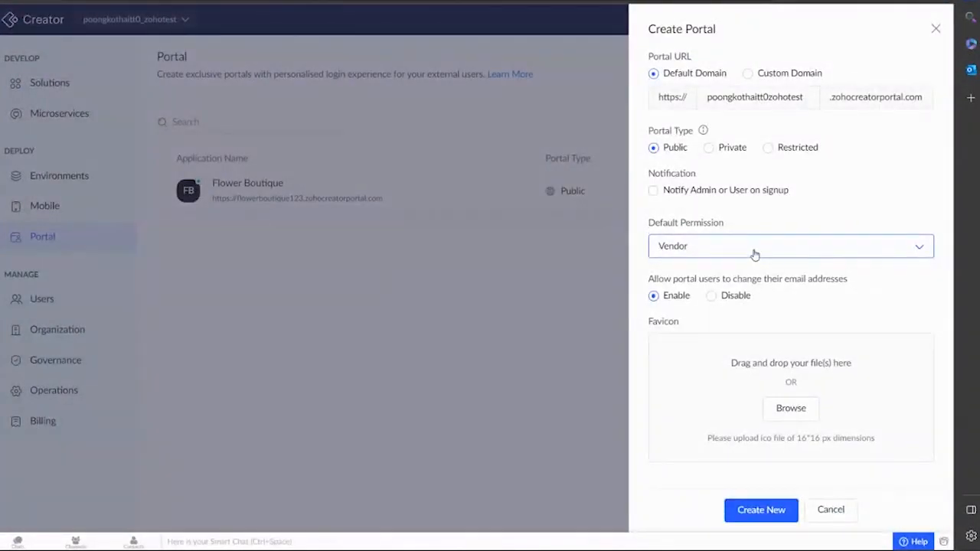
Reload the Portal page, start a new portal and accept the terms of use.
left_click(754, 255)
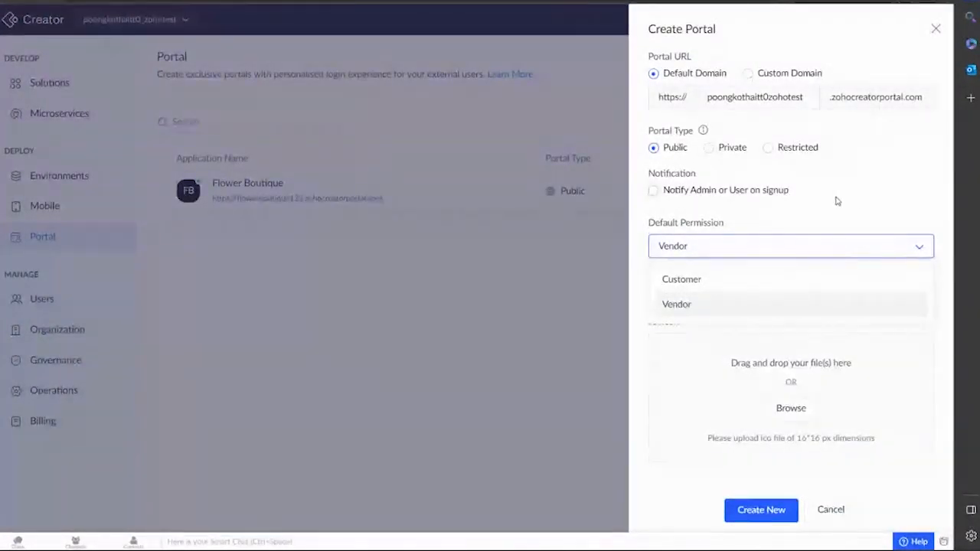
left_click(46, 1)
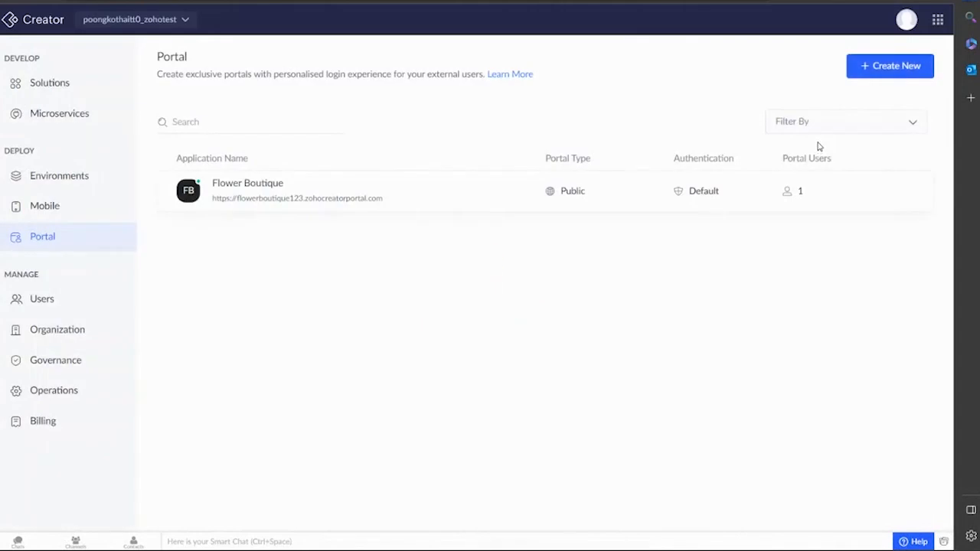
left_click(868, 71)
left_click(723, 304)
left_click(786, 331)
Create the ZHA Appliances portal with Vendor as its default permission.
left_click(691, 86)
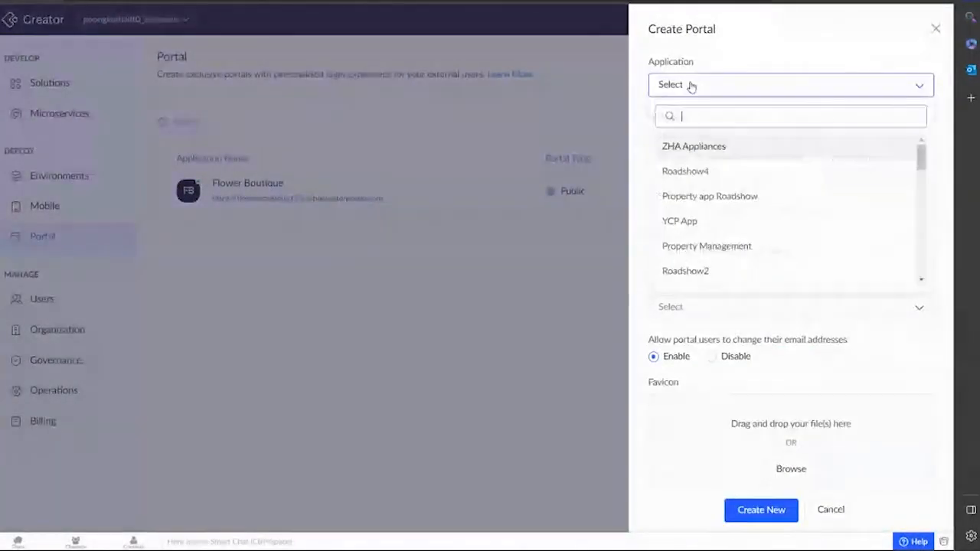
left_click(694, 147)
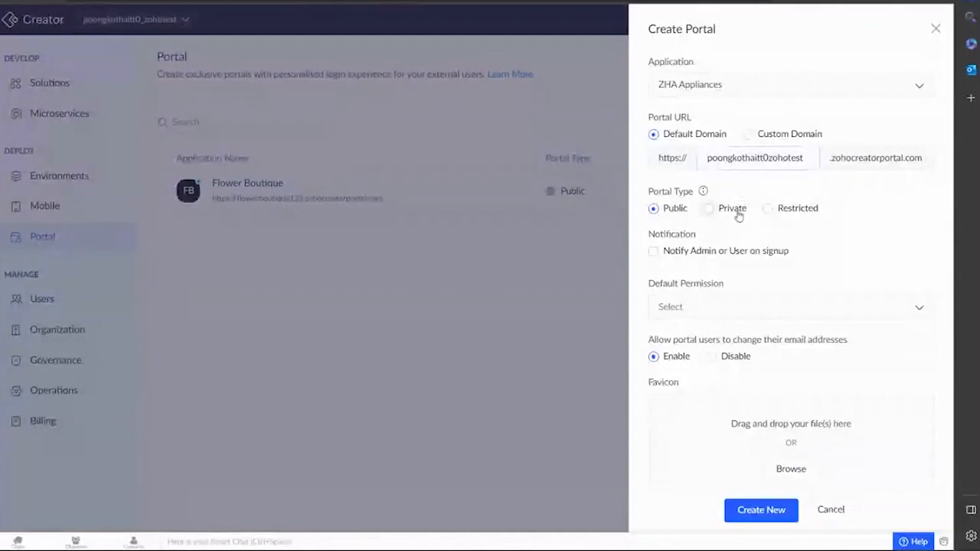
left_click(699, 304)
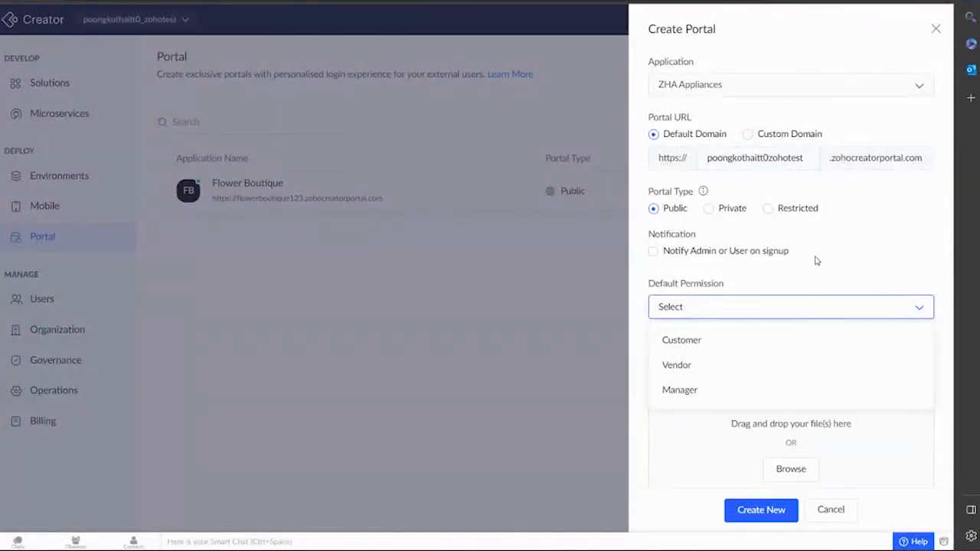
left_click(749, 363)
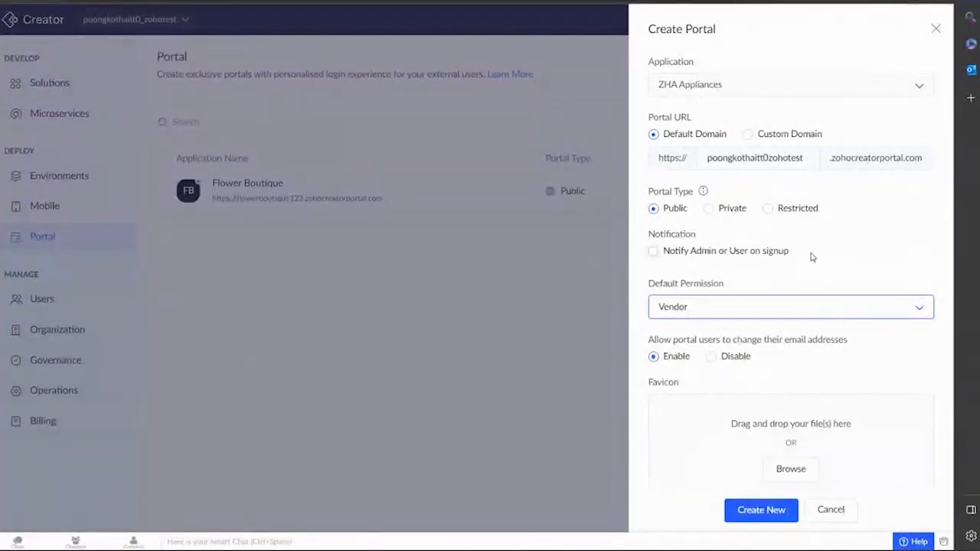
scroll(807, 255, "down", 1)
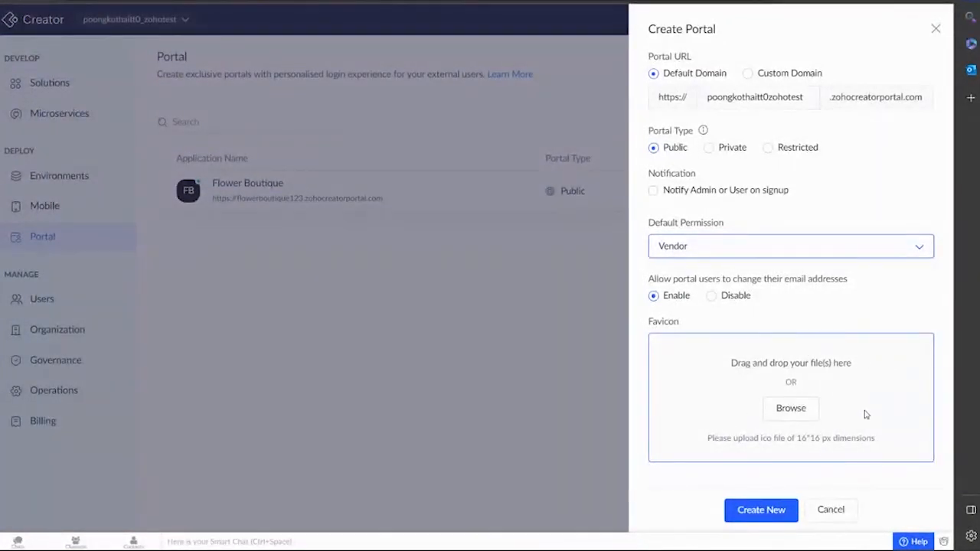
left_click(772, 513)
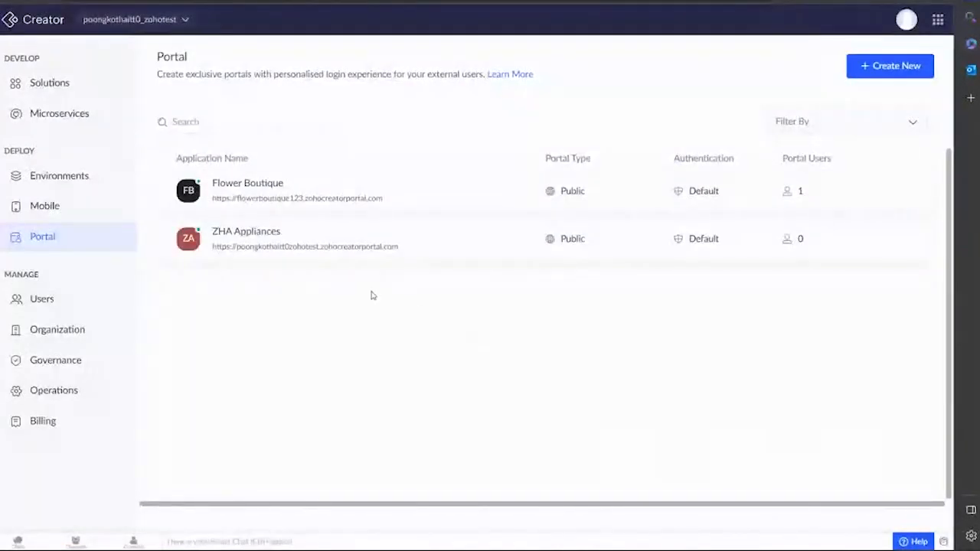
Add one user to the ZHA Appliances portal by their e-mail address, keeping Vendor permission.
left_click(314, 246)
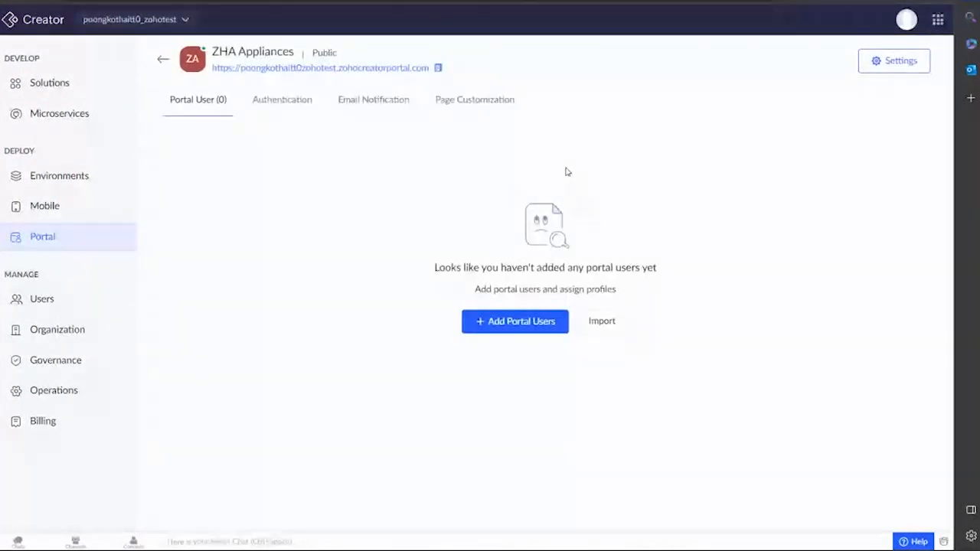
left_click(515, 324)
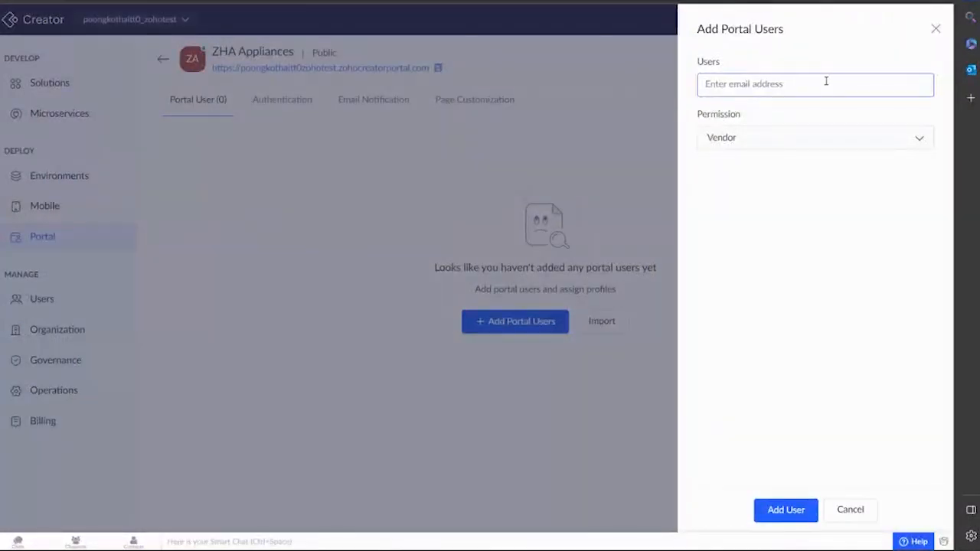
left_click(825, 81)
key("Return")
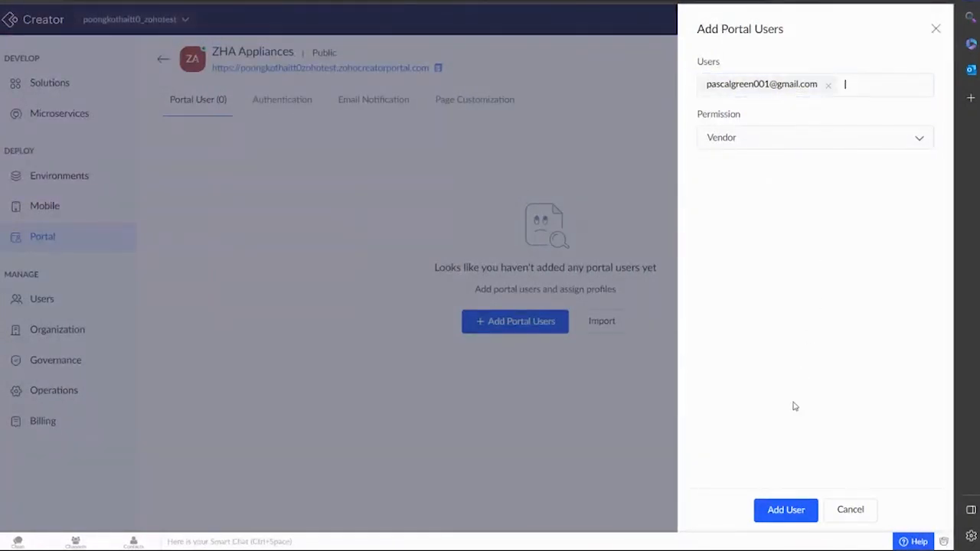
left_click(788, 511)
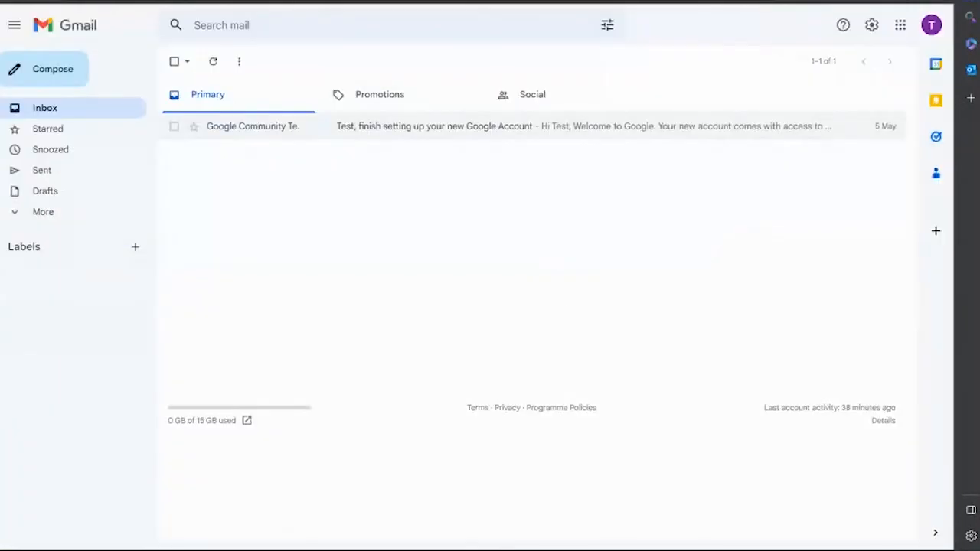
Open the 'Invitation to join ZHA Appliances portal' email and follow its Create New Password link.
left_click(36, 1)
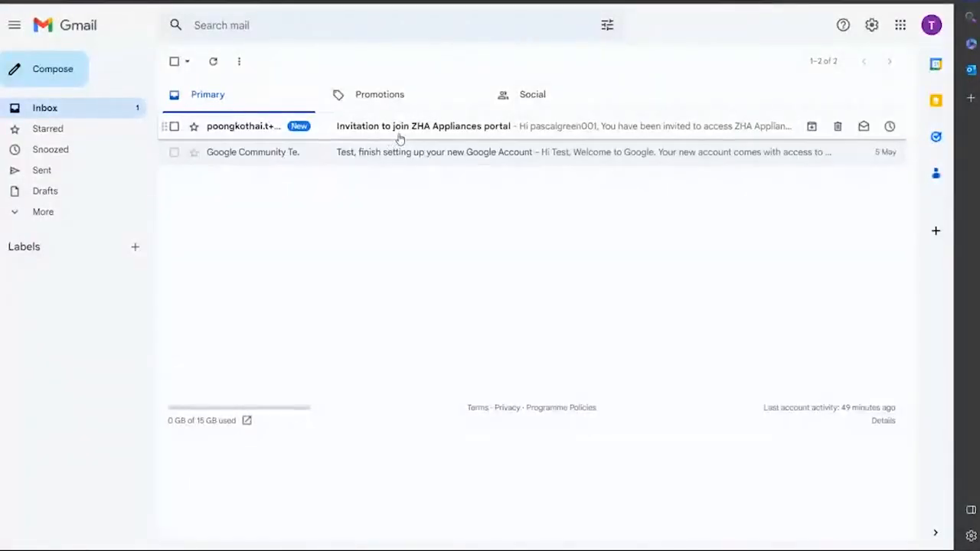
left_click(438, 131)
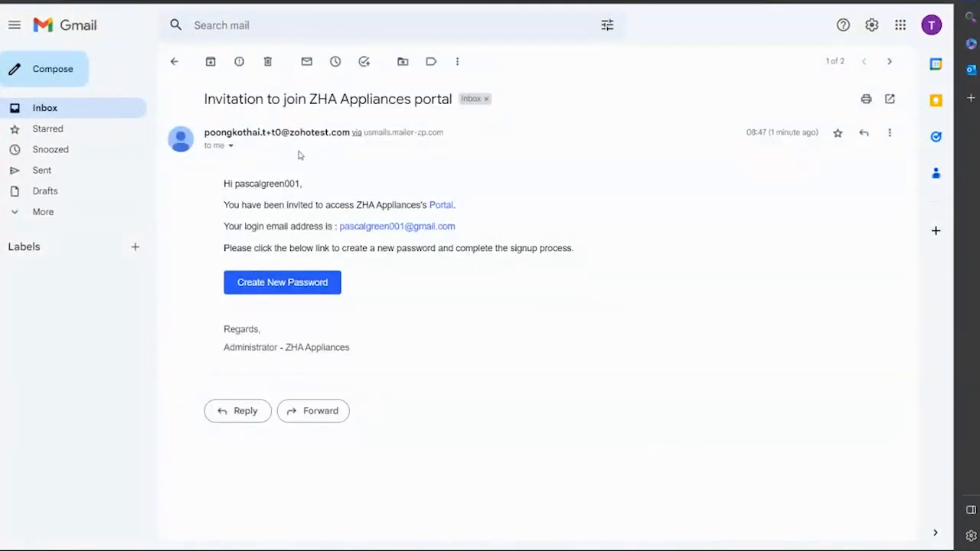
left_click(298, 288)
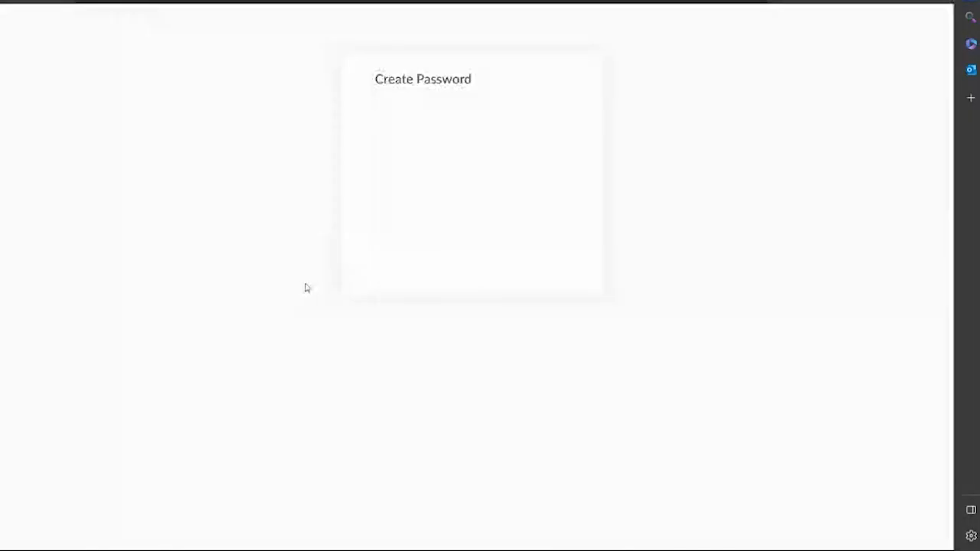
Enter and confirm the portal account's new password, then create it to enter the portal.
left_click(455, 138)
type("•••")
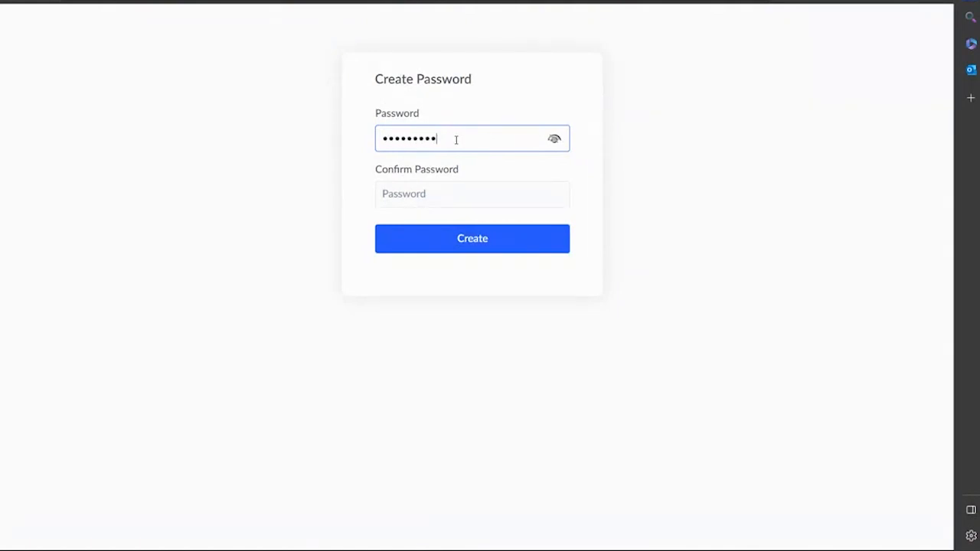
left_click(385, 193)
type("•••")
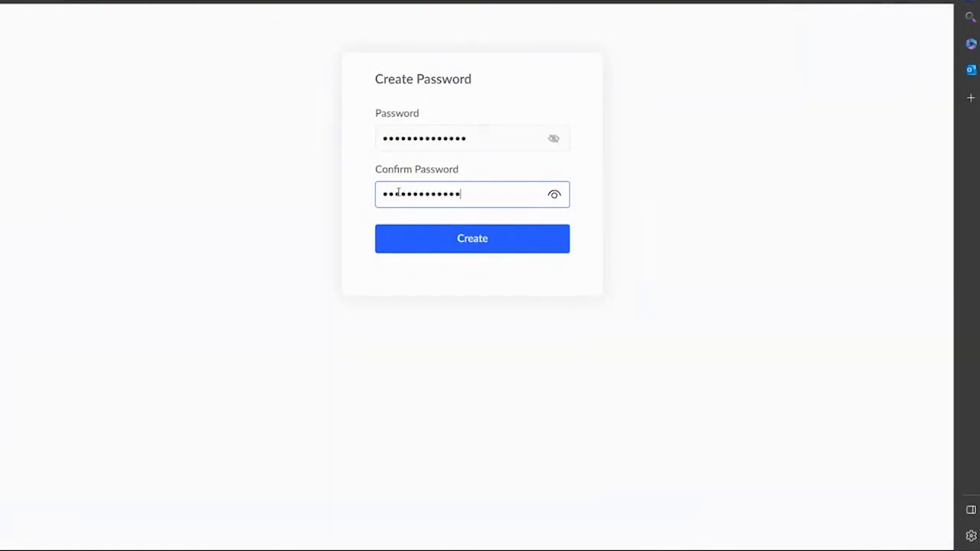
left_click(425, 230)
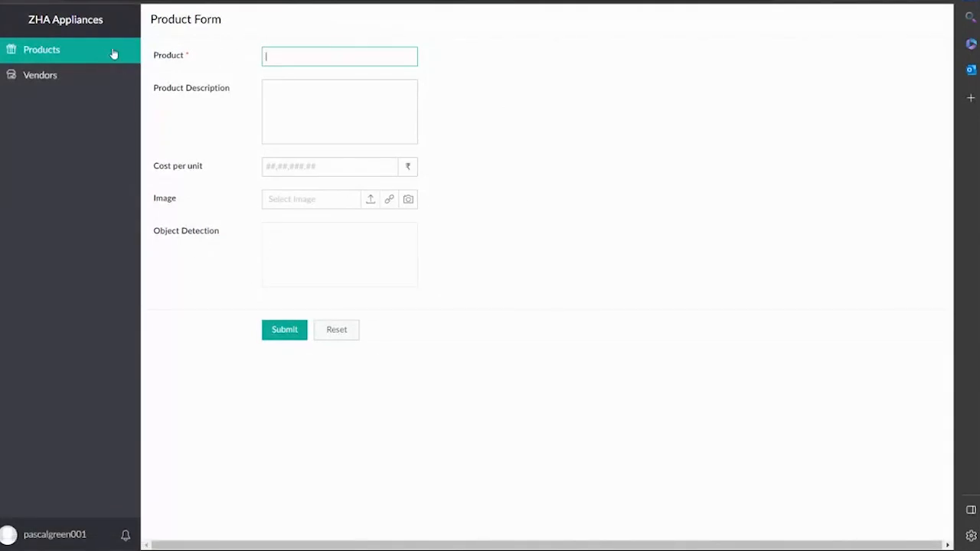
left_click(55, 75)
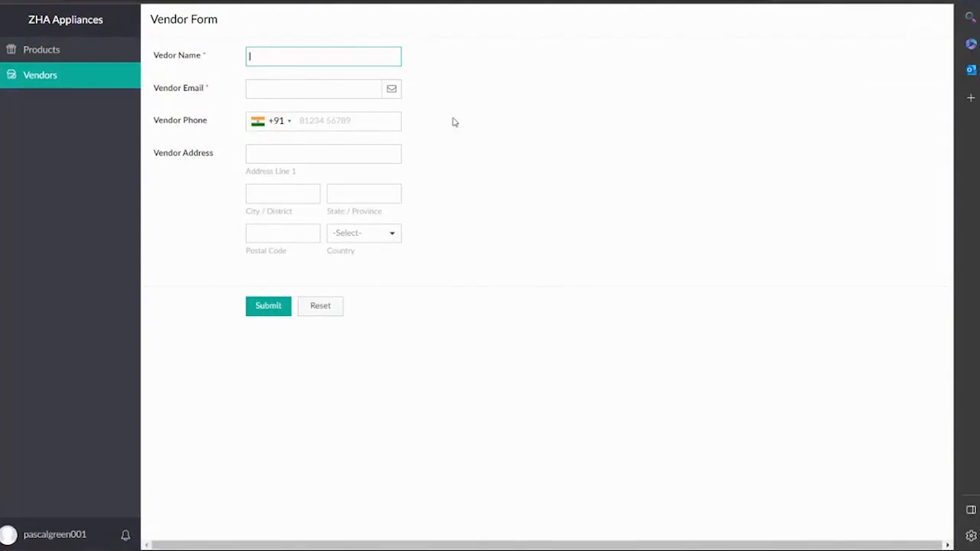
left_click(72, 53)
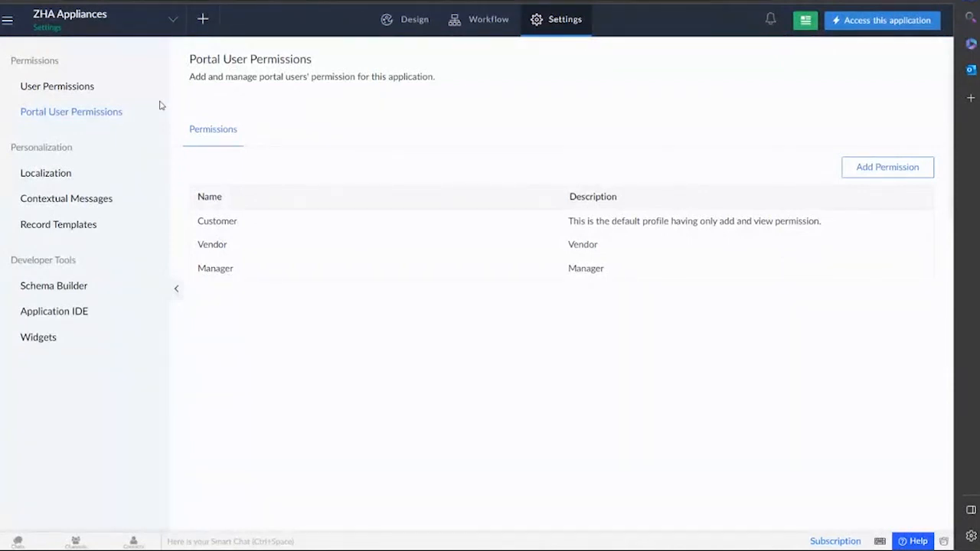
Go to the ZHA Appliances Localization settings, which show English as default plus Arabic and Danish.
left_click(537, 26)
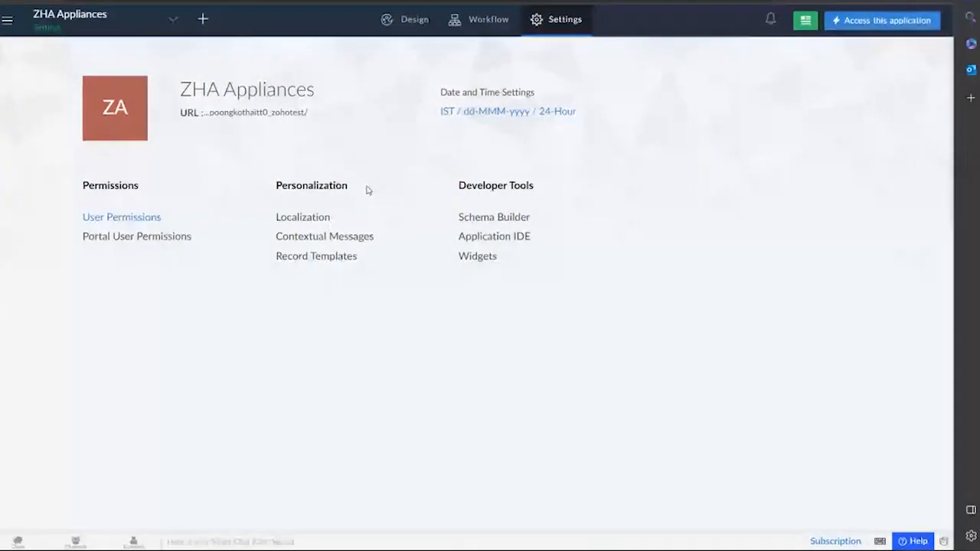
left_click(314, 220)
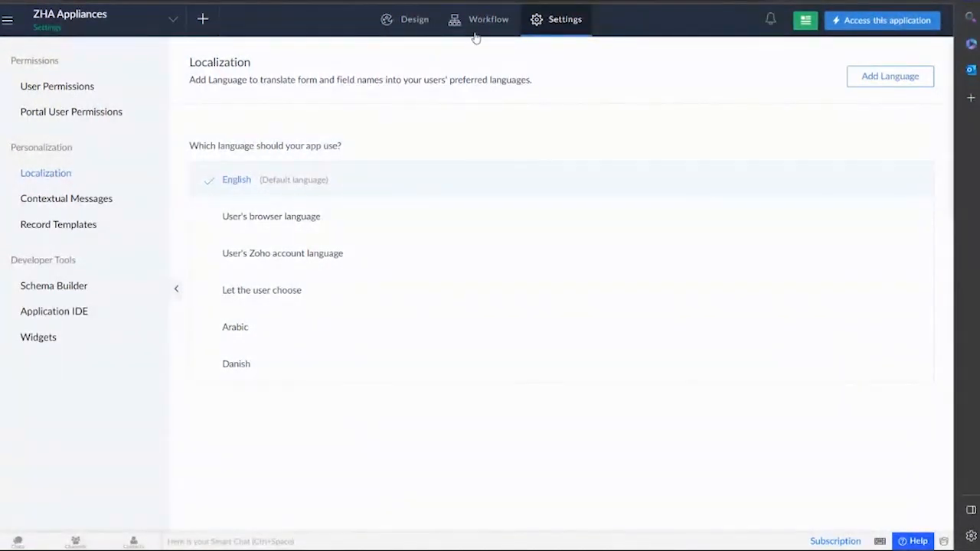
left_click(553, 23)
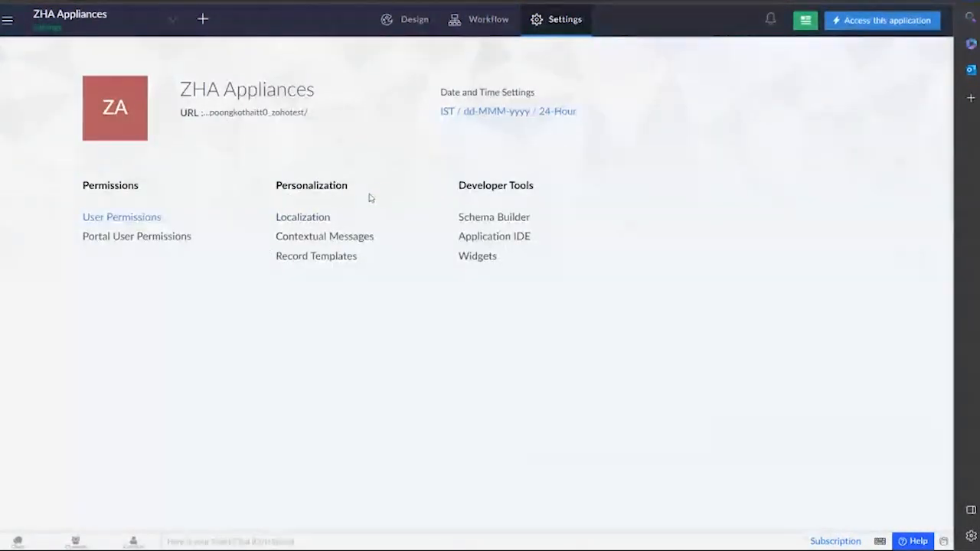
left_click(310, 220)
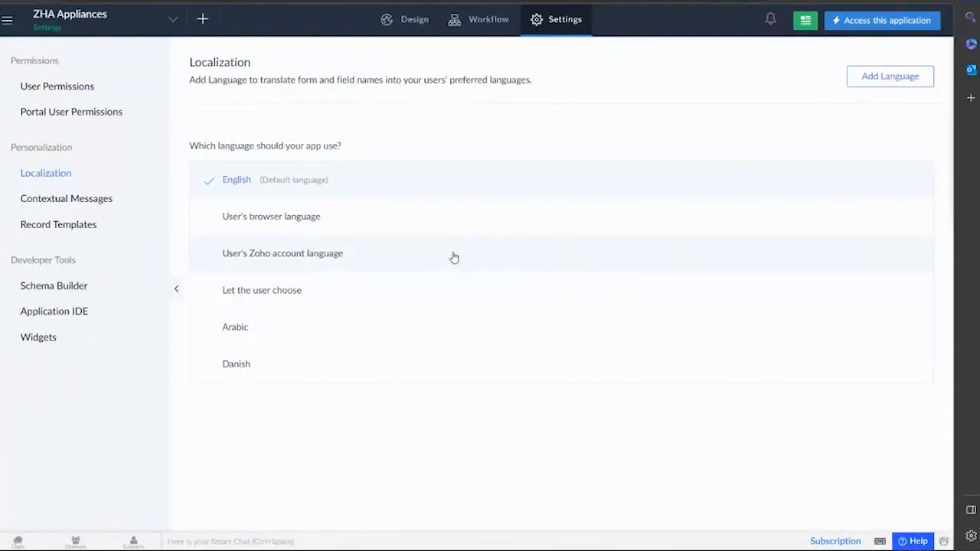
Set the app language option to 'Let the user choose', keeping Default Language as the default choice.
left_click(401, 296)
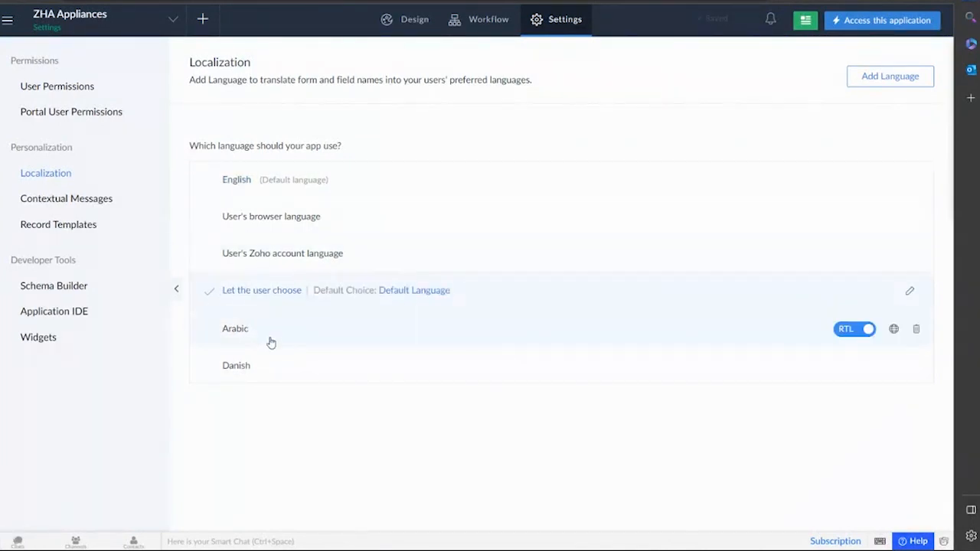
left_click(417, 293)
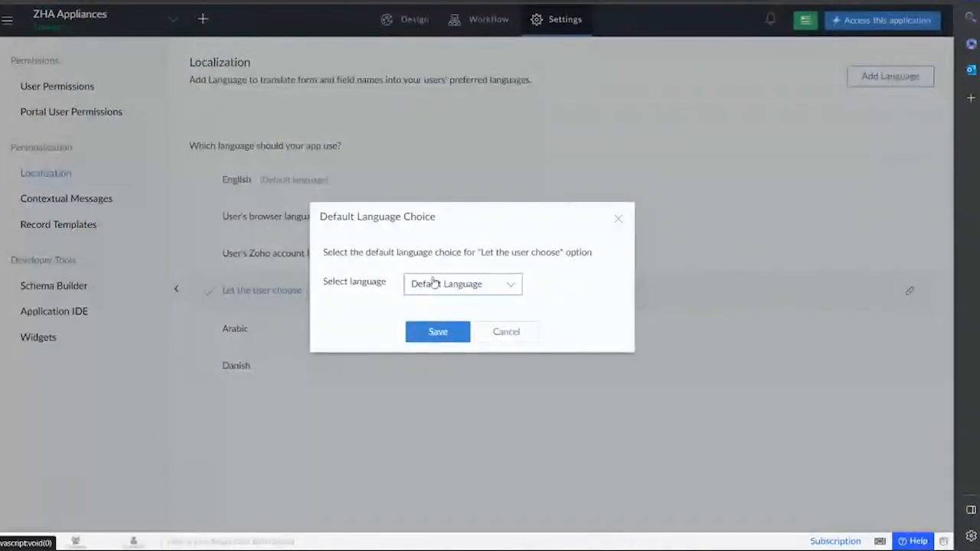
left_click(435, 284)
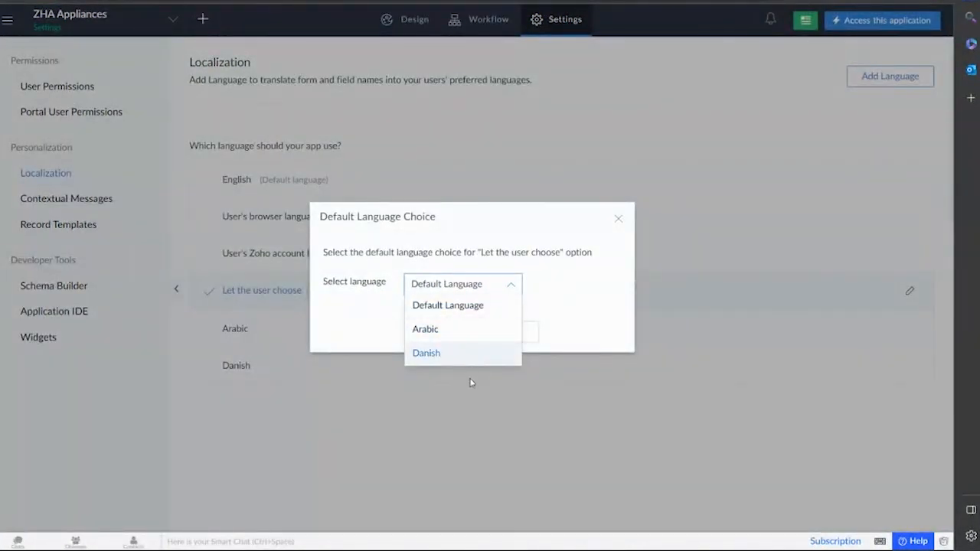
left_click(513, 318)
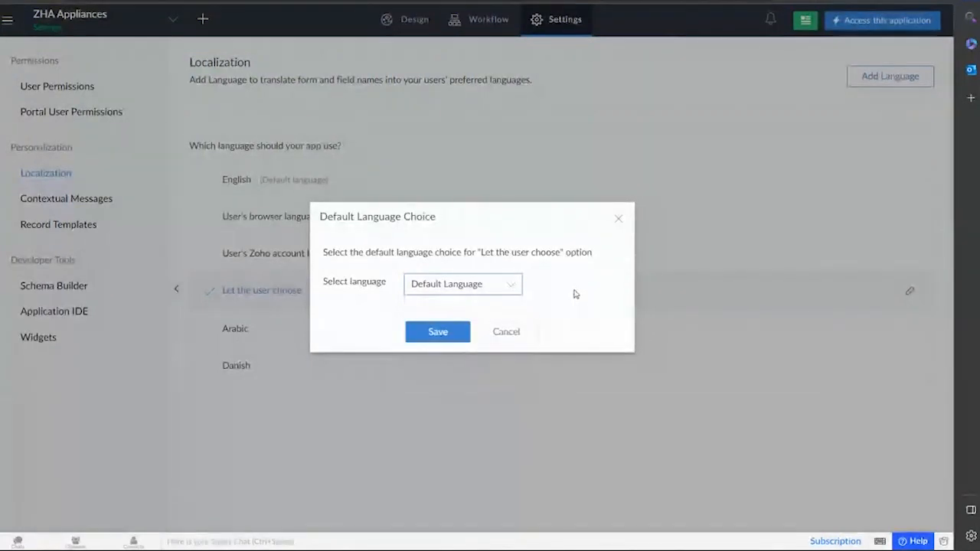
left_click(618, 219)
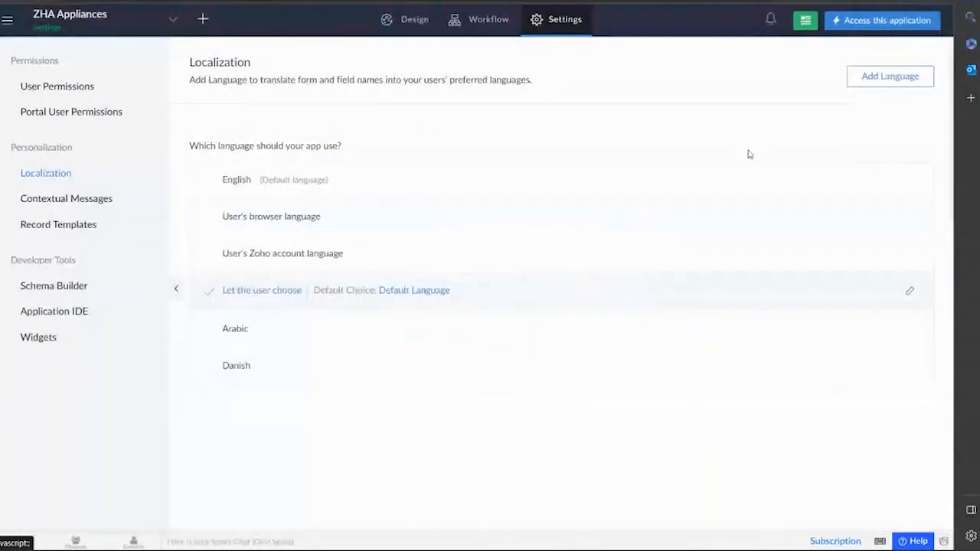
Add Spanish as an app language, translated automatically with Google Translate.
left_click(889, 76)
scroll(789, 223, "down", 10)
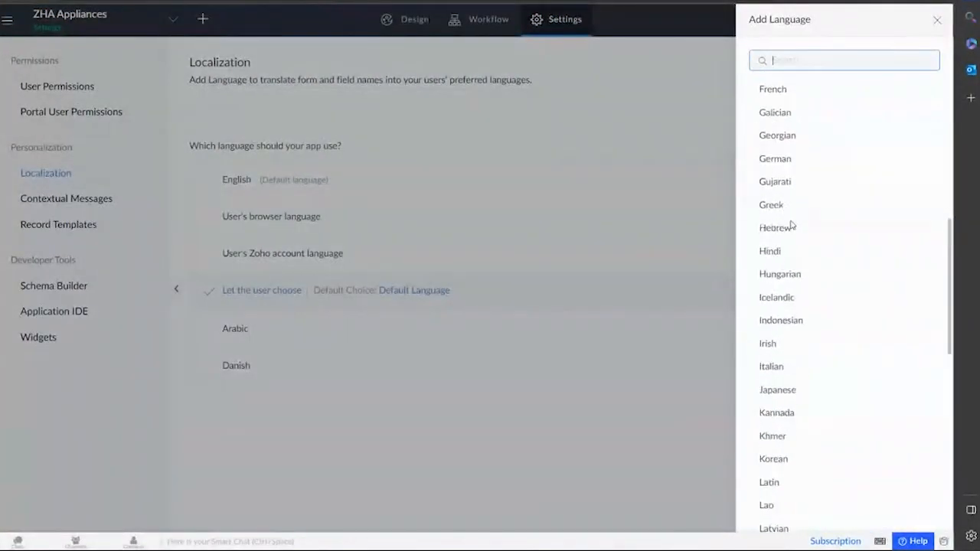
scroll(791, 223, "down", 3)
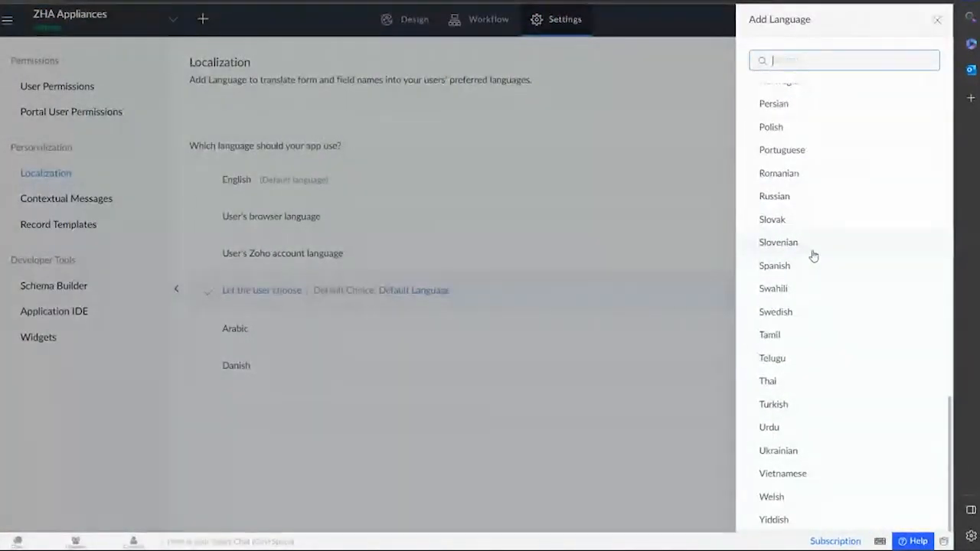
left_click(785, 246)
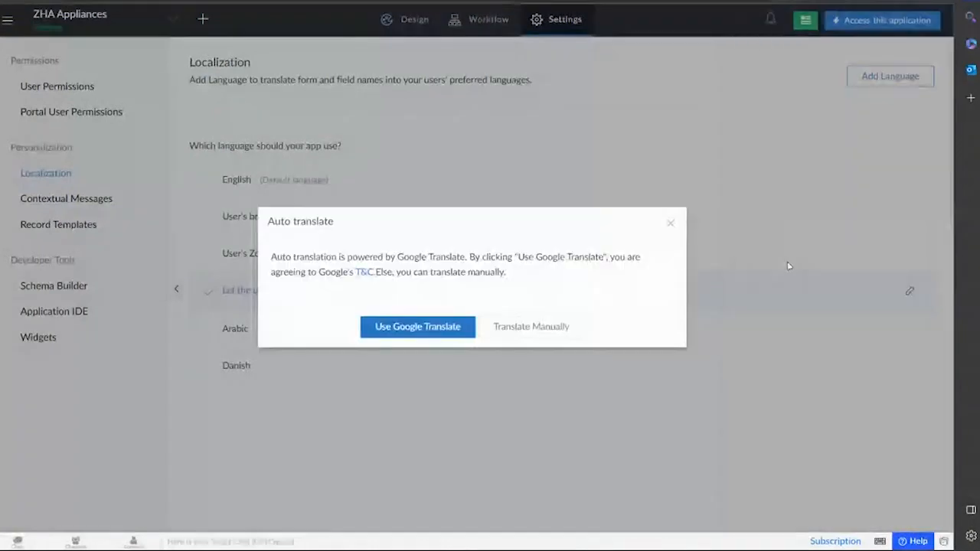
left_click(427, 331)
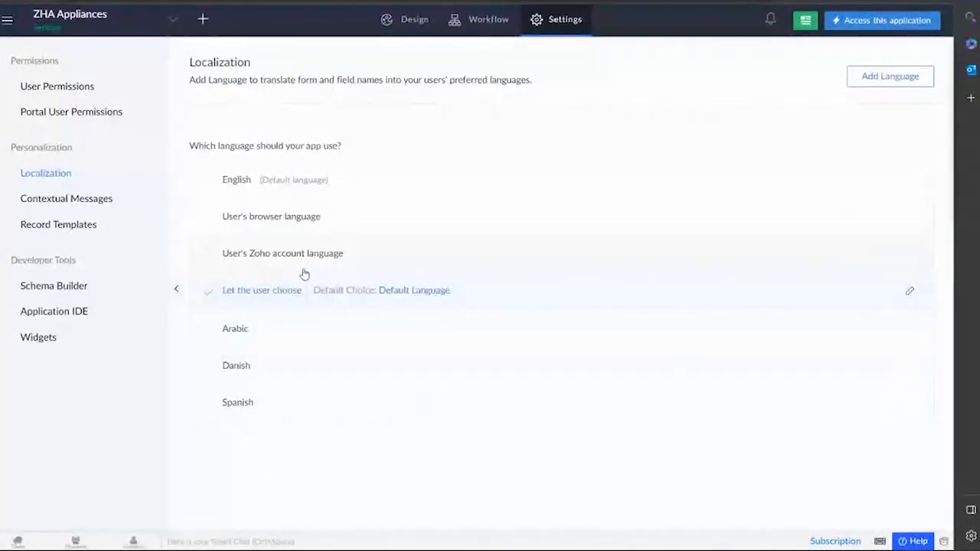
Switch the app language to Arabic, preview the app in Arabic, then set it back to English.
left_click(296, 331)
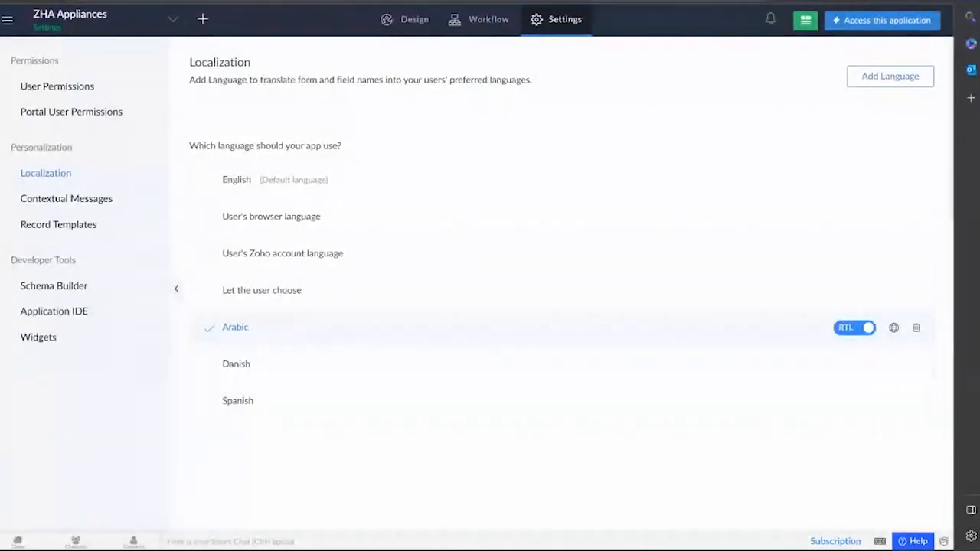
left_click(479, 19)
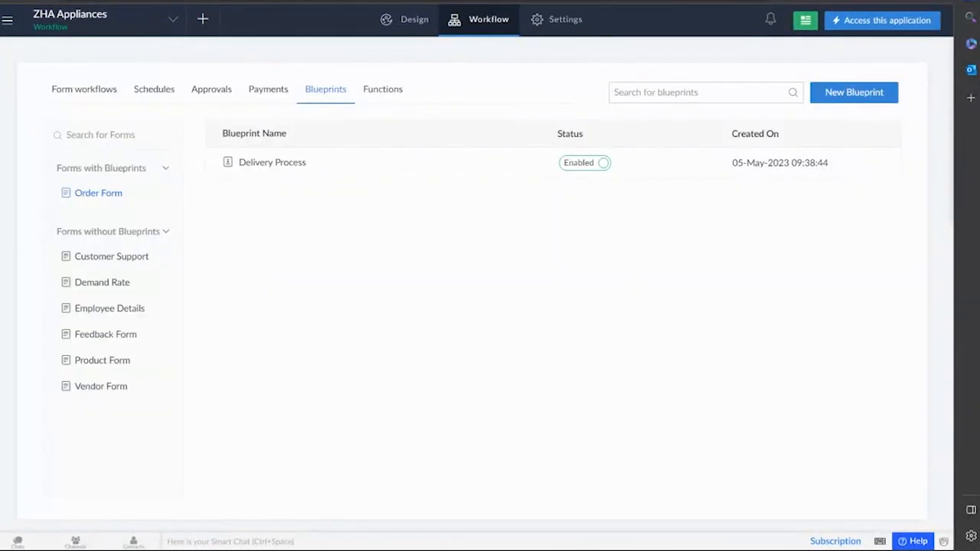
left_click(848, 23)
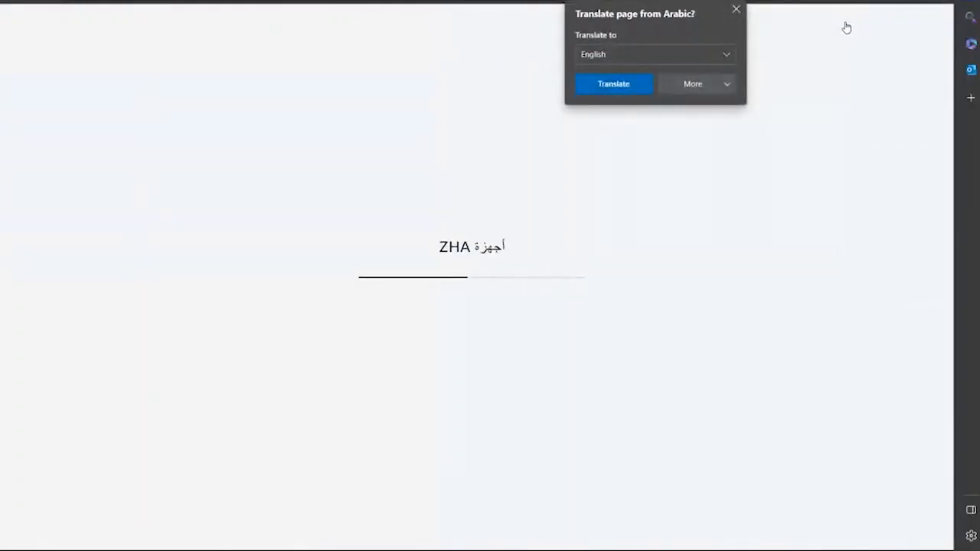
left_click(735, 12)
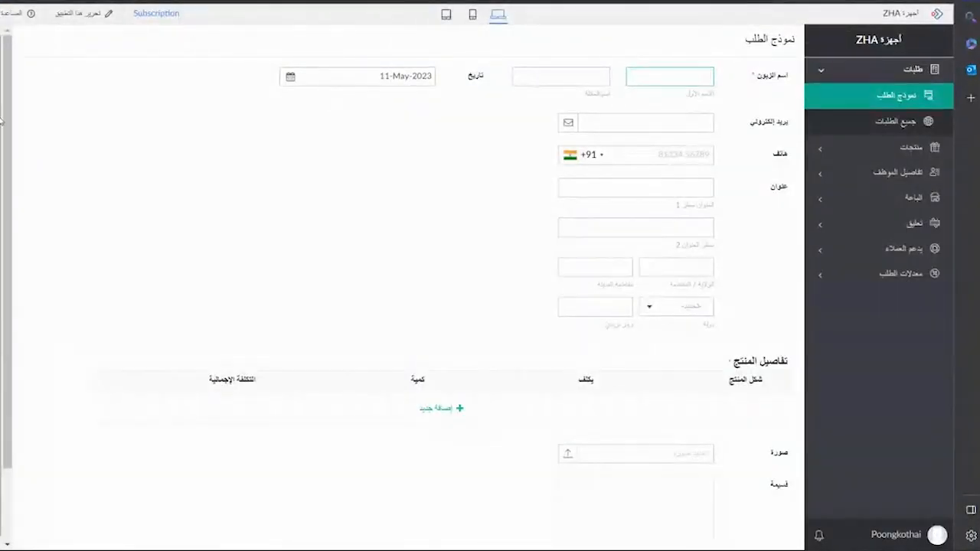
left_click(40, 2)
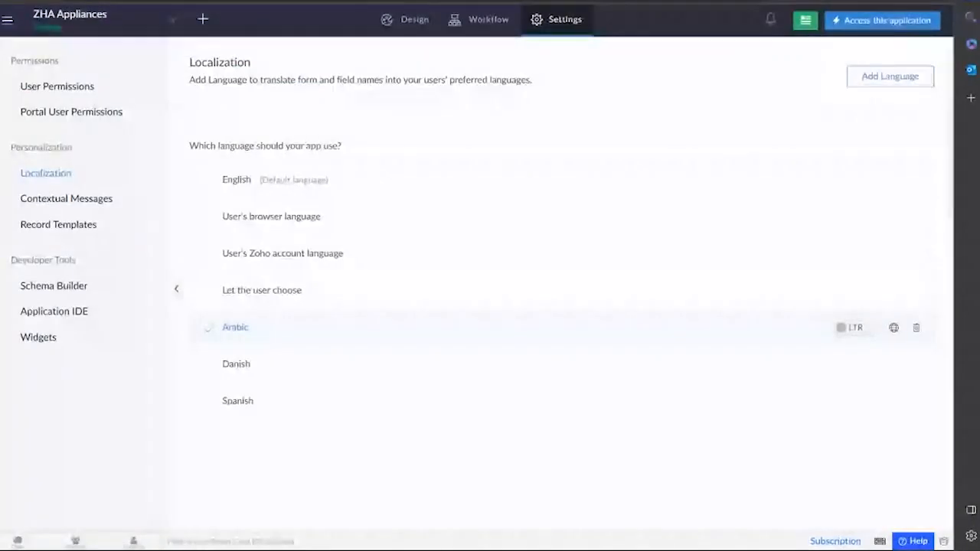
left_click(291, 194)
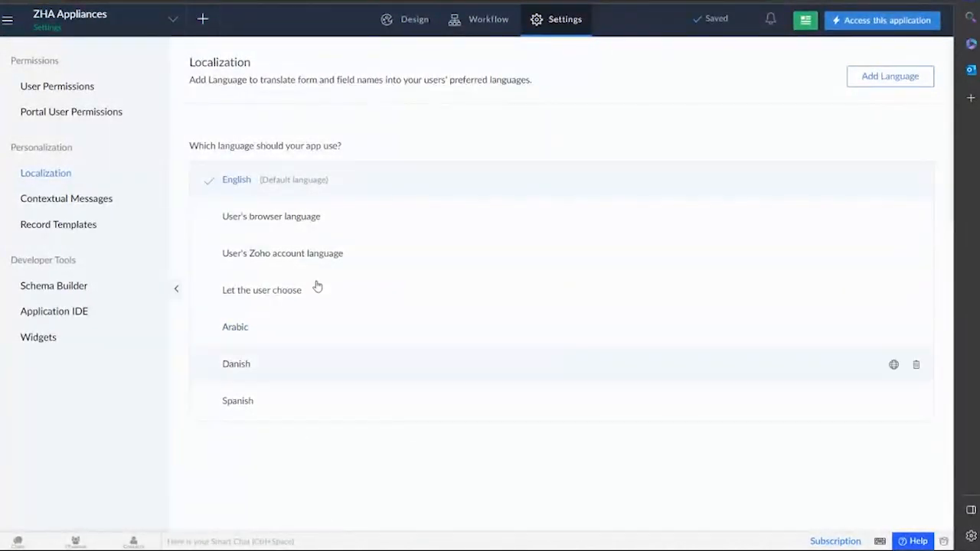
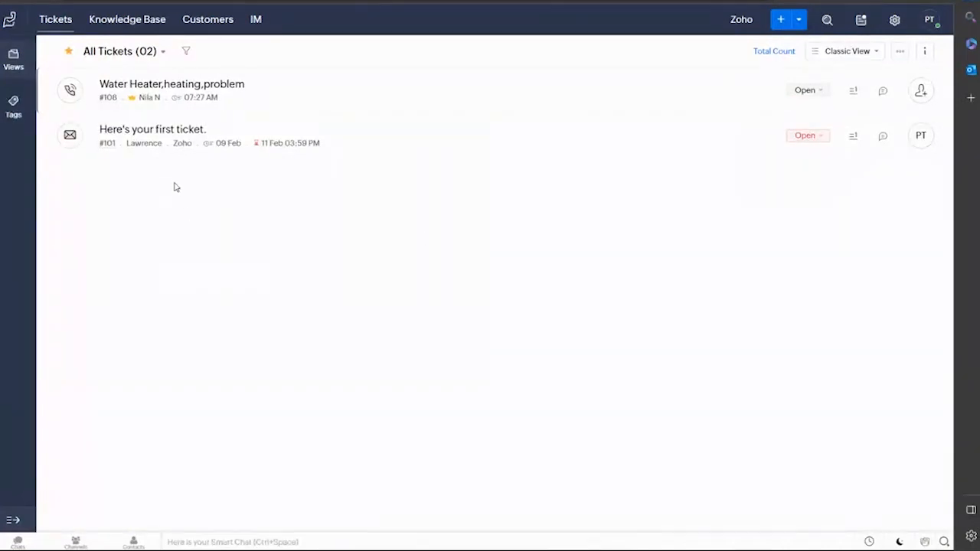
Review customers and ticket #108 in Zoho Desk, then mark the Water Heater ticket Closed.
left_click(187, 20)
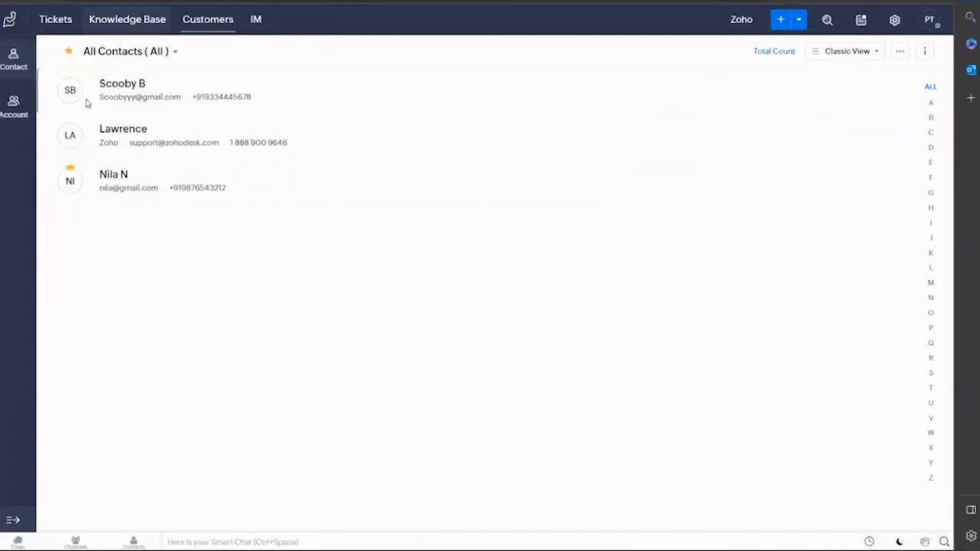
left_click(55, 20)
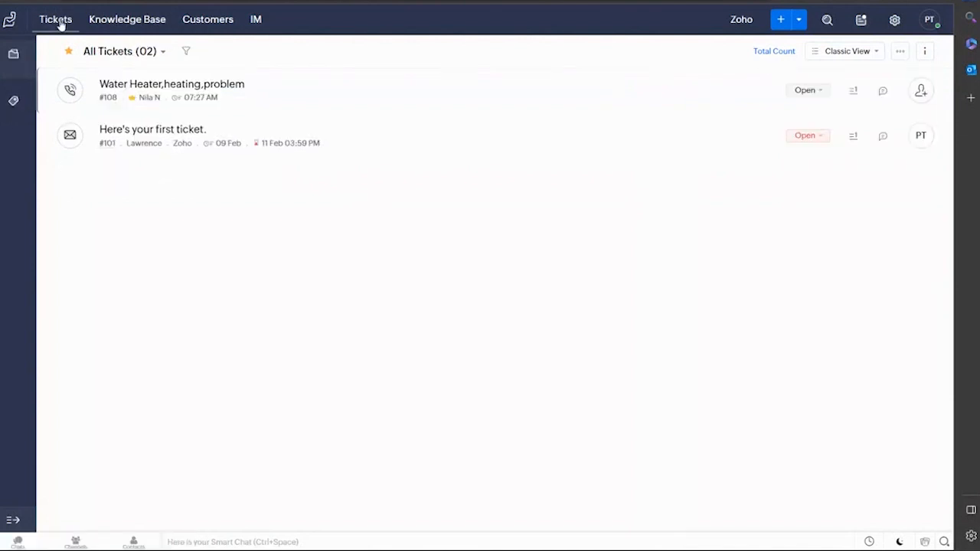
left_click(296, 91)
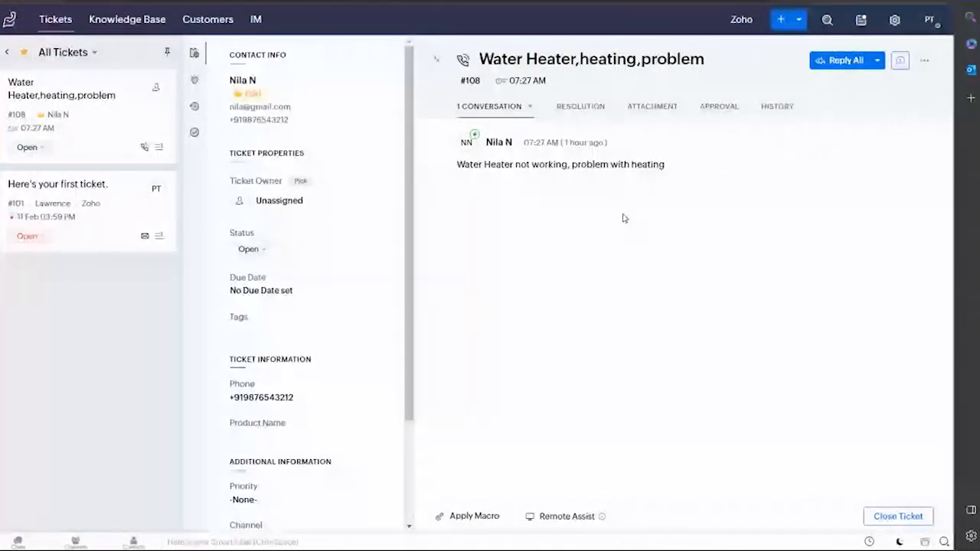
left_click(829, 68)
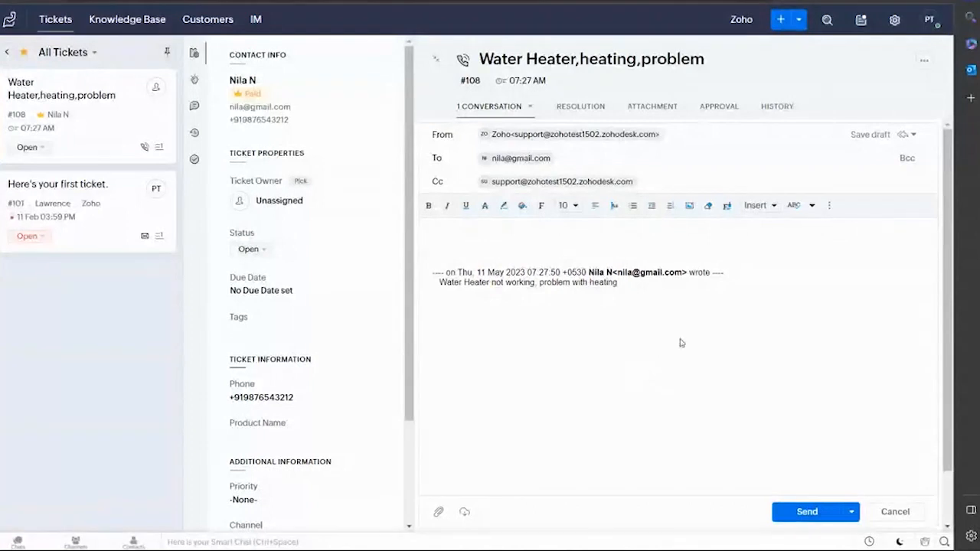
left_click(19, 53)
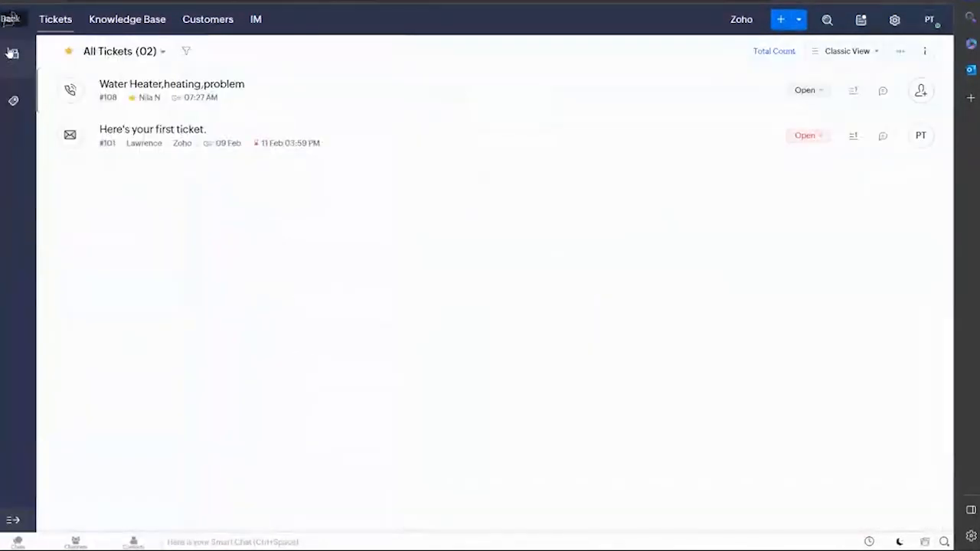
left_click(810, 92)
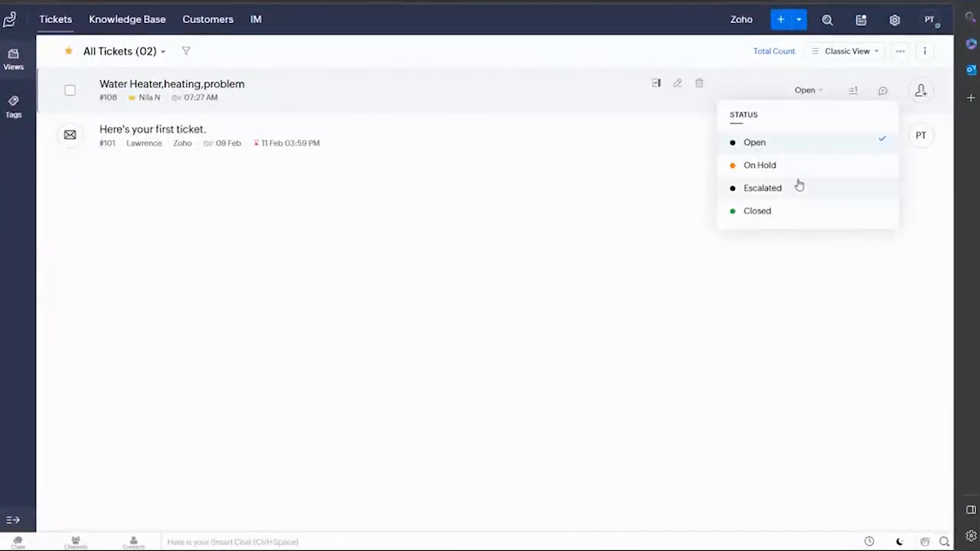
left_click(798, 216)
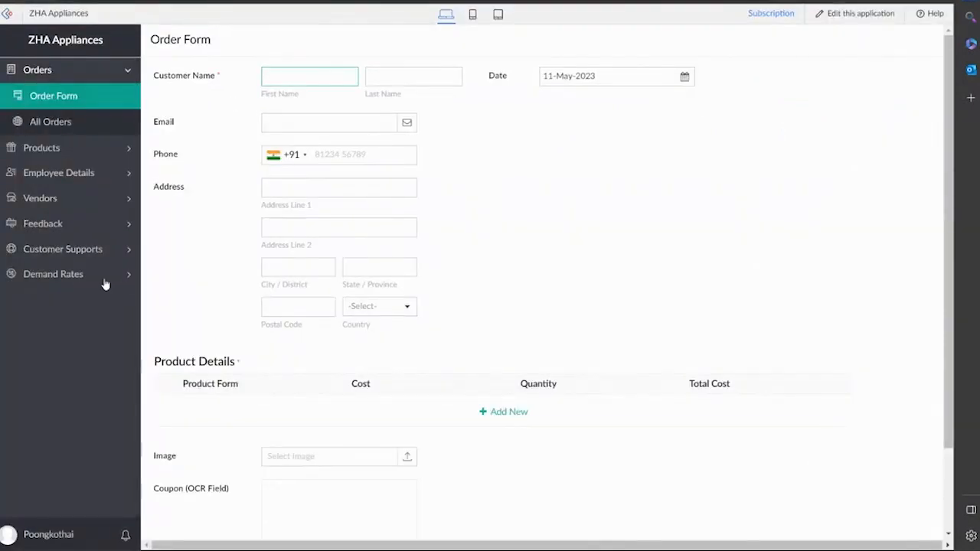
Expand Customer Supports in the ZHA Appliances sidebar and open the Customer Support form.
left_click(77, 251)
left_click(83, 224)
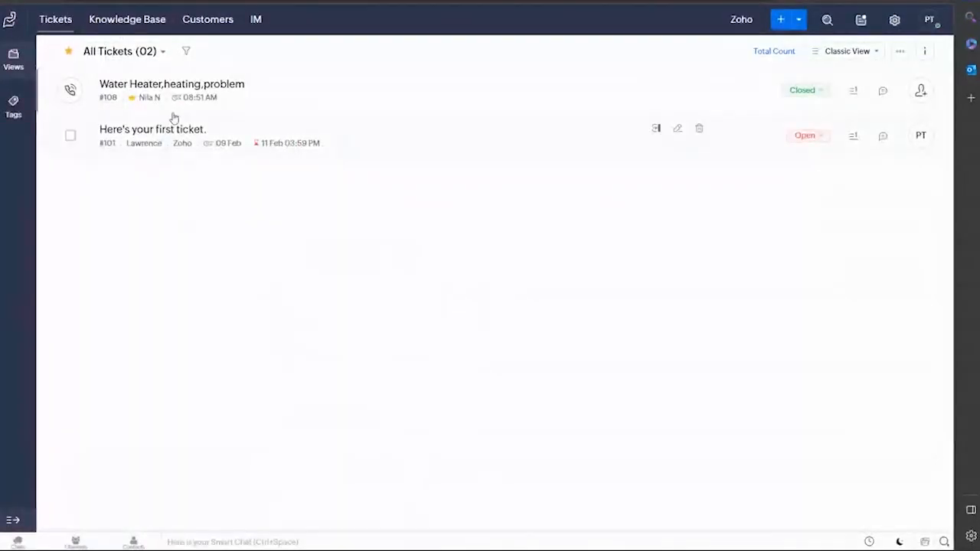
left_click(198, 22)
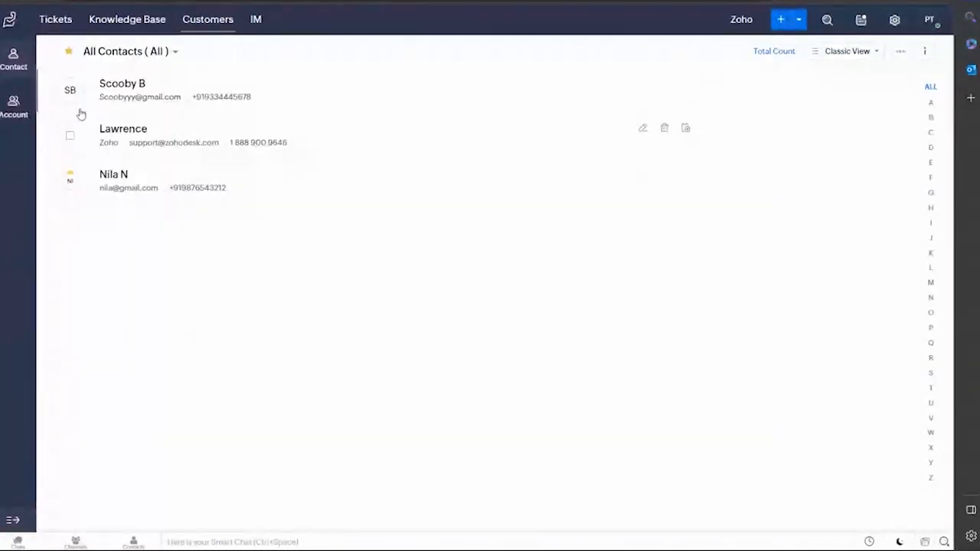
left_click(58, 20)
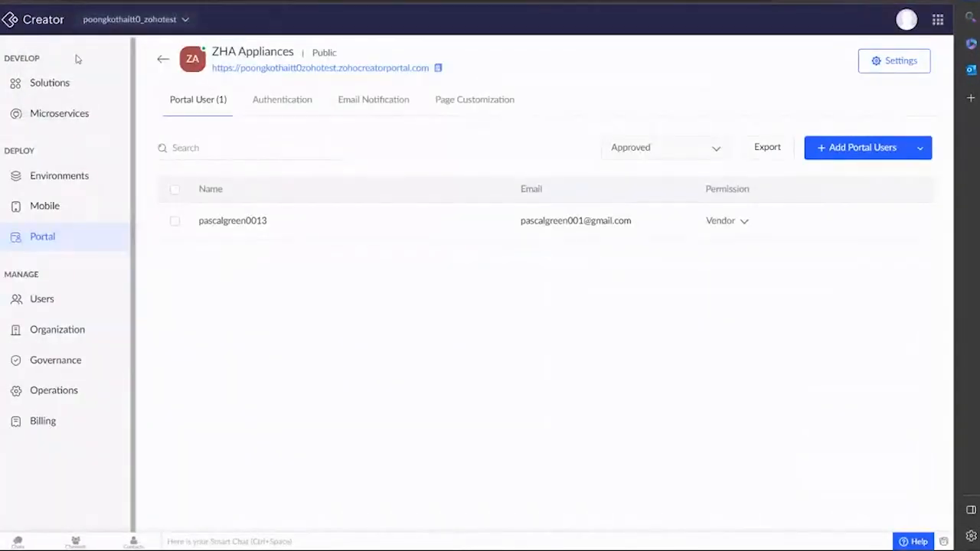
Open the Creator to Desk integration flow's builder from Solutions.
left_click(62, 81)
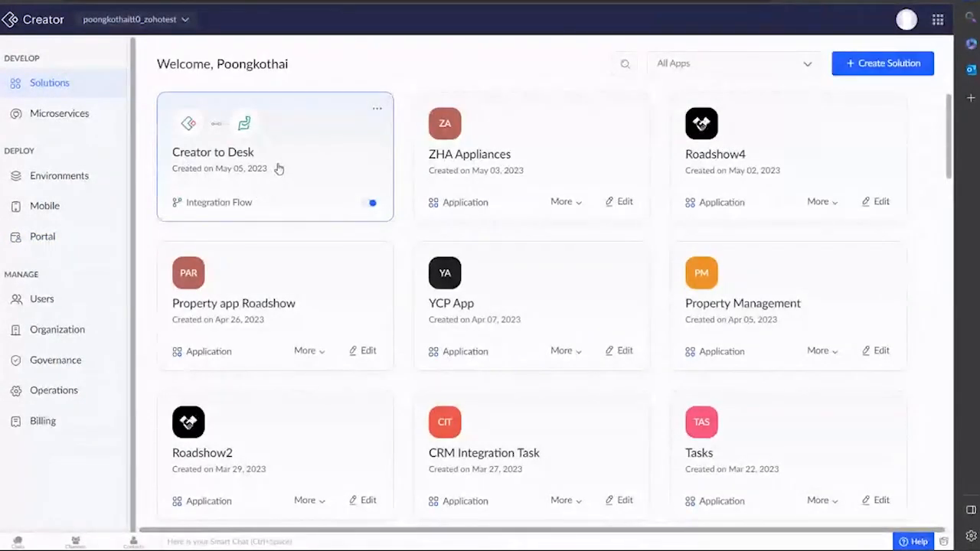
left_click(279, 168)
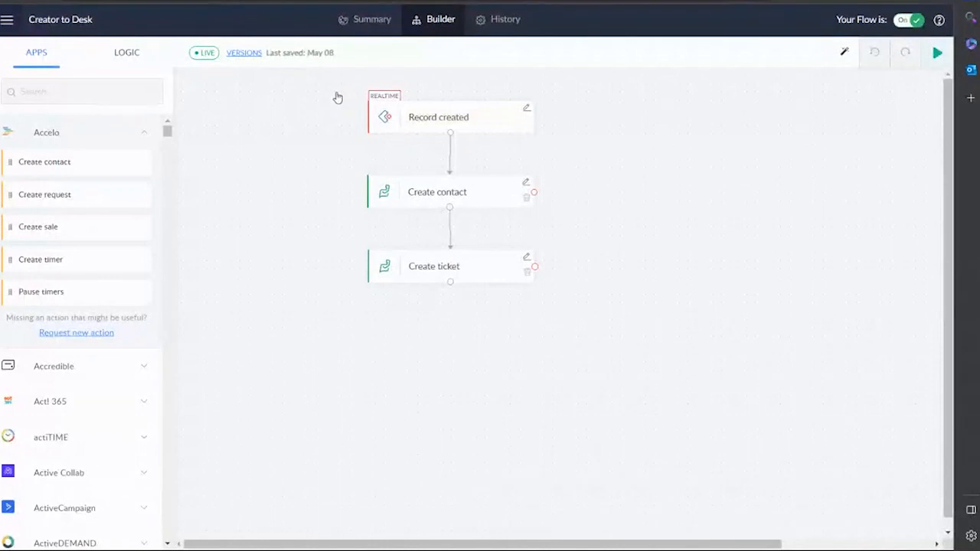
Search apps for 'creator', try a Zoho Creator Create record step, then remove it.
left_click(23, 91)
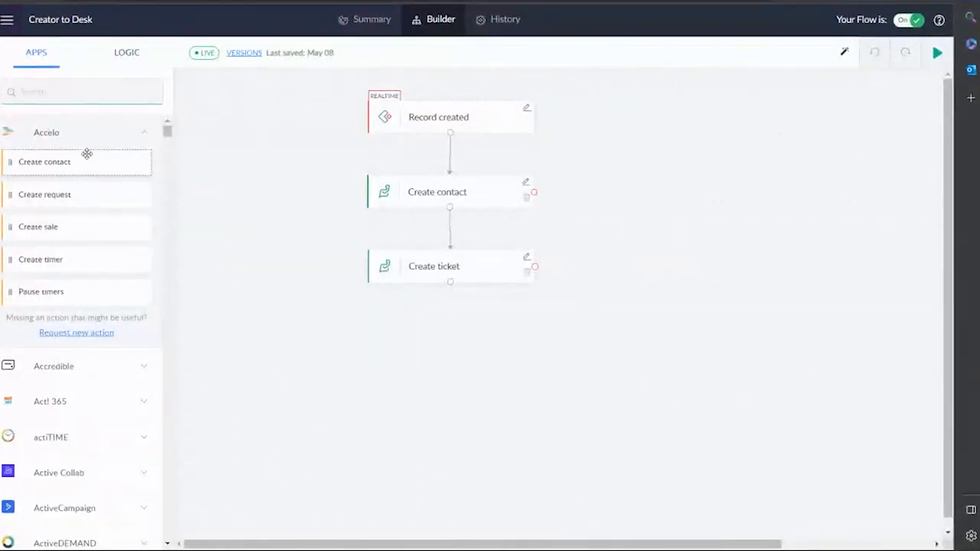
left_click(149, 133)
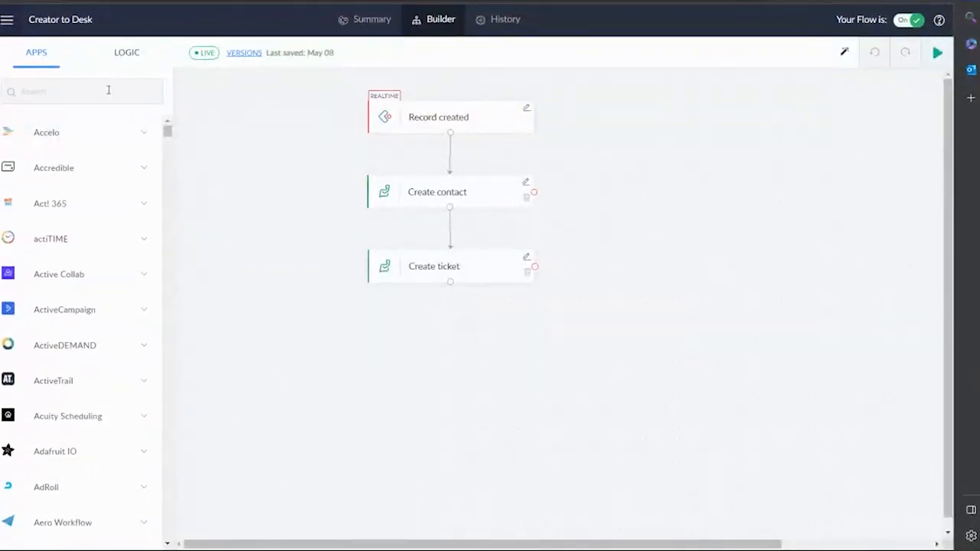
left_click(105, 95)
type("cre")
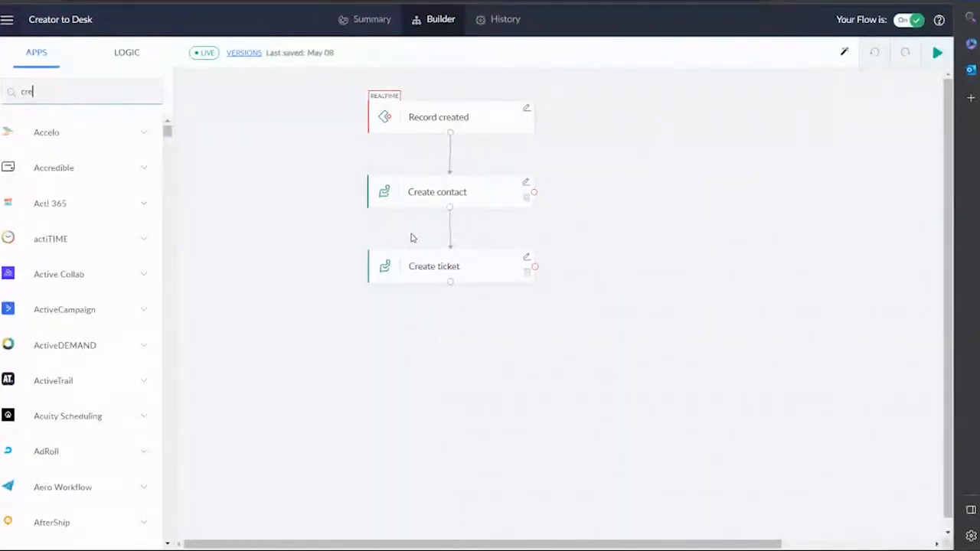
type("ator")
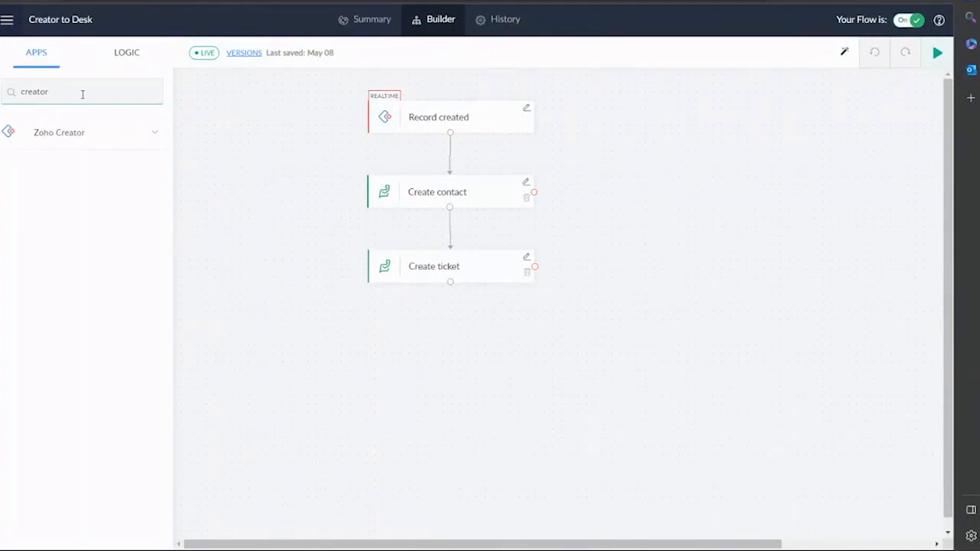
left_click(85, 133)
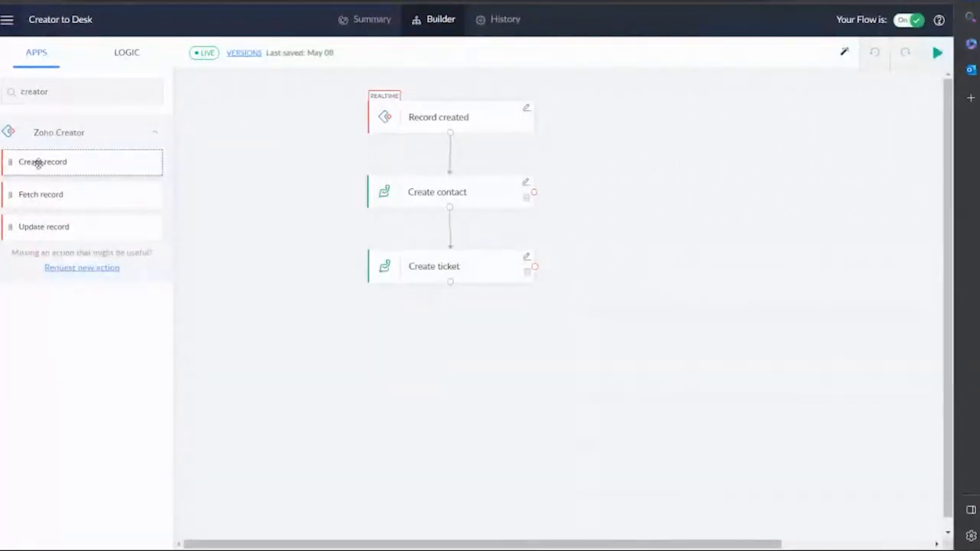
left_click_drag(54, 168, 413, 342)
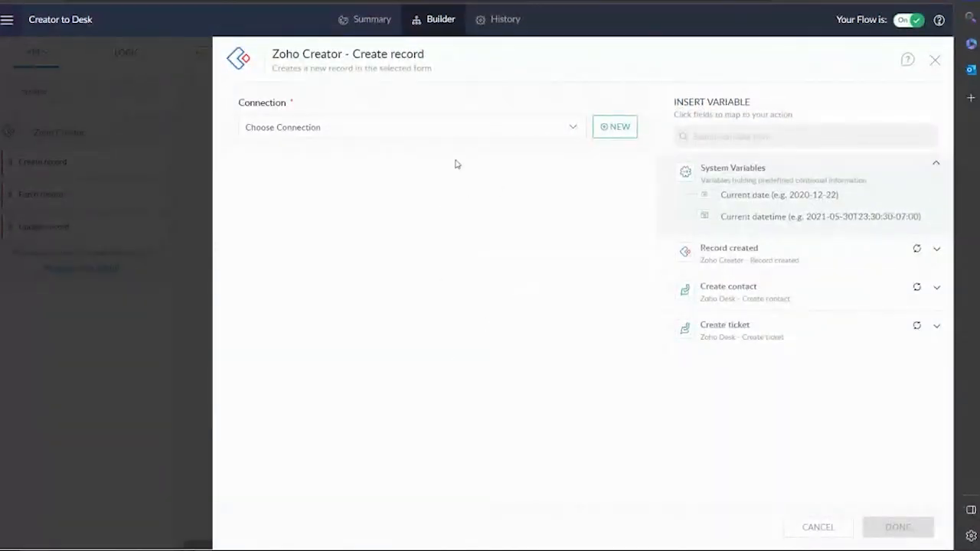
left_click(934, 61)
left_click(527, 349)
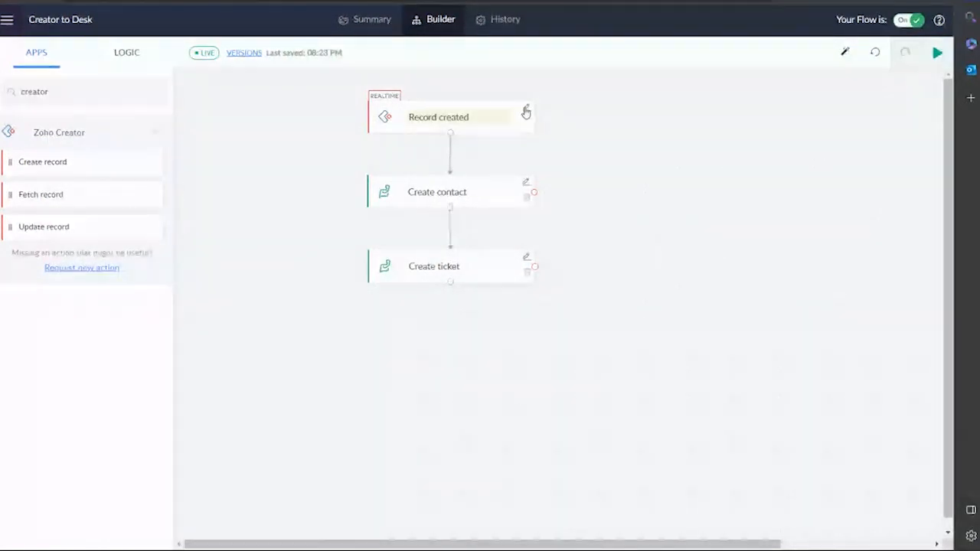
Set Record created to the ZHA Appliances Customer Support form via the Zoho Desk connection, and apply.
left_click(525, 111)
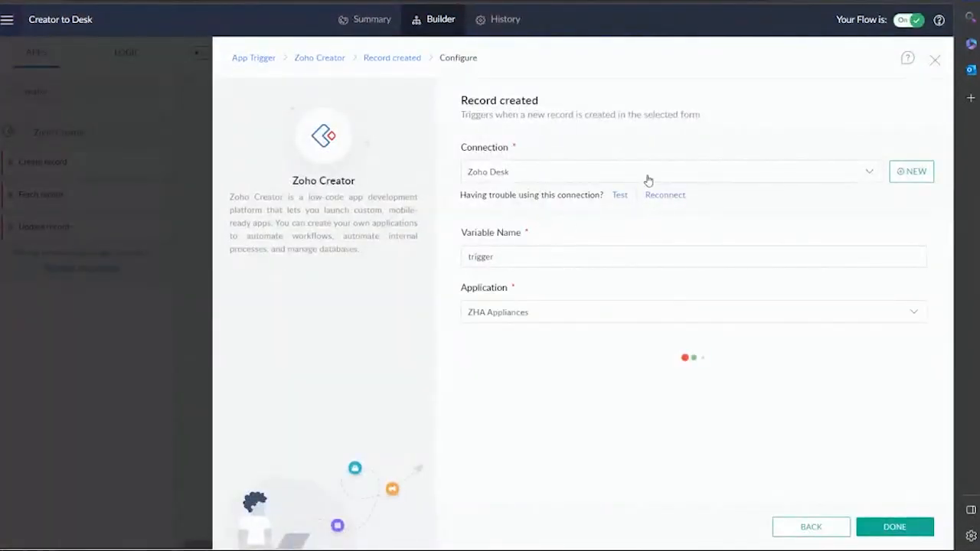
left_click(865, 176)
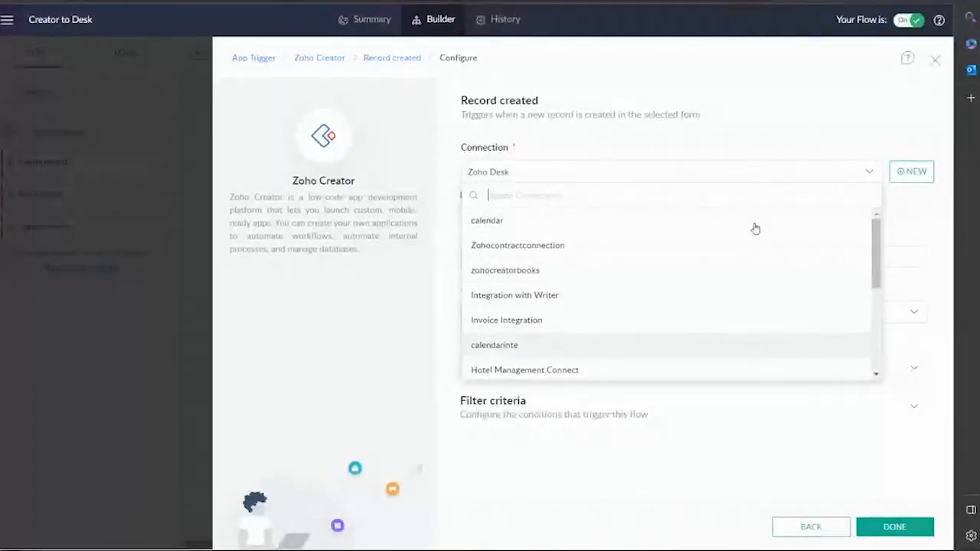
left_click(764, 113)
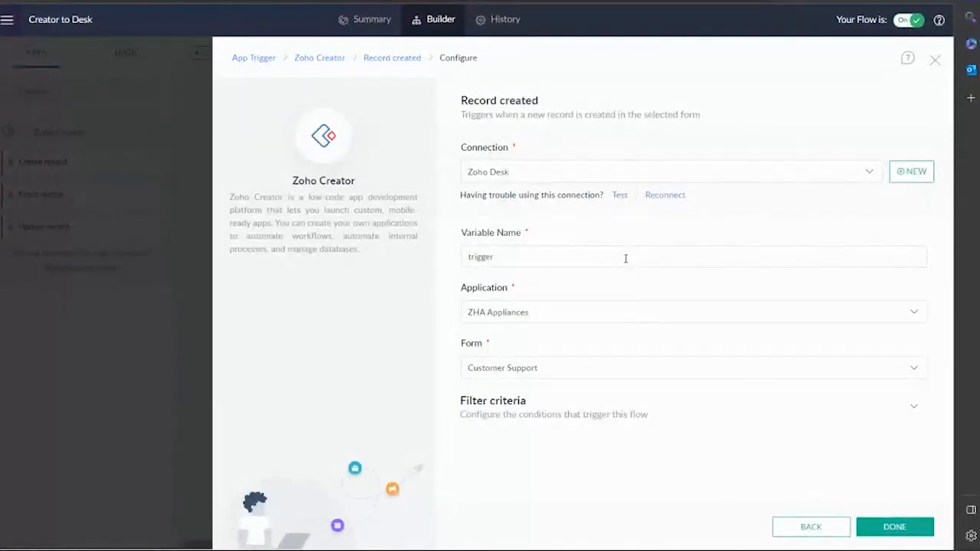
left_click(619, 310)
left_click(600, 364)
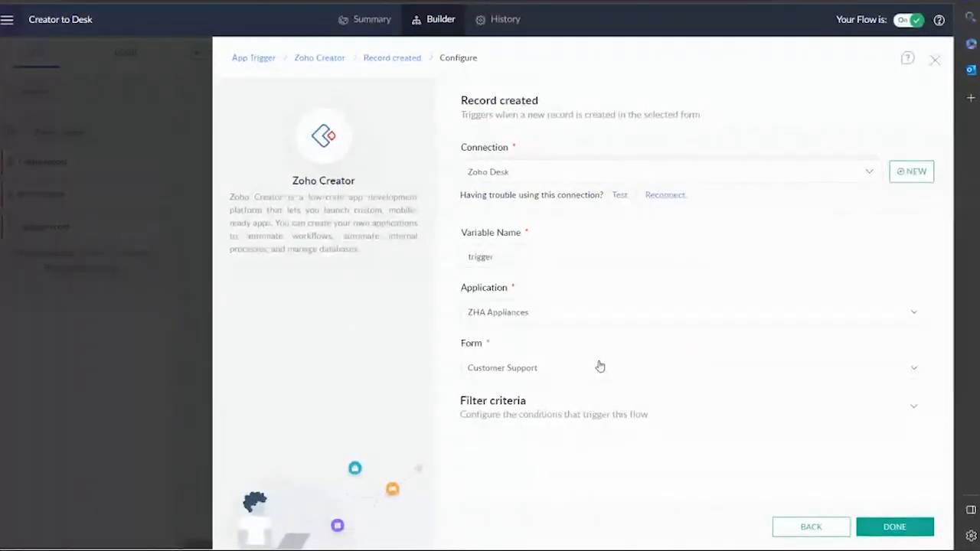
left_click(590, 372)
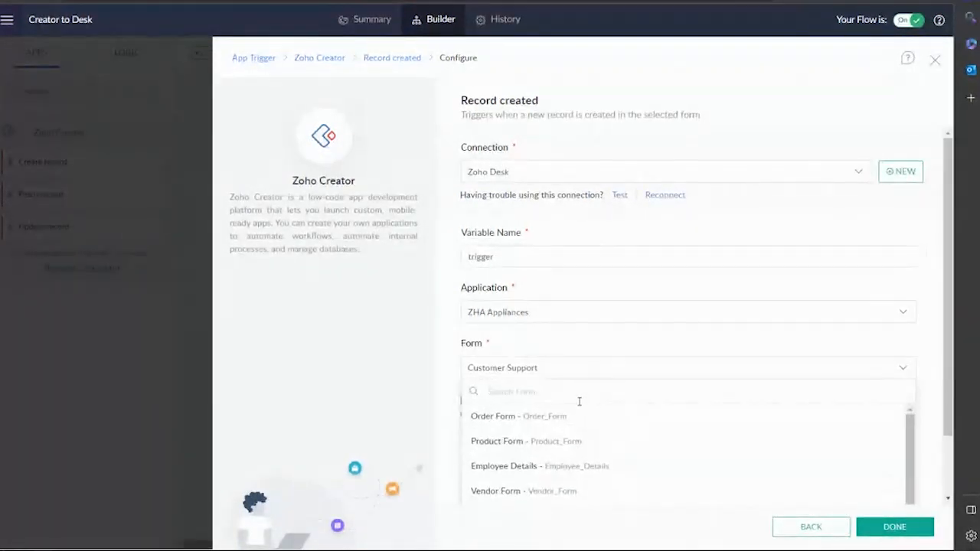
left_click(623, 354)
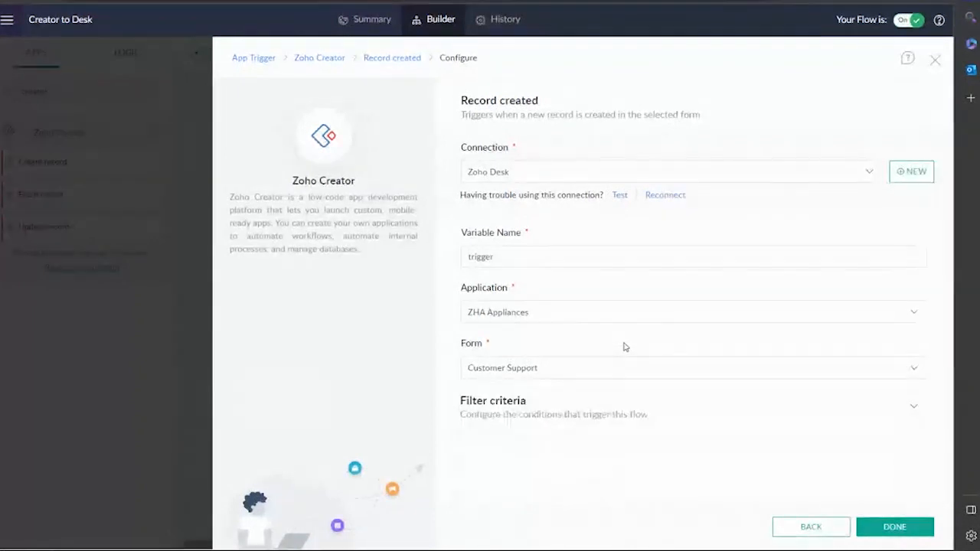
left_click(915, 525)
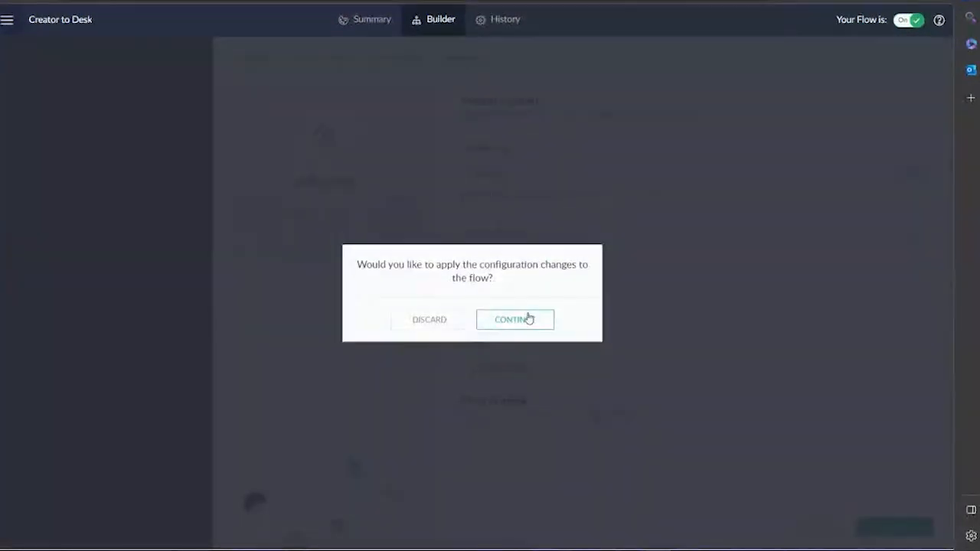
left_click(527, 318)
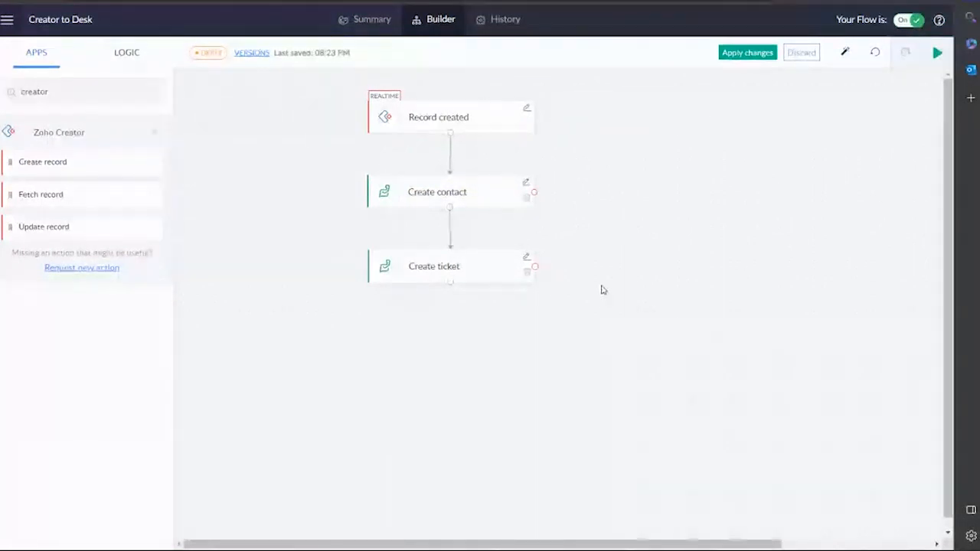
Start a new Zoho Desk connection for Create contact, then abandon it.
left_click(526, 185)
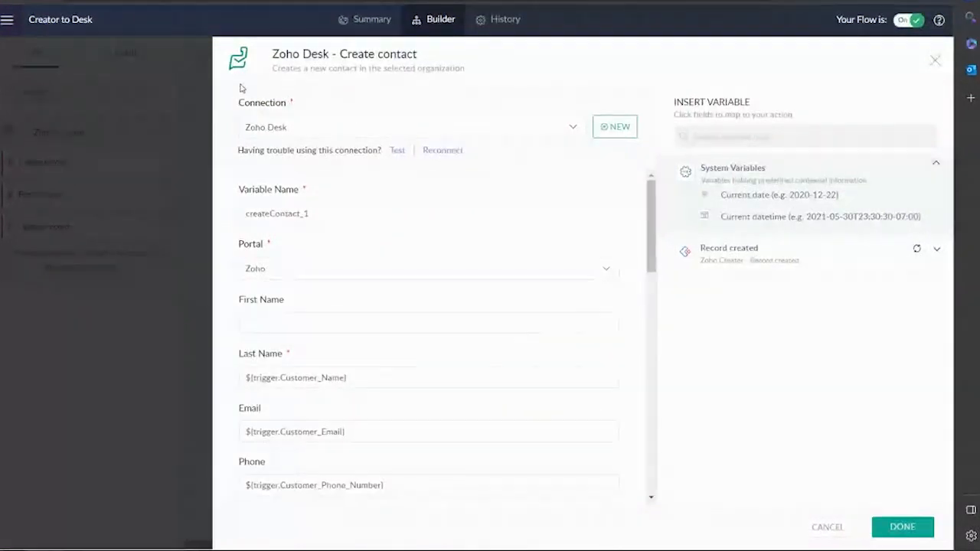
left_click(610, 129)
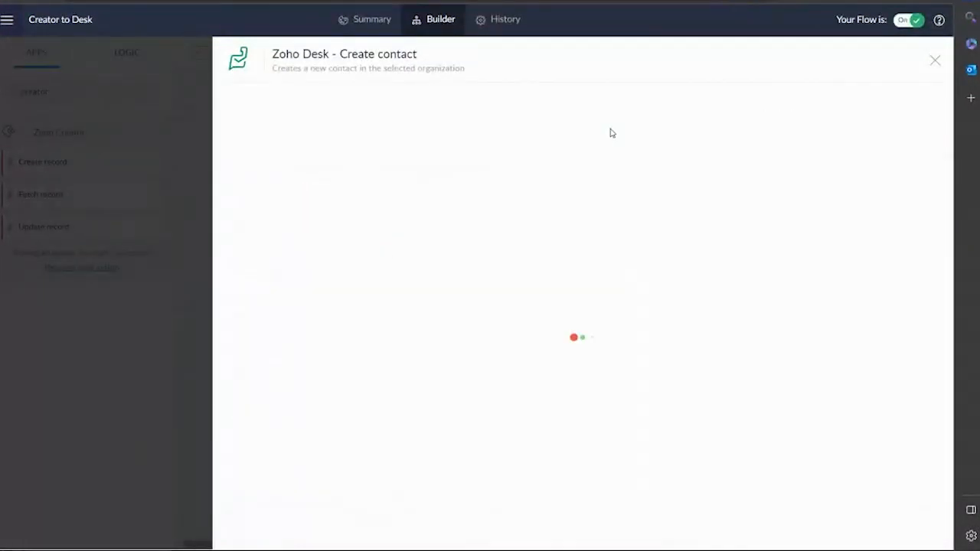
left_click(542, 239)
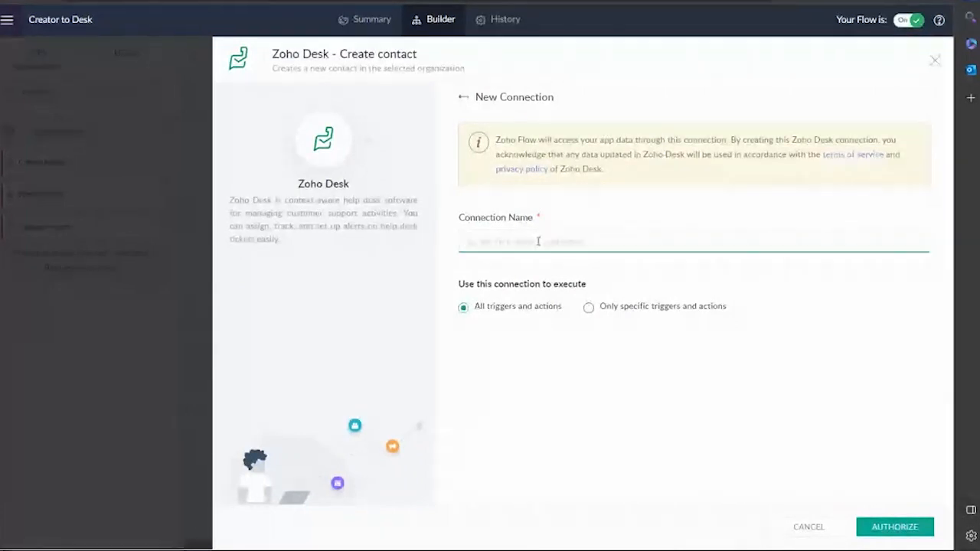
left_click(935, 59)
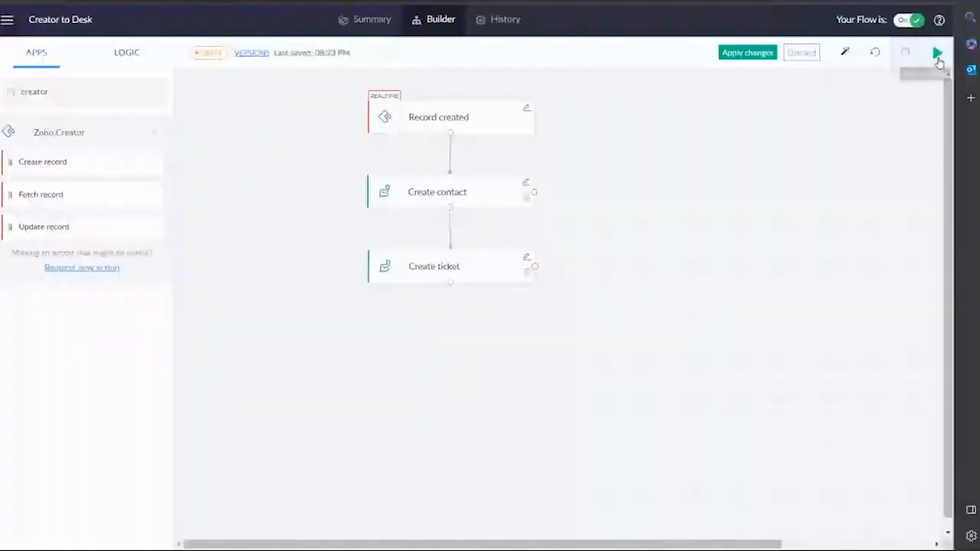
Reopen Create contact and inspect the Email field and available Record created fields.
left_click(525, 183)
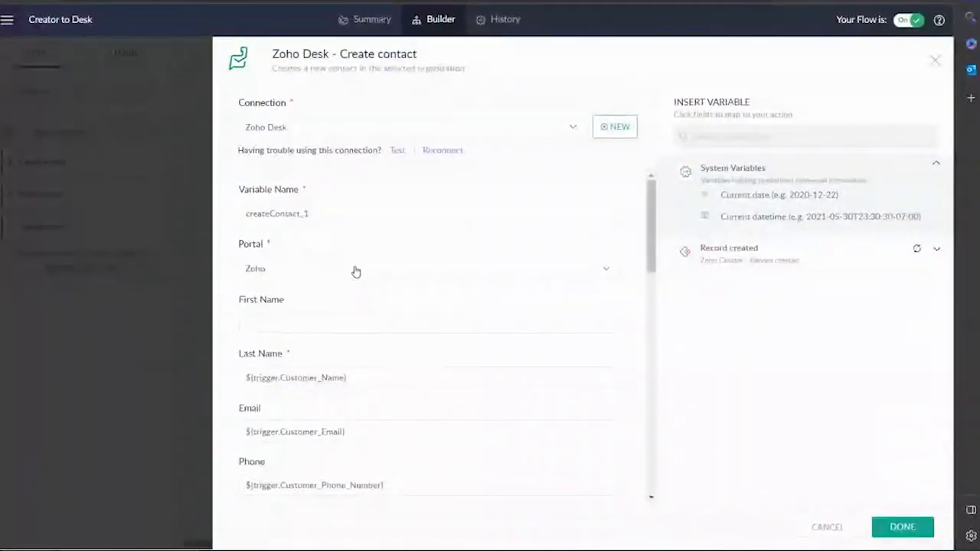
scroll(359, 276, "down", 3)
scroll(382, 221, "up", 1)
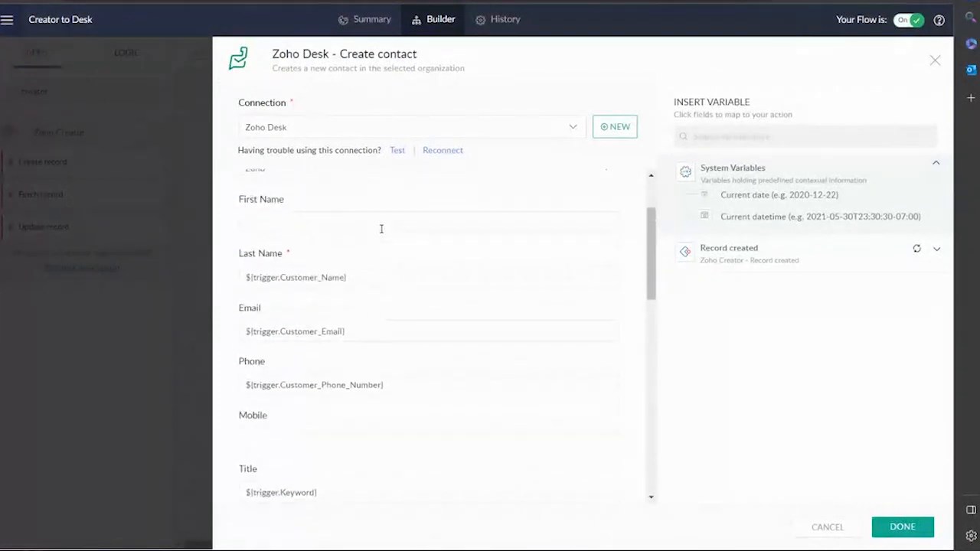
scroll(350, 430, "down", 1)
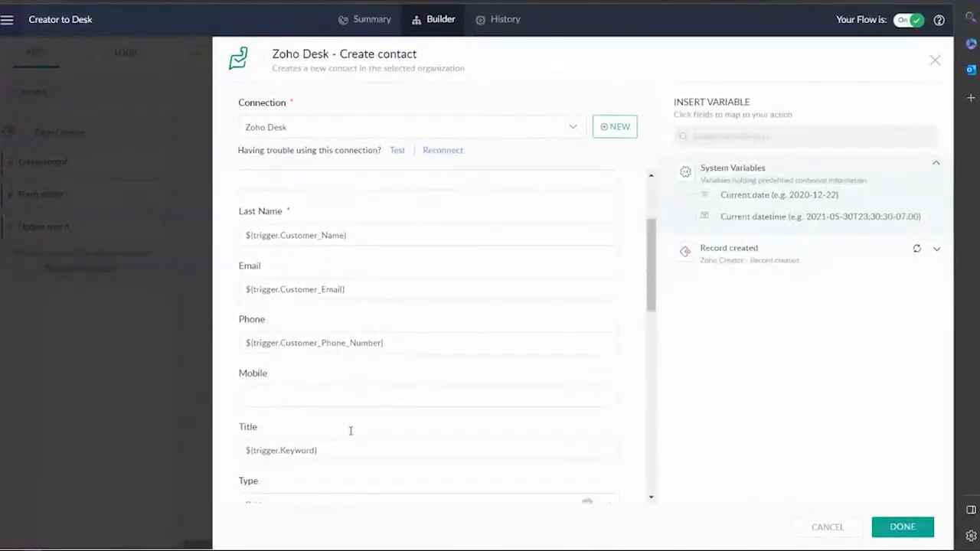
scroll(359, 273, "up", 1)
left_click(381, 278)
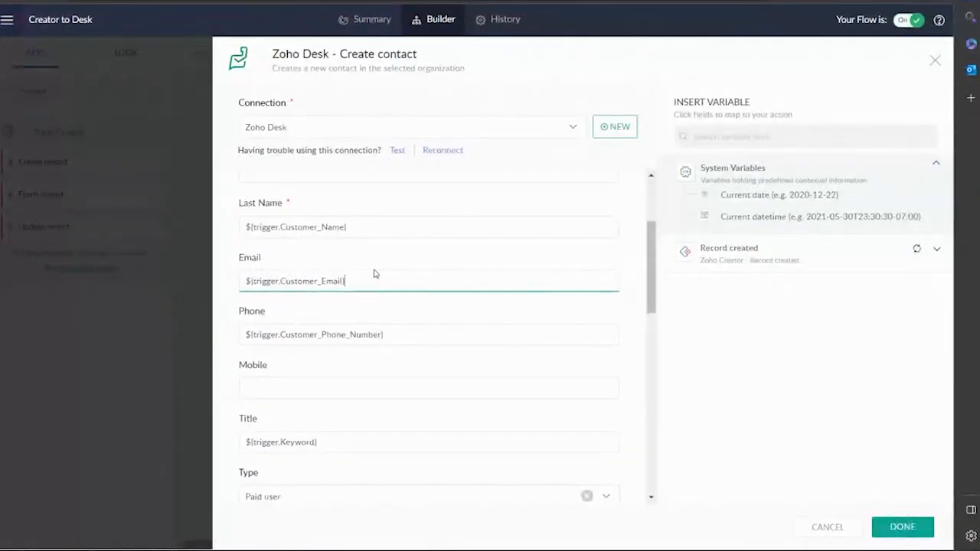
left_click(760, 262)
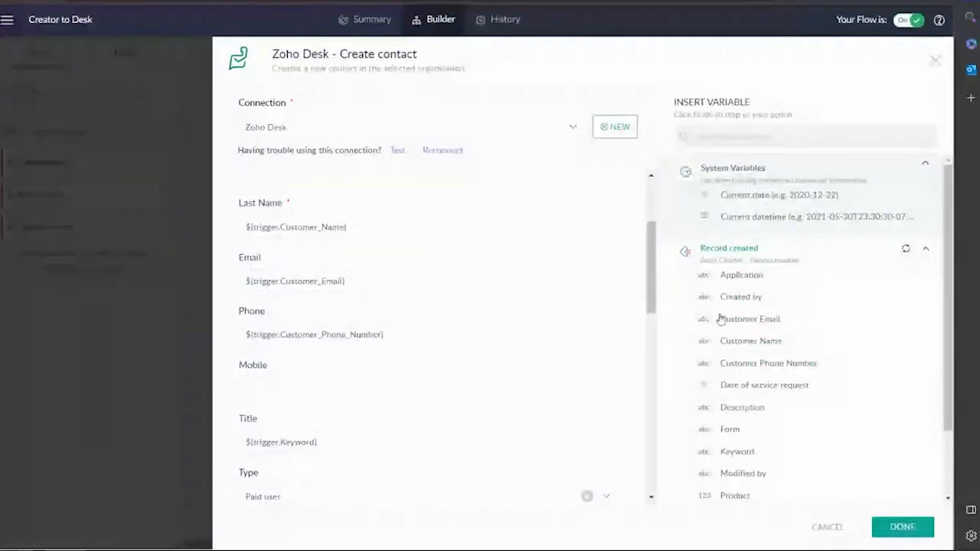
Replace the Email mapping with Record created's Customer Email and save the step.
left_click(376, 280)
key("ctrl+a")
key("BackSpace")
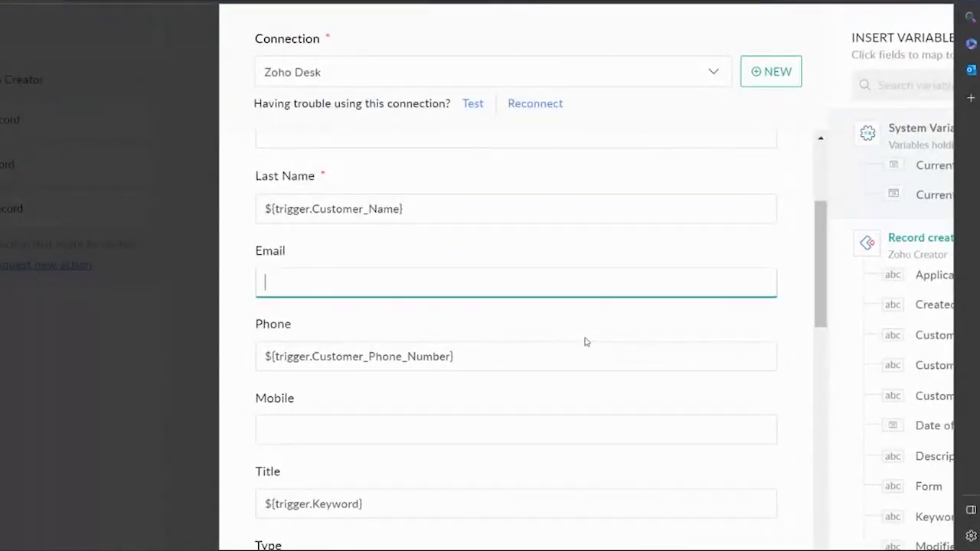
scroll(586, 341, "right", 2)
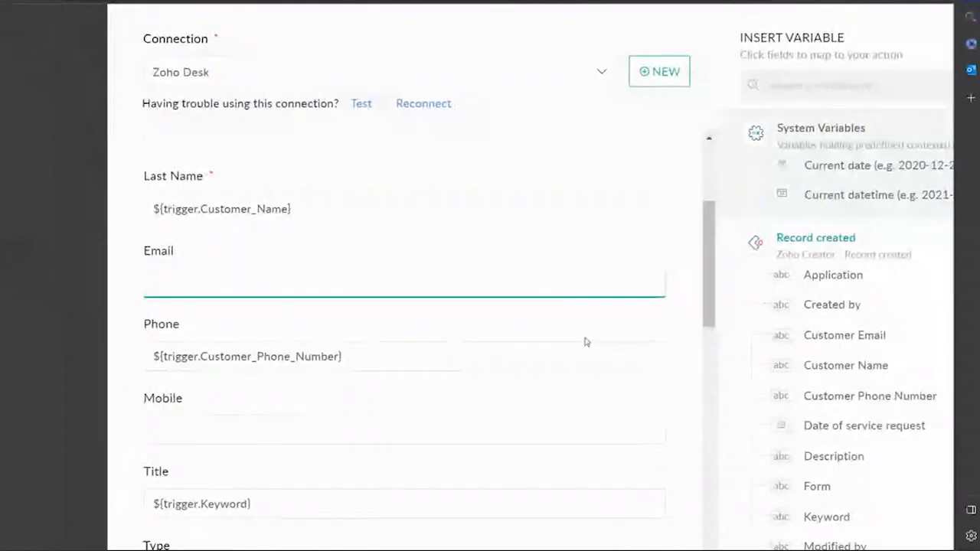
left_click(833, 335)
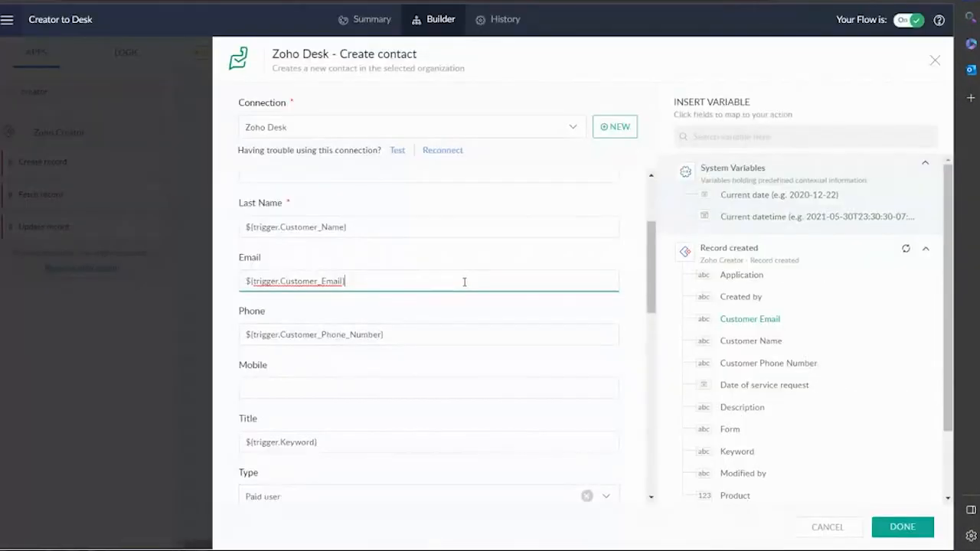
scroll(427, 283, "down", 10)
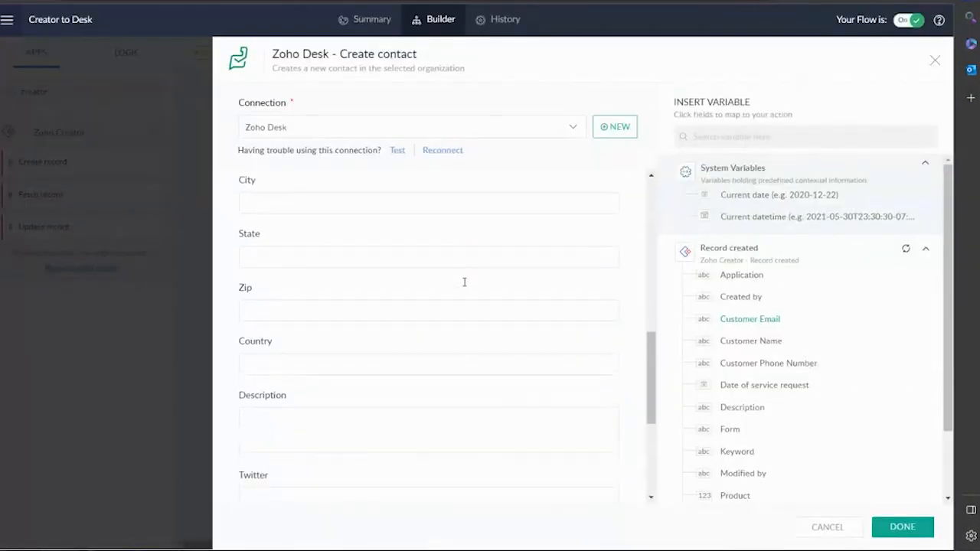
left_click(902, 526)
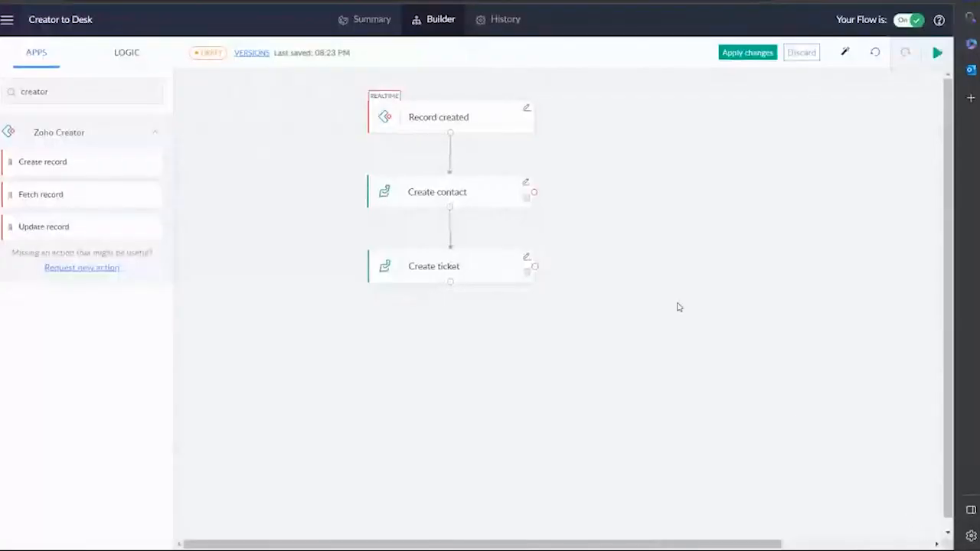
Apply the edits to the live Creator to Desk flow and glance at Test & Debug.
left_click(748, 54)
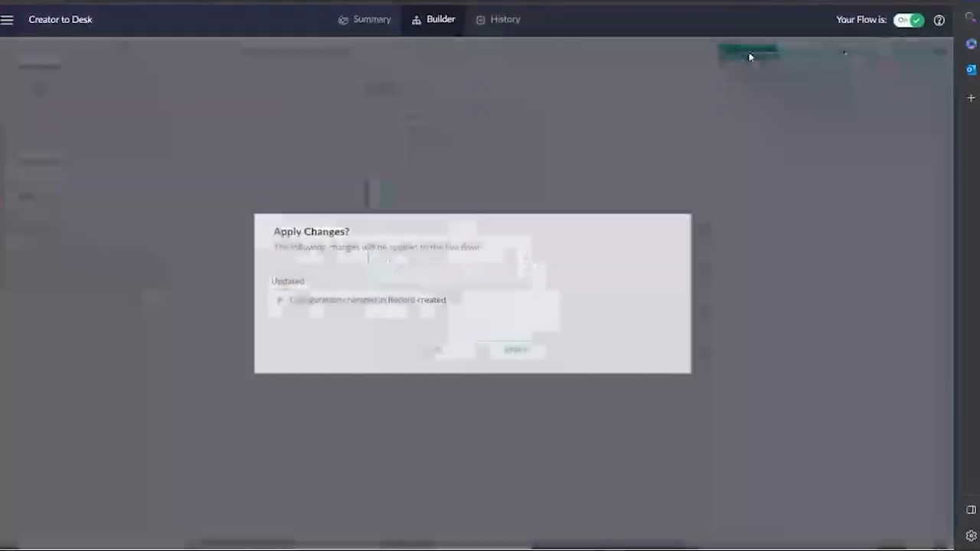
left_click(527, 356)
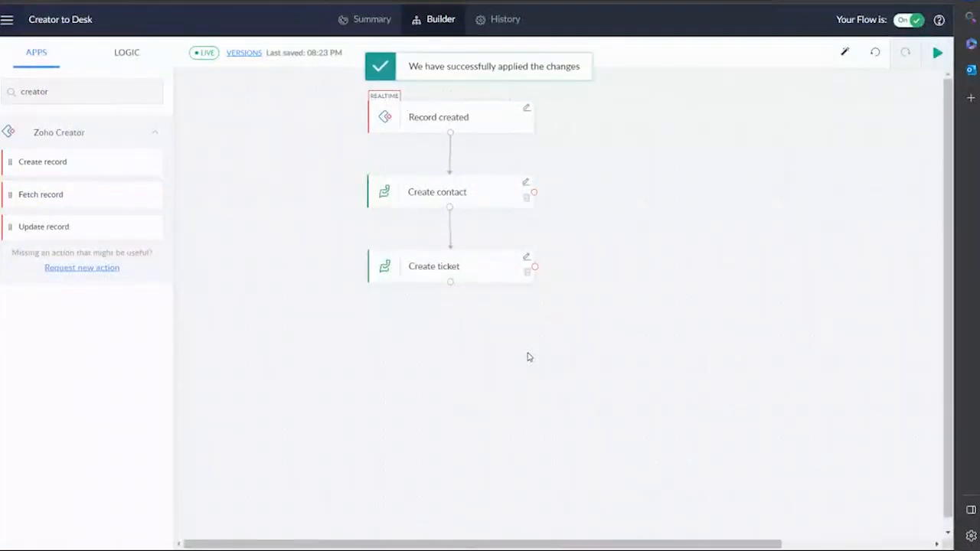
left_click(935, 53)
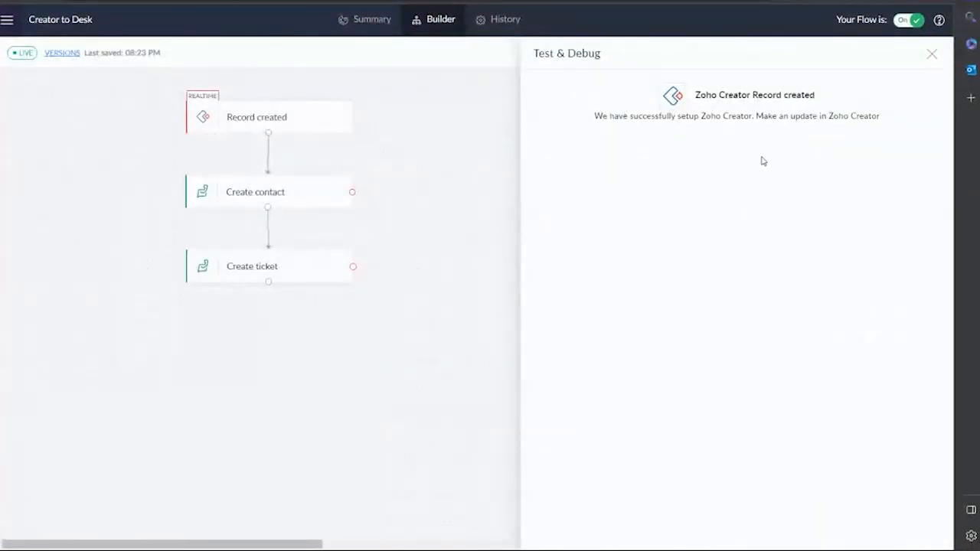
left_click(930, 54)
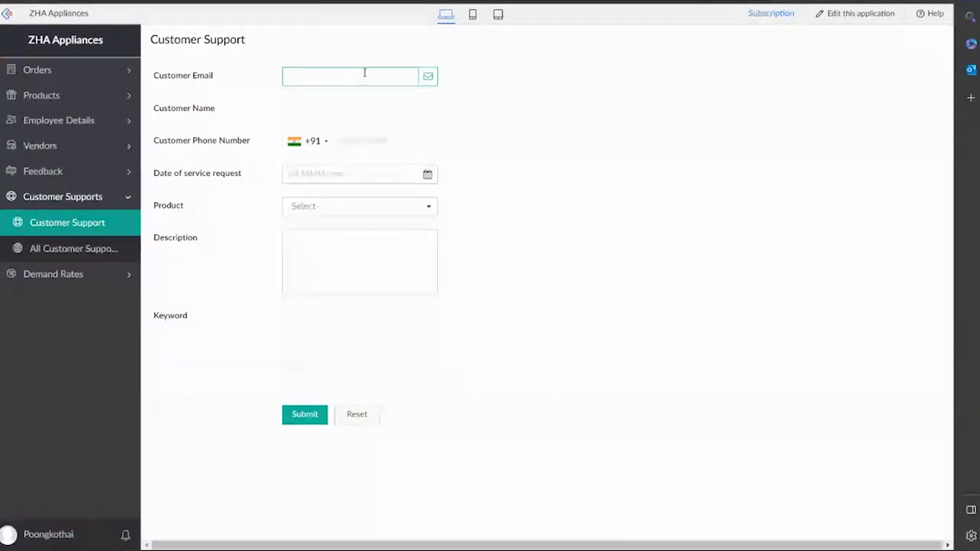
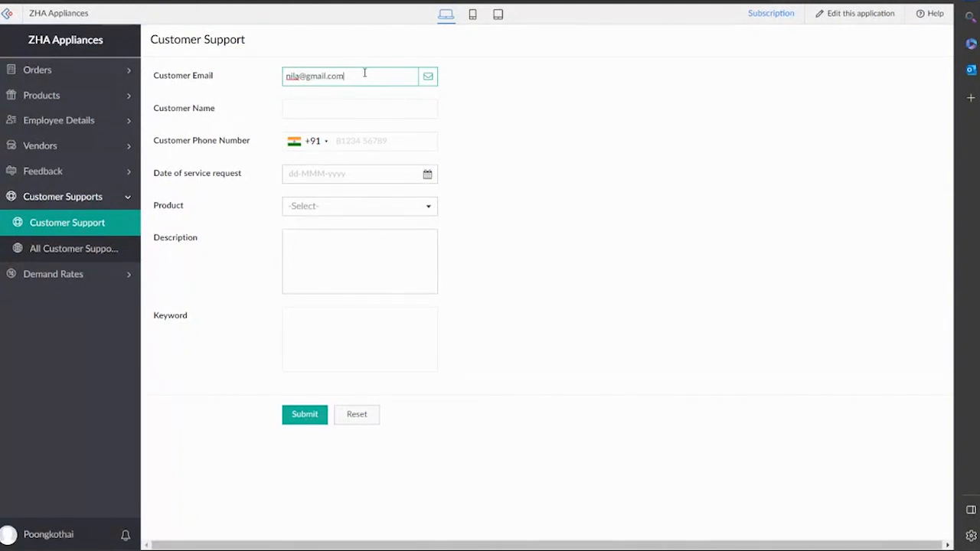
Fill in the customer's details, set the date to 24-May-2023, and choose Dish Washer.
left_click(346, 173)
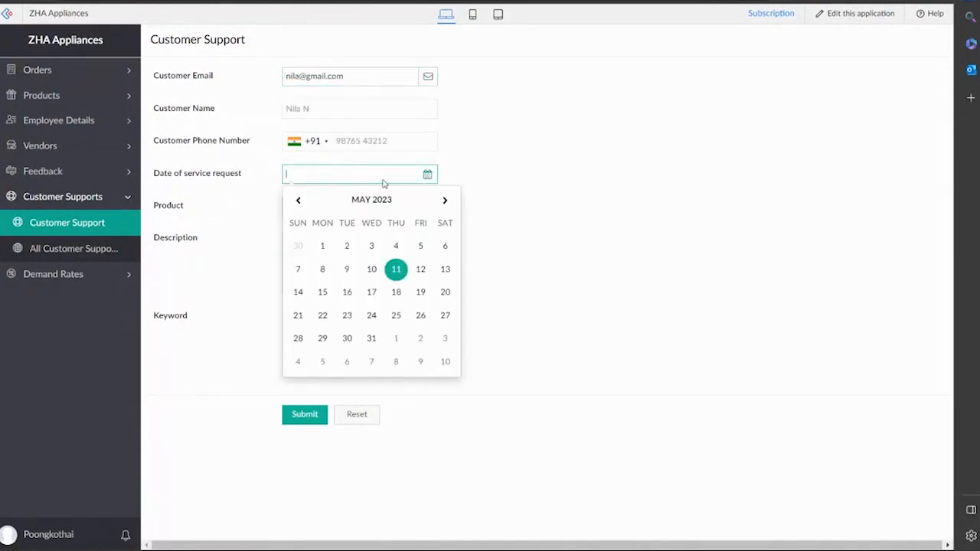
left_click(371, 314)
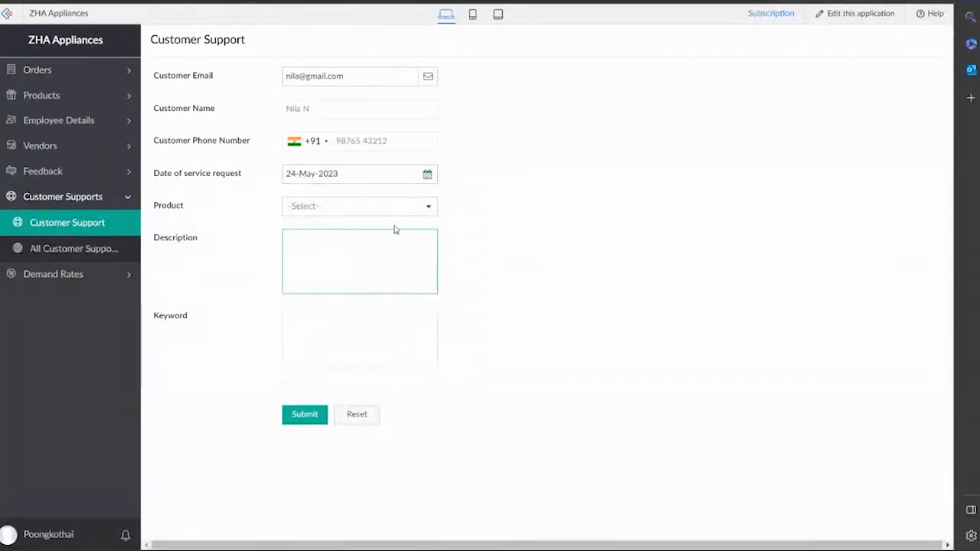
left_click(361, 212)
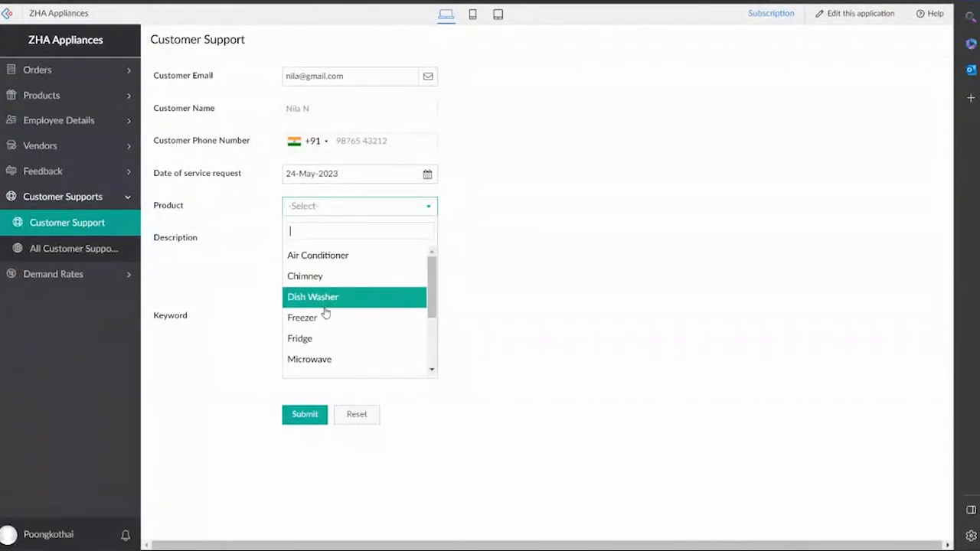
left_click(332, 297)
Describe the dishwasher's leaking pipe issue and submit the support request.
left_click(345, 252)
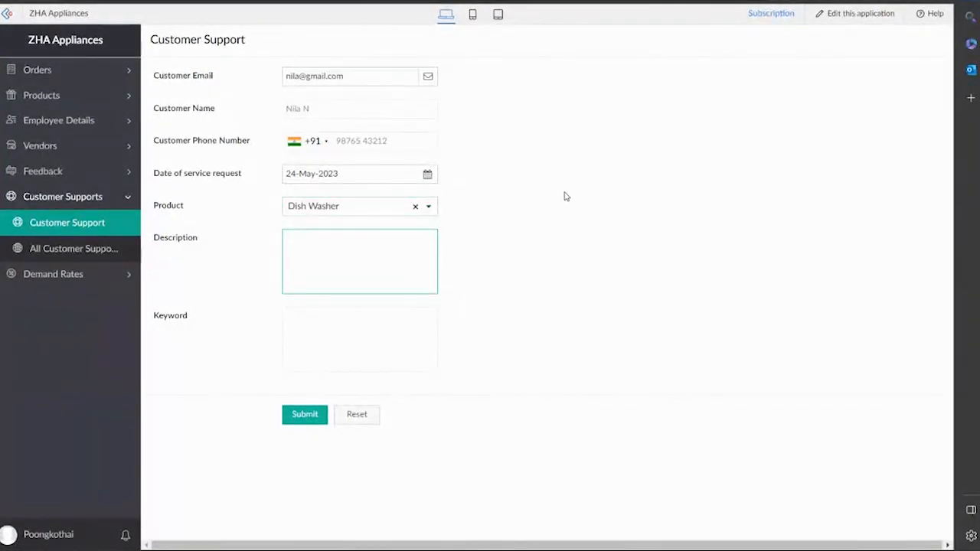
type("Dishwa")
type("h W")
key("BackSpace")
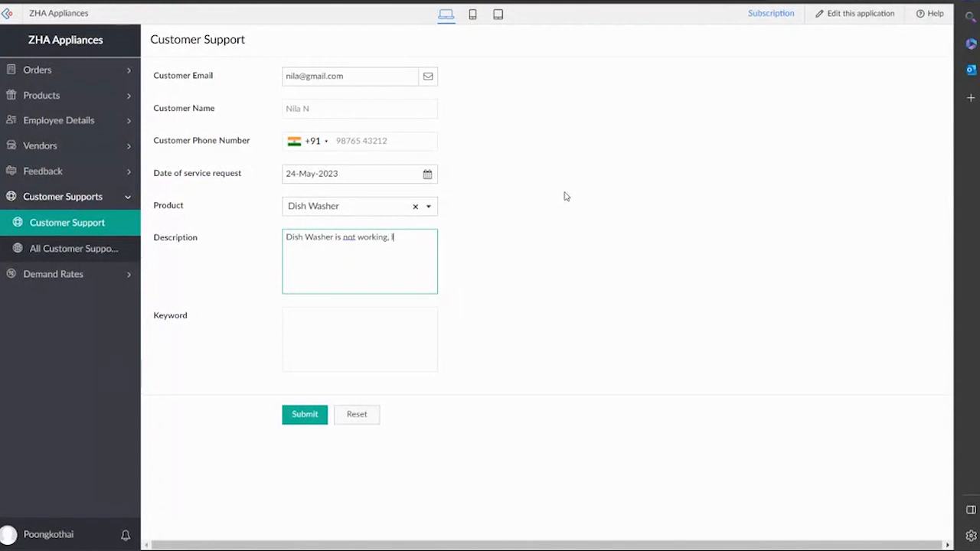
type("ssues with pipe")
left_click(445, 239)
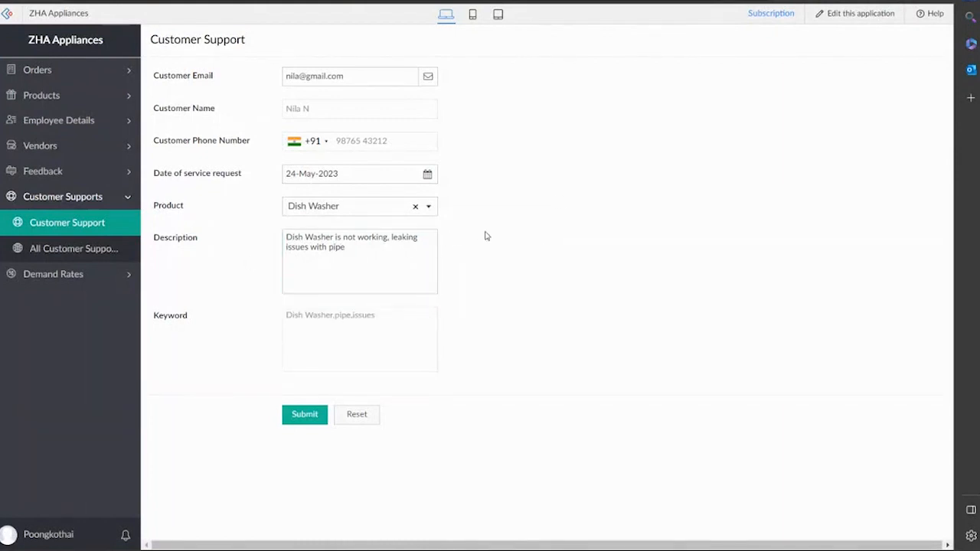
left_click(323, 413)
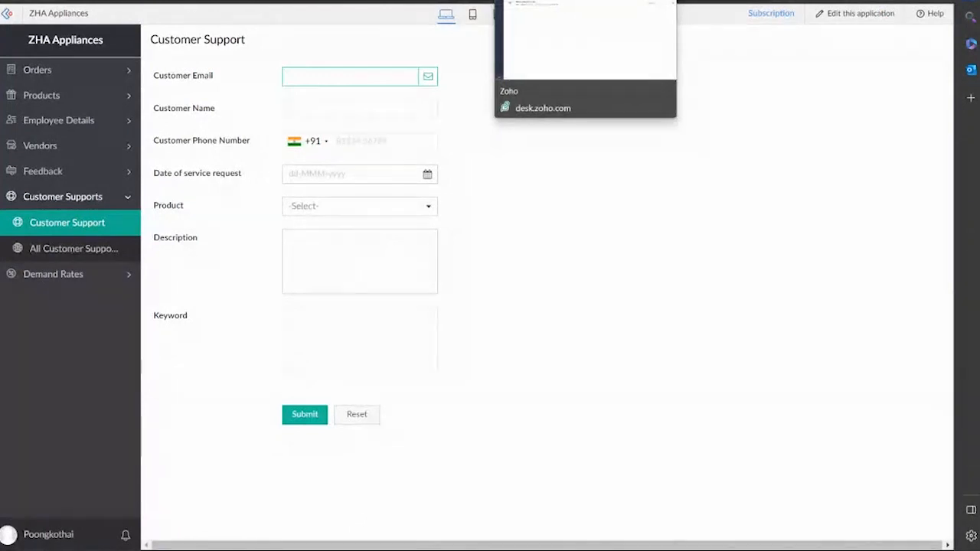
Check the new Dish Washer ticket in Desk, view the flow's run history, then list Desk contacts.
left_click(521, 1)
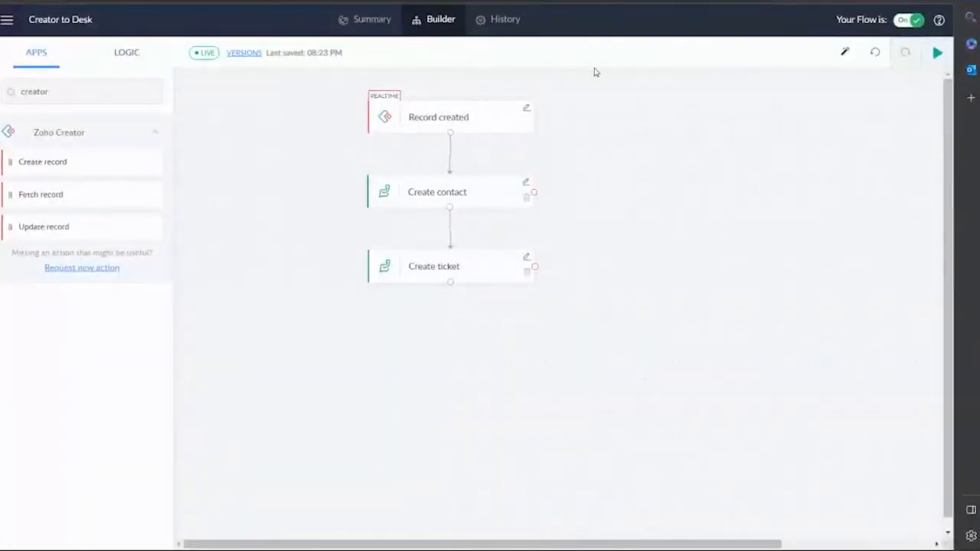
left_click(493, 26)
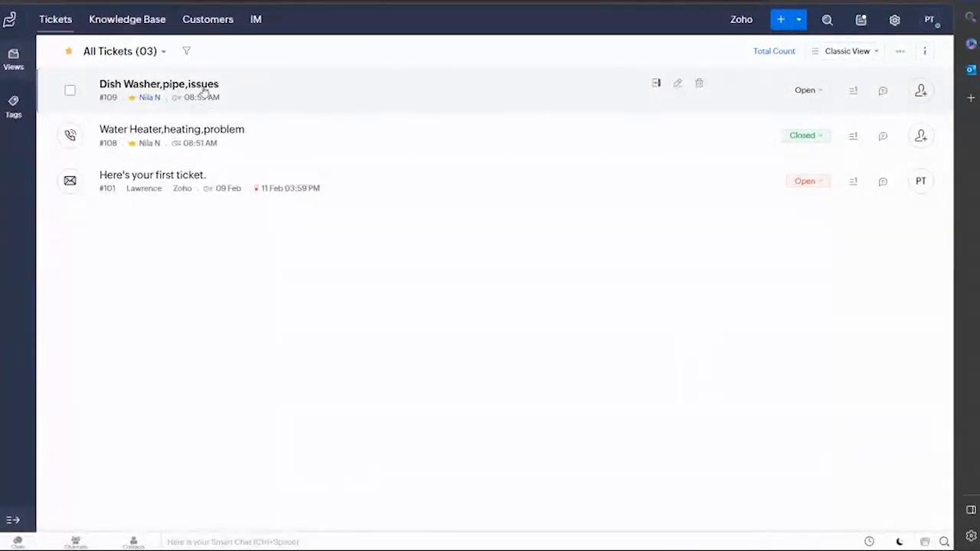
left_click(213, 23)
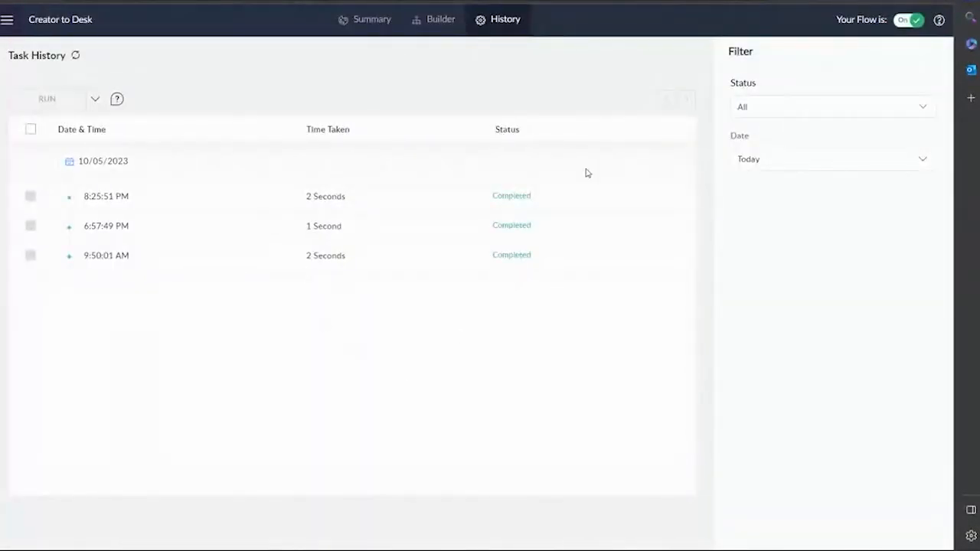
Show the Creator to Desk flow's Summary and scroll through its recent executions.
left_click(341, 22)
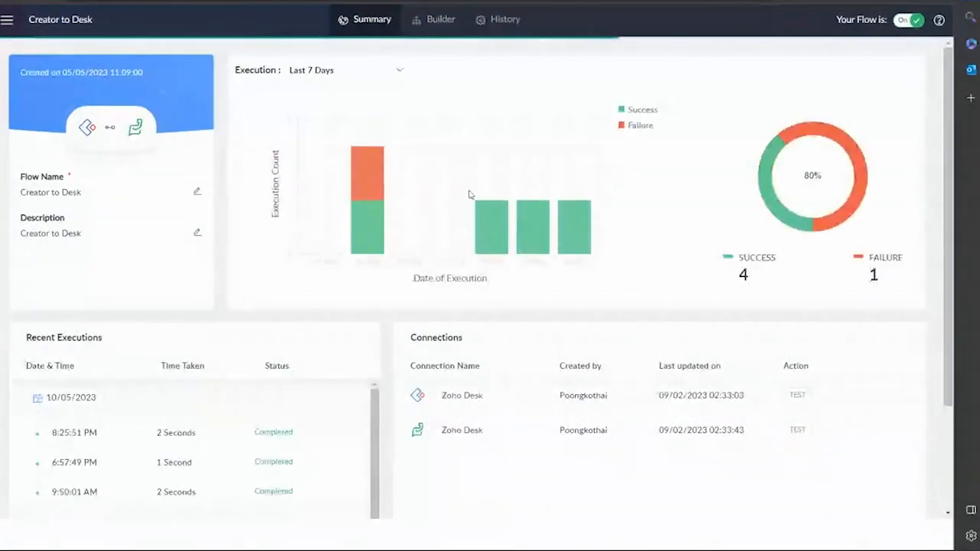
scroll(792, 285, "down", 2)
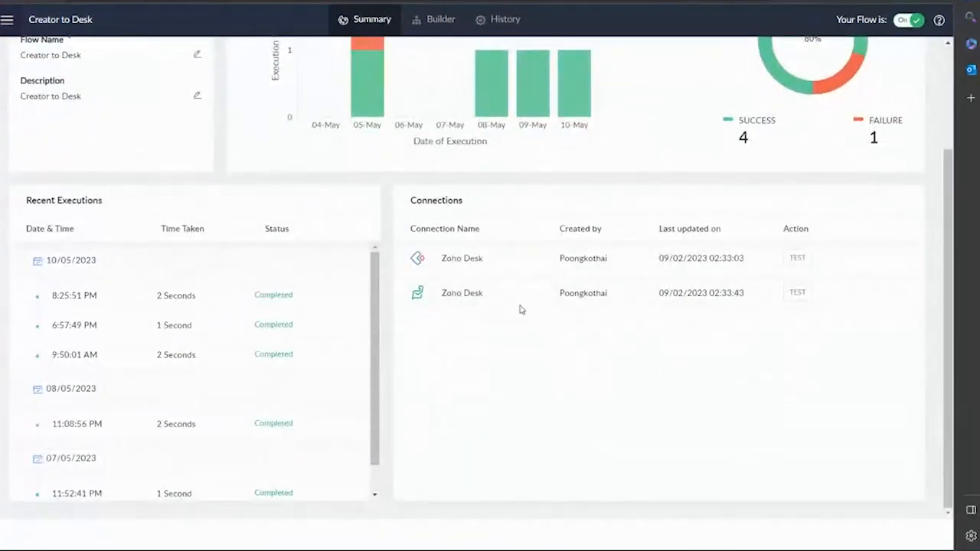
scroll(153, 368, "down", 1)
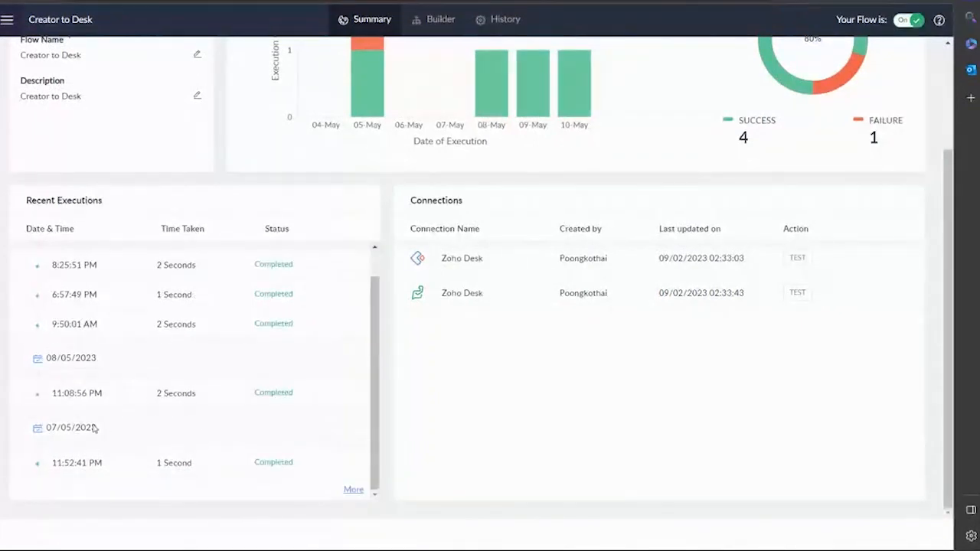
scroll(74, 383, "up", 1)
scroll(334, 319, "up", 4)
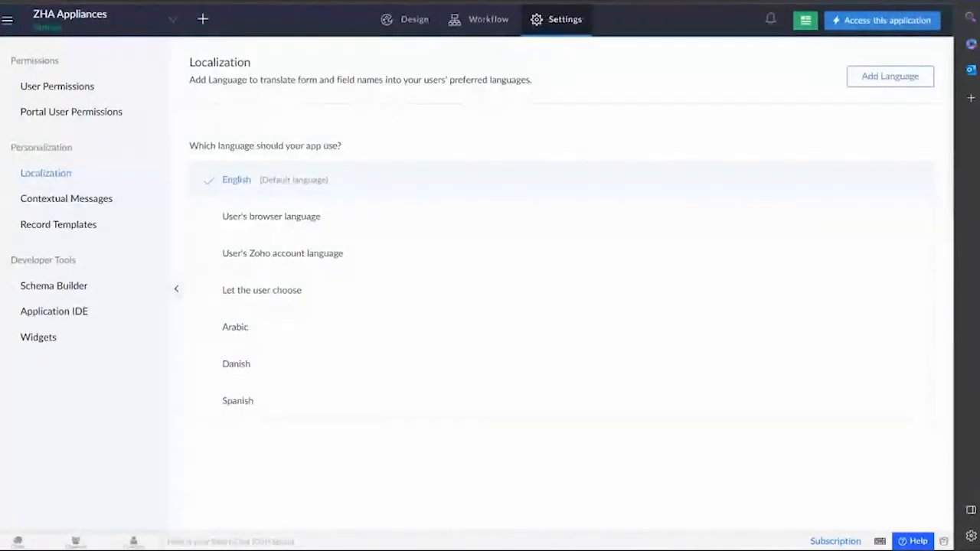
mouse_move(323, 399)
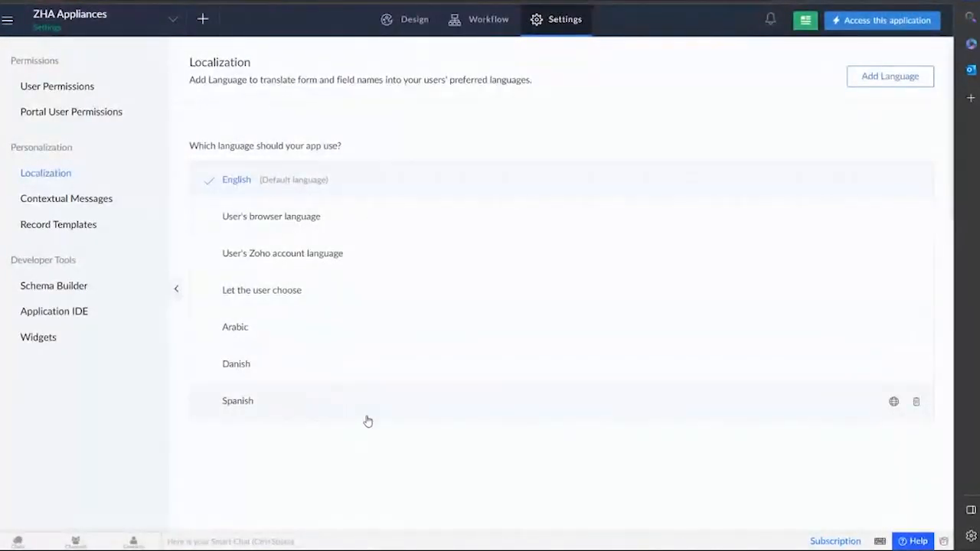
mouse_move(649, 549)
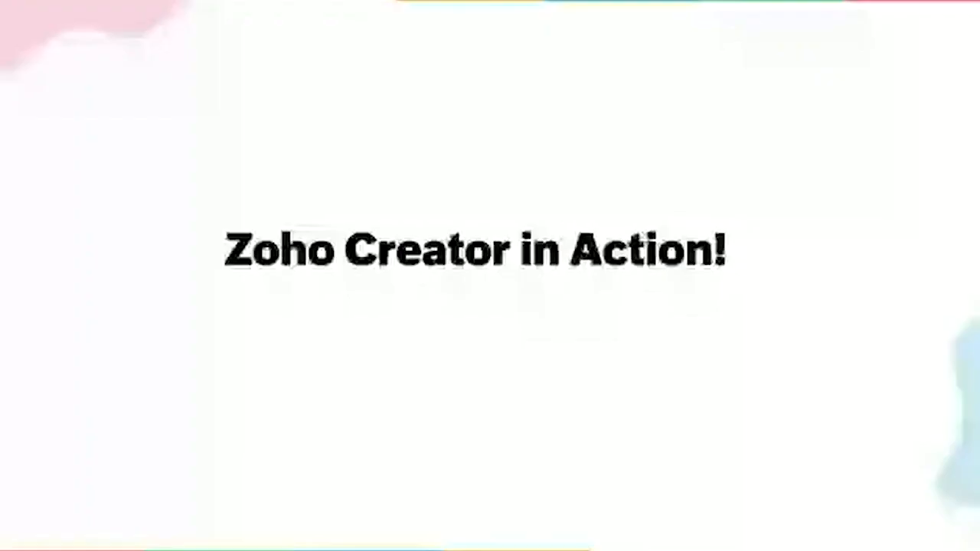